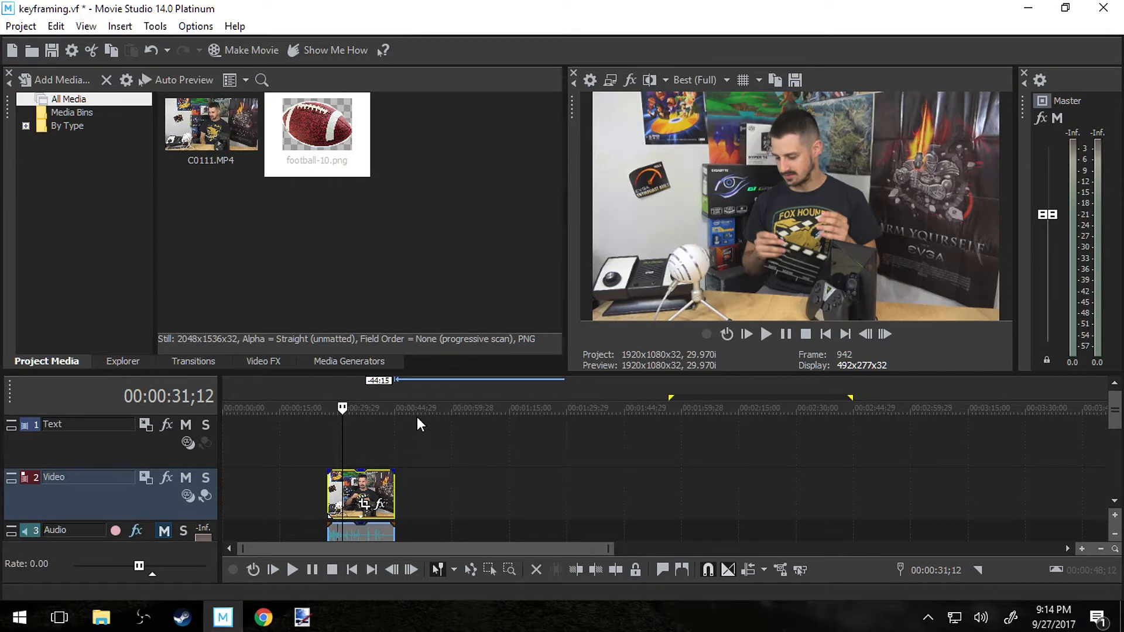
Place football-10.png on the Text track above the C0111 video clip and preview the overlay.
{"action": "left_click", "coordinate": [328, 442]}
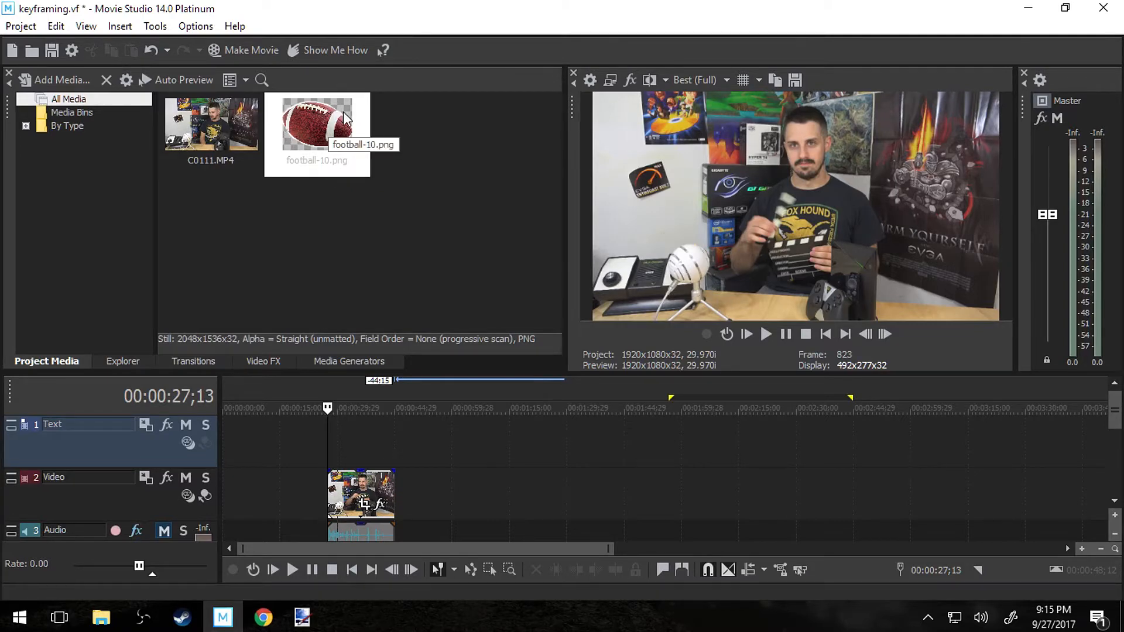
{"action": "left_click_drag", "start_coordinate": [338, 120], "coordinate": [366, 290]}
{"action": "left_click_drag", "start_coordinate": [363, 437], "coordinate": [364, 438]}
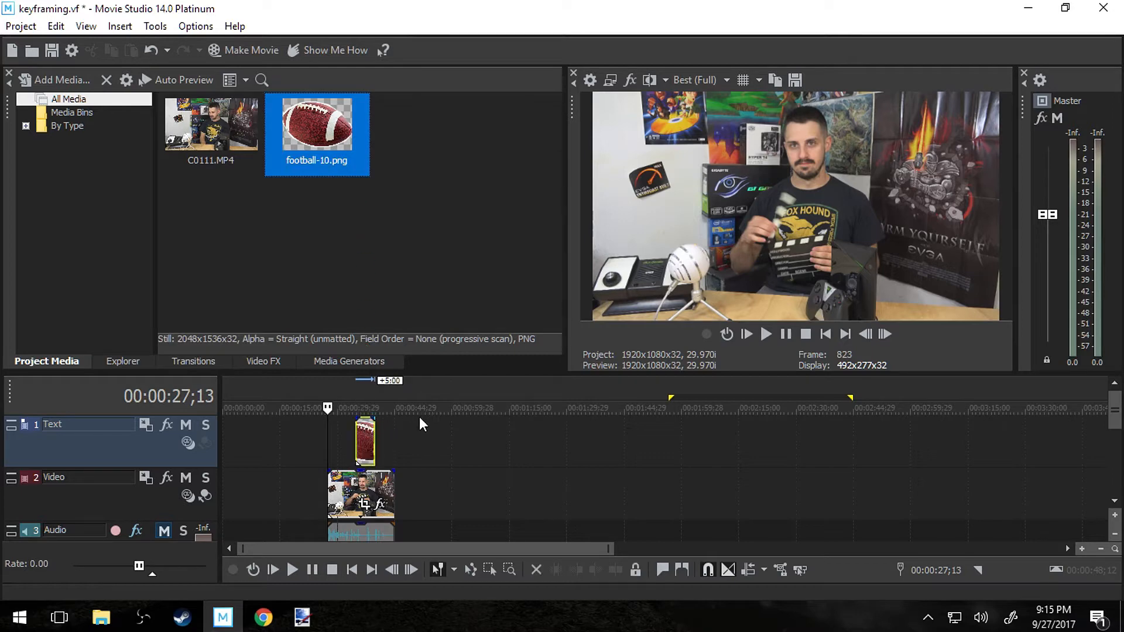
{"action": "left_click", "coordinate": [367, 410]}
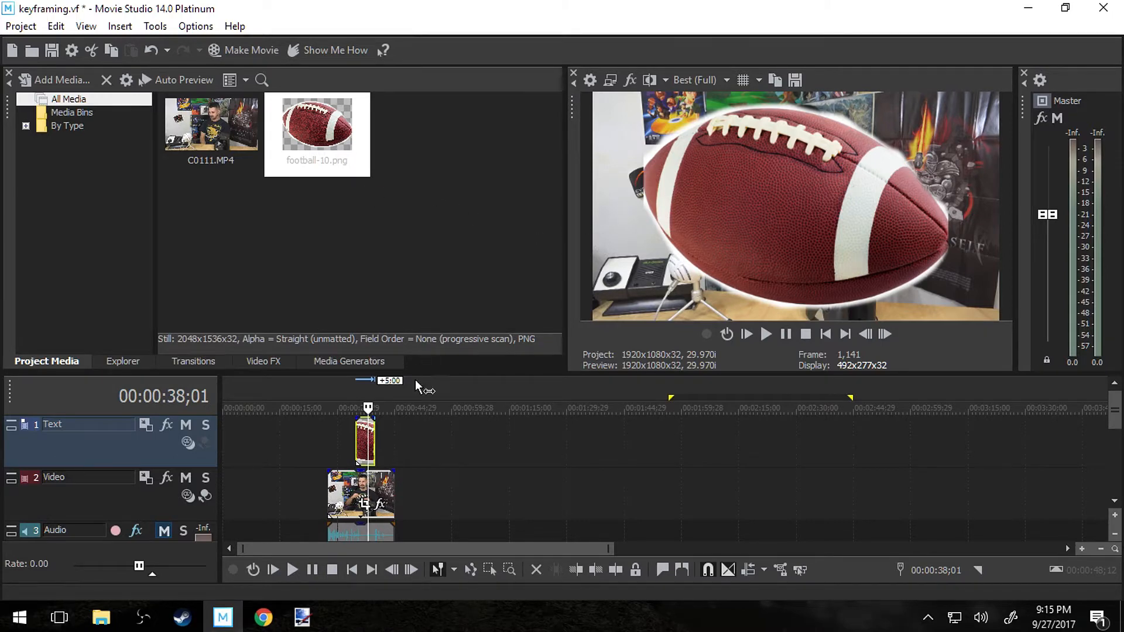
Extend both ends of the football event to match the start and end of the video clip below it.
{"action": "scroll", "coordinate": [371, 442], "scroll_direction": "up", "scroll_amount": 6}
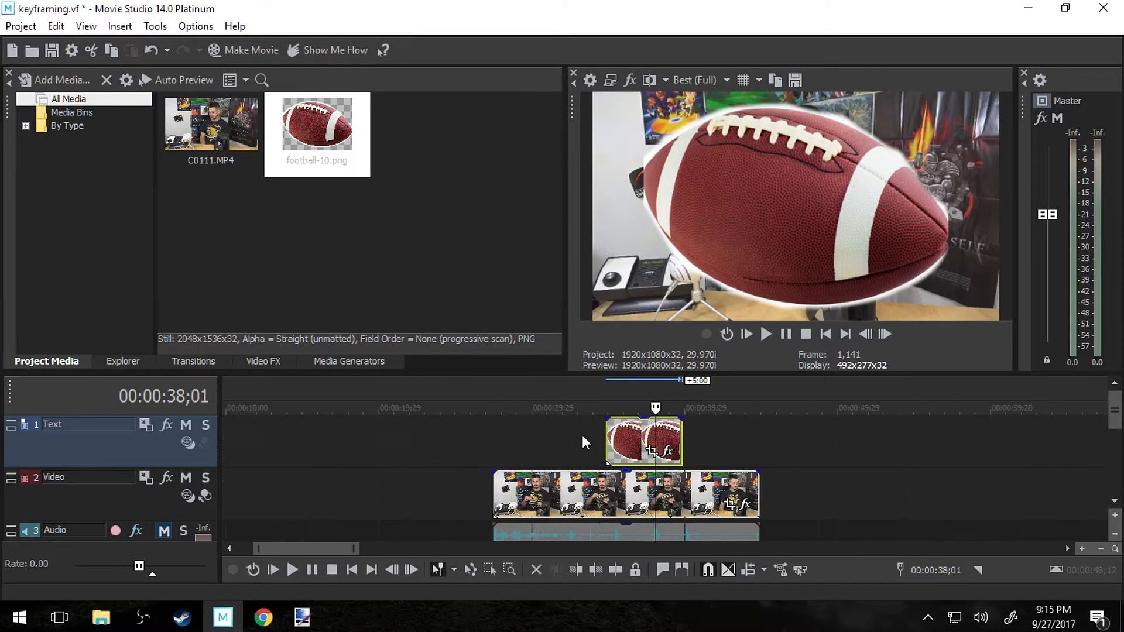
{"action": "left_click_drag", "start_coordinate": [620, 424], "coordinate": [394, 430]}
{"action": "left_click_drag", "start_coordinate": [484, 419], "coordinate": [862, 419]}
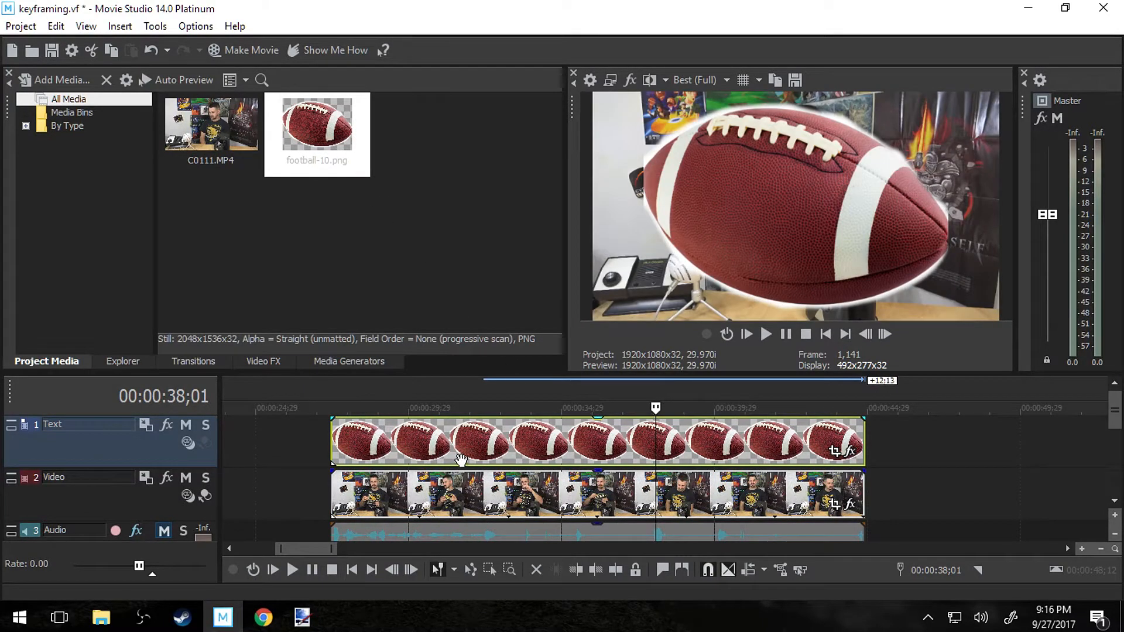
Open Event Pan/Crop for the football and set the starting frame to about 4,170 by 3,128, centred at about 274, 1,551.
{"action": "left_click", "coordinate": [571, 488]}
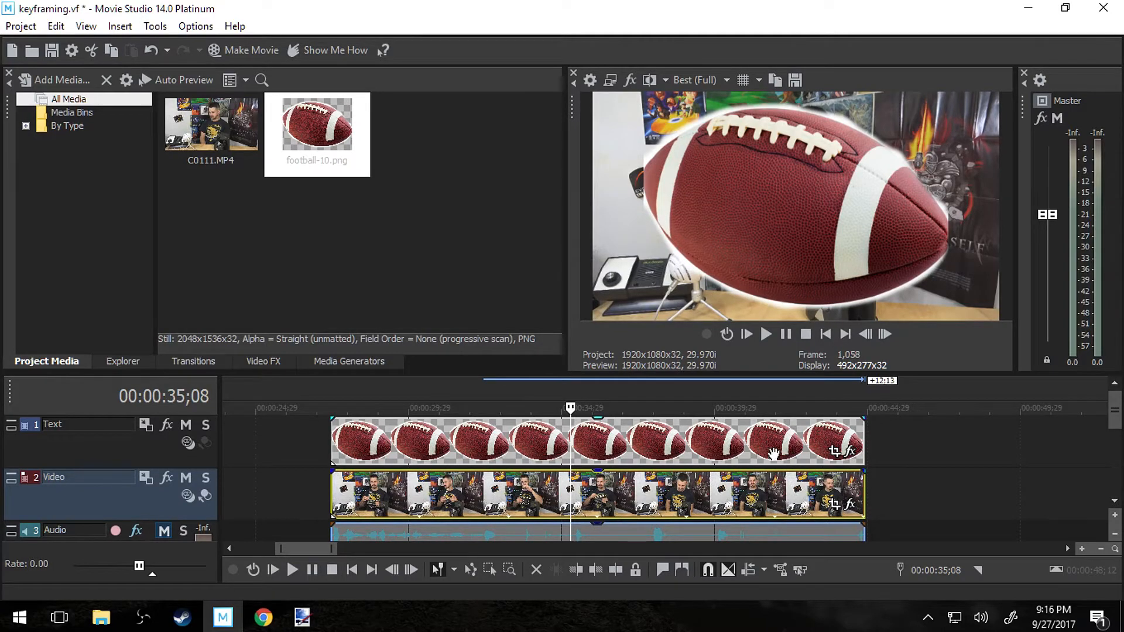
{"action": "left_click", "coordinate": [834, 452]}
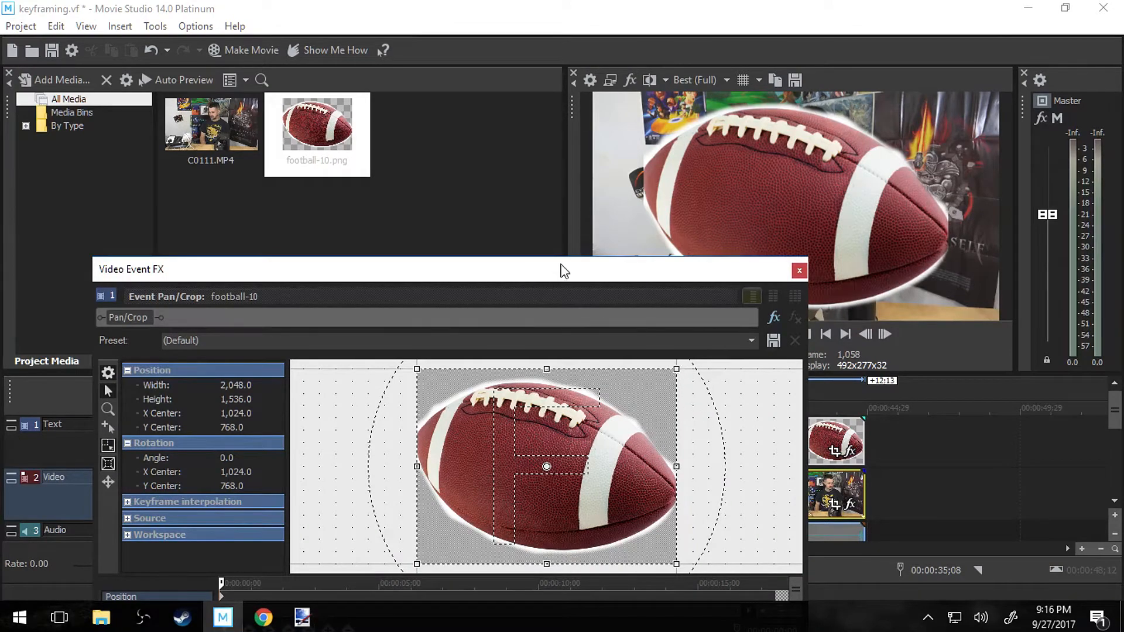
{"action": "left_click_drag", "start_coordinate": [563, 270], "coordinate": [547, 100]}
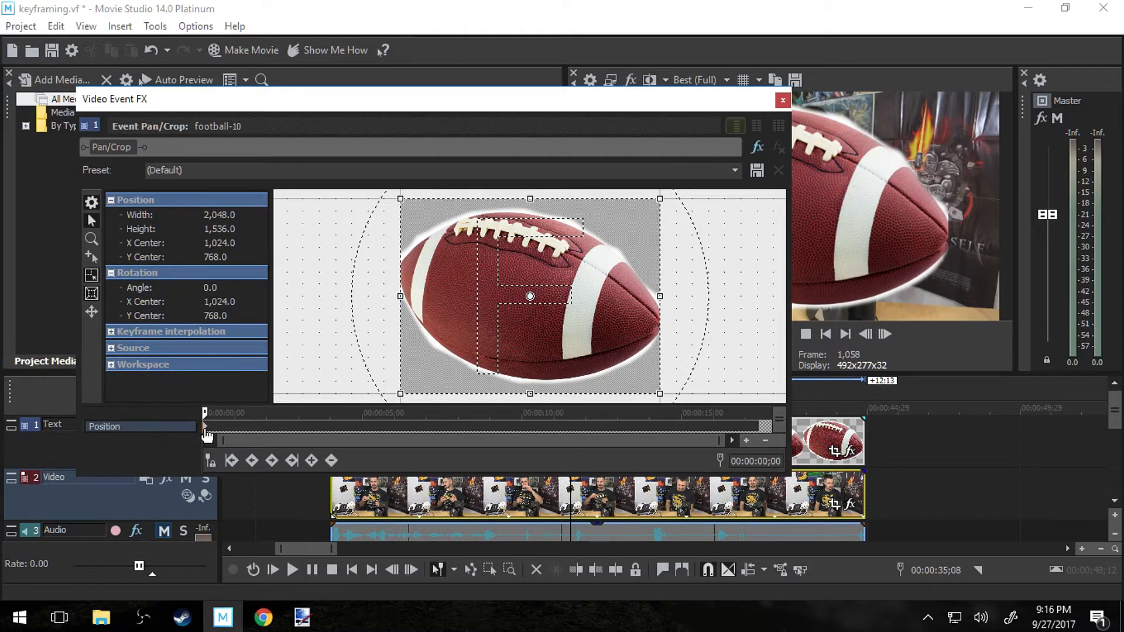
{"action": "left_click_drag", "start_coordinate": [440, 119], "coordinate": [516, 61]}
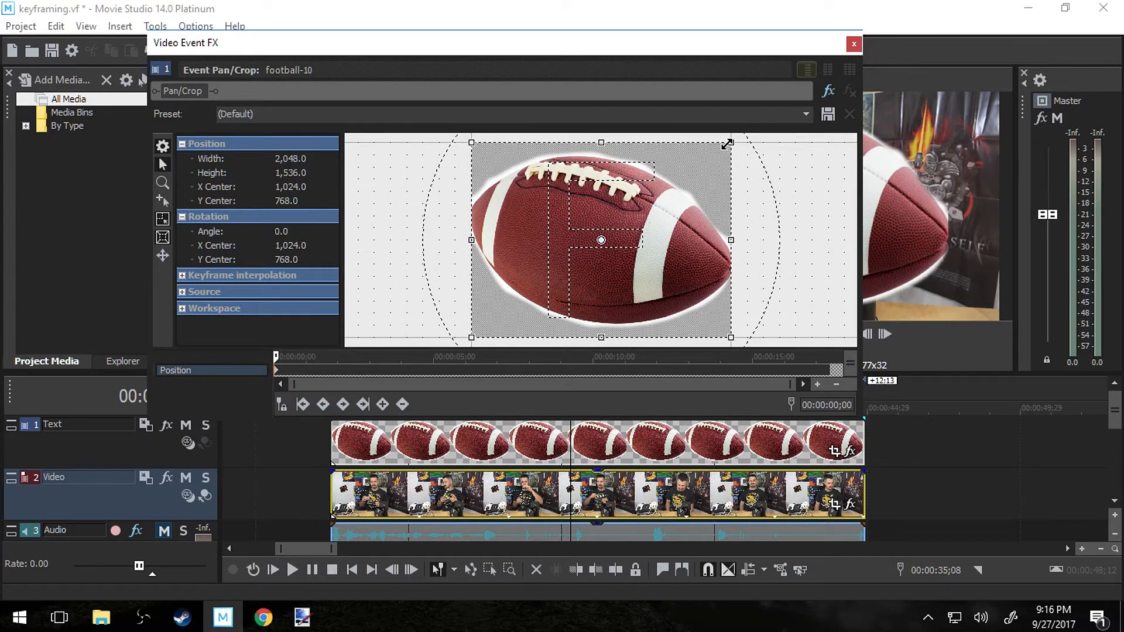
{"action": "left_click_drag", "start_coordinate": [727, 144], "coordinate": [707, 95]}
{"action": "left_click_drag", "start_coordinate": [669, 258], "coordinate": [729, 223]}
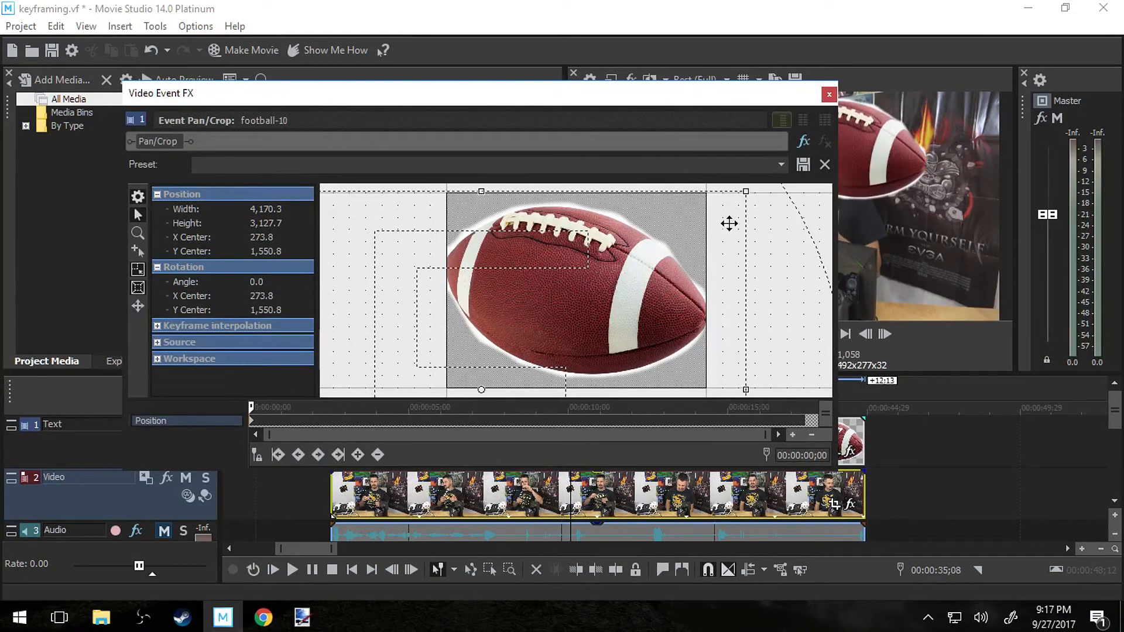
{"action": "left_click_drag", "start_coordinate": [687, 95], "coordinate": [693, 60]}
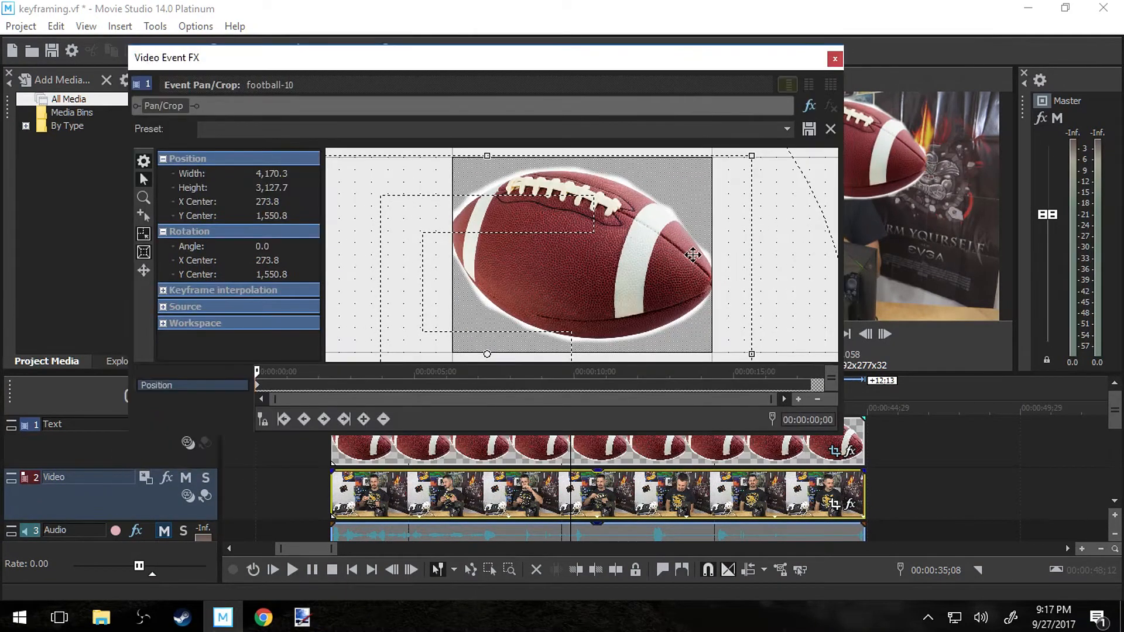
Add a football pan/crop keyframe at 00:00:17;13 with a frame of about 2,004 by 1,503, centred at about 2,975, 455.
{"action": "left_click", "coordinate": [811, 387]}
{"action": "left_click_drag", "start_coordinate": [609, 283], "coordinate": [942, 132]}
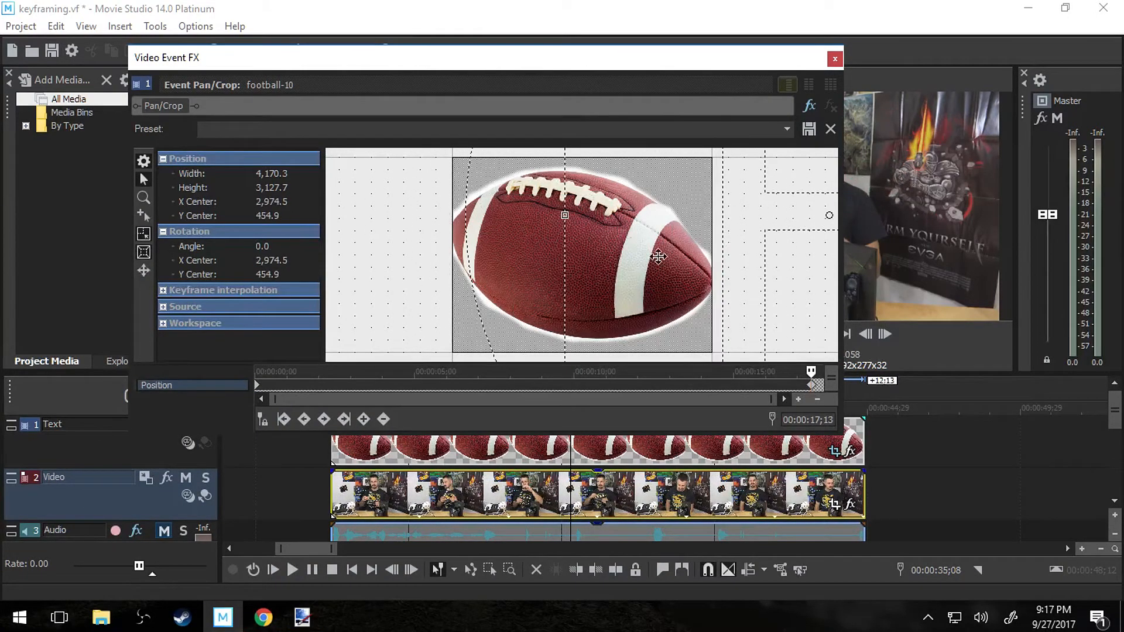
{"action": "left_click_drag", "start_coordinate": [556, 205], "coordinate": [712, 211]}
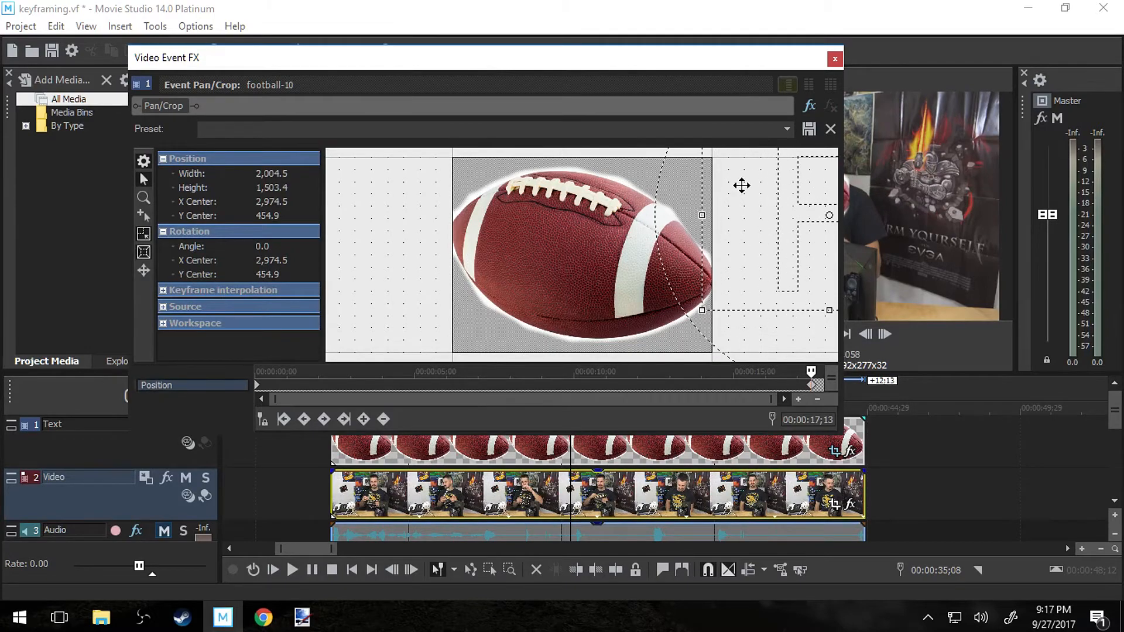
{"action": "left_click_drag", "start_coordinate": [753, 64], "coordinate": [476, 51]}
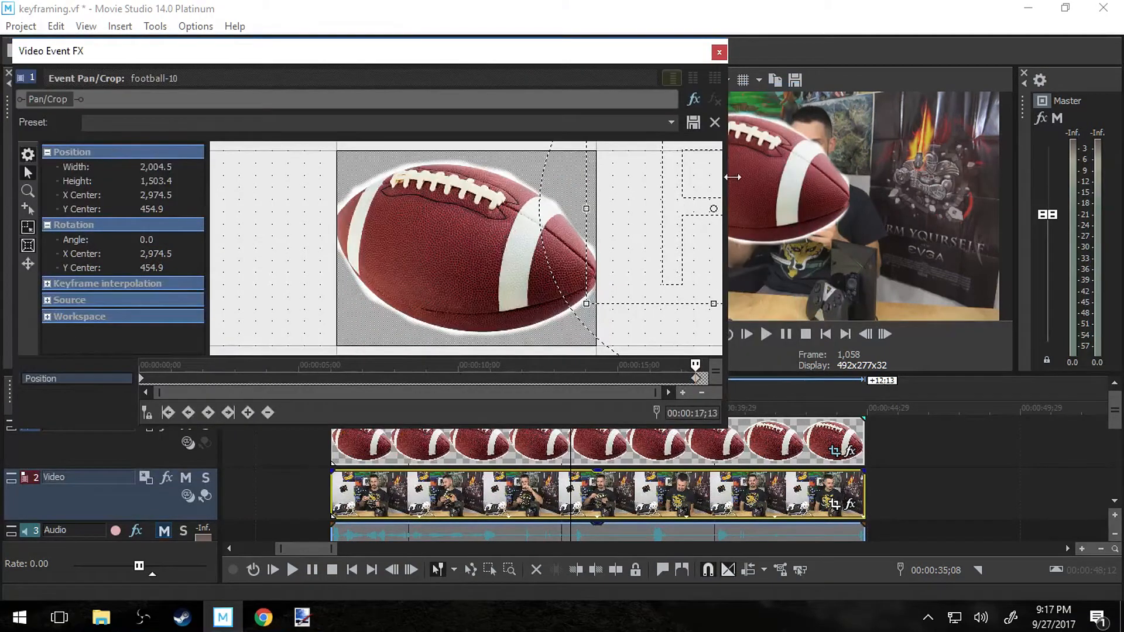
{"action": "left_click_drag", "start_coordinate": [317, 52], "coordinate": [388, 108]}
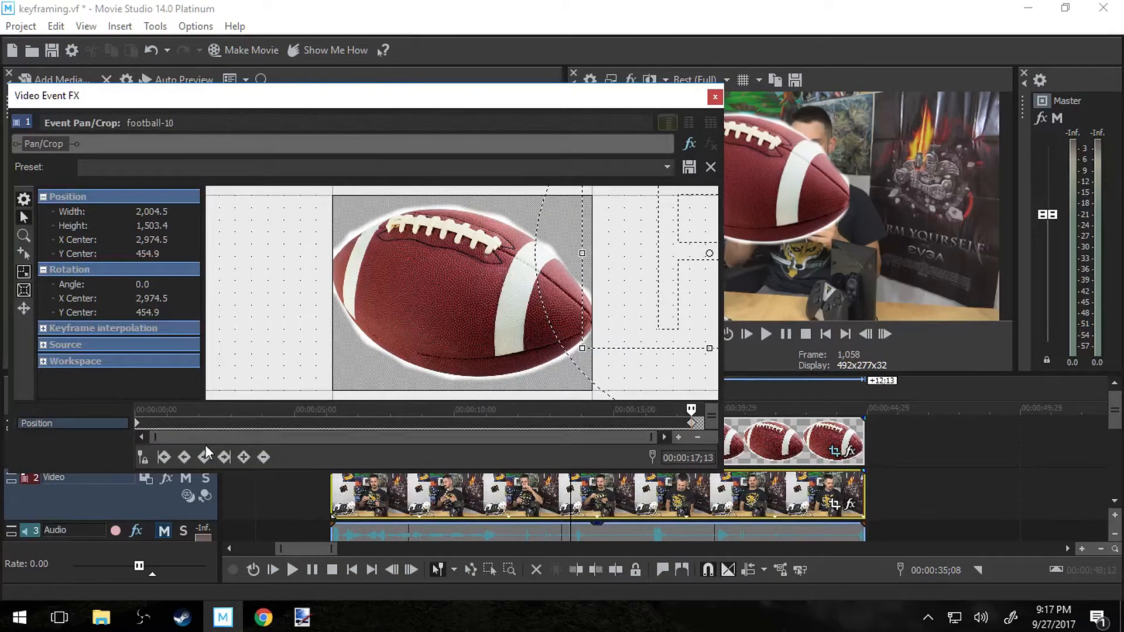
Compare the football's first and last pan/crop keyframes and play the animation from the start of the clip.
{"action": "left_click", "coordinate": [137, 422]}
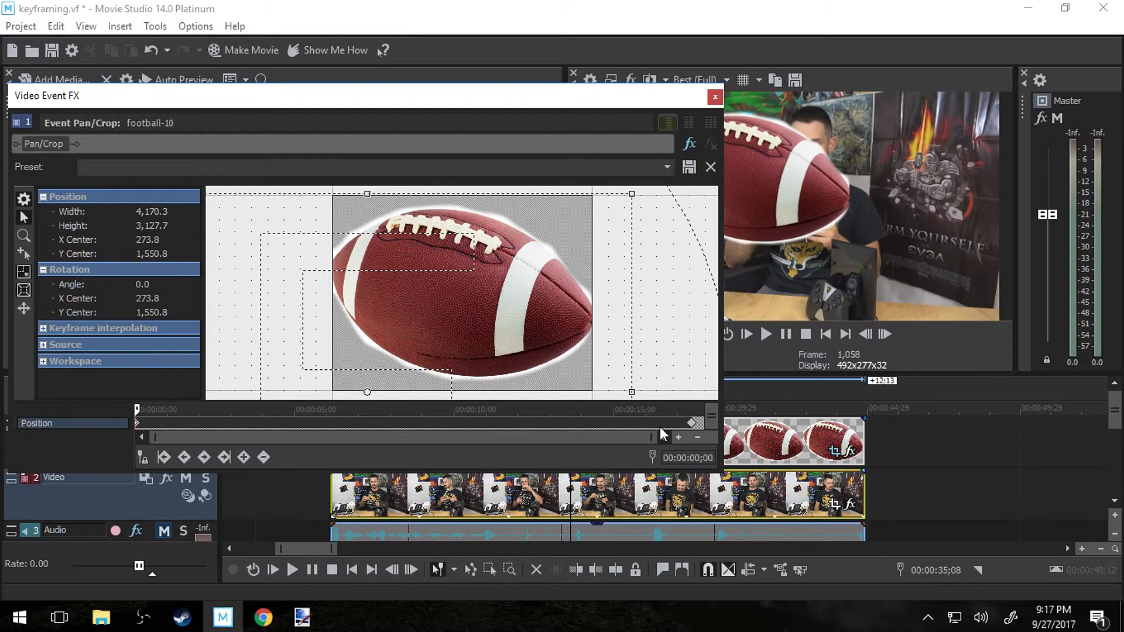
{"action": "left_click", "coordinate": [693, 423]}
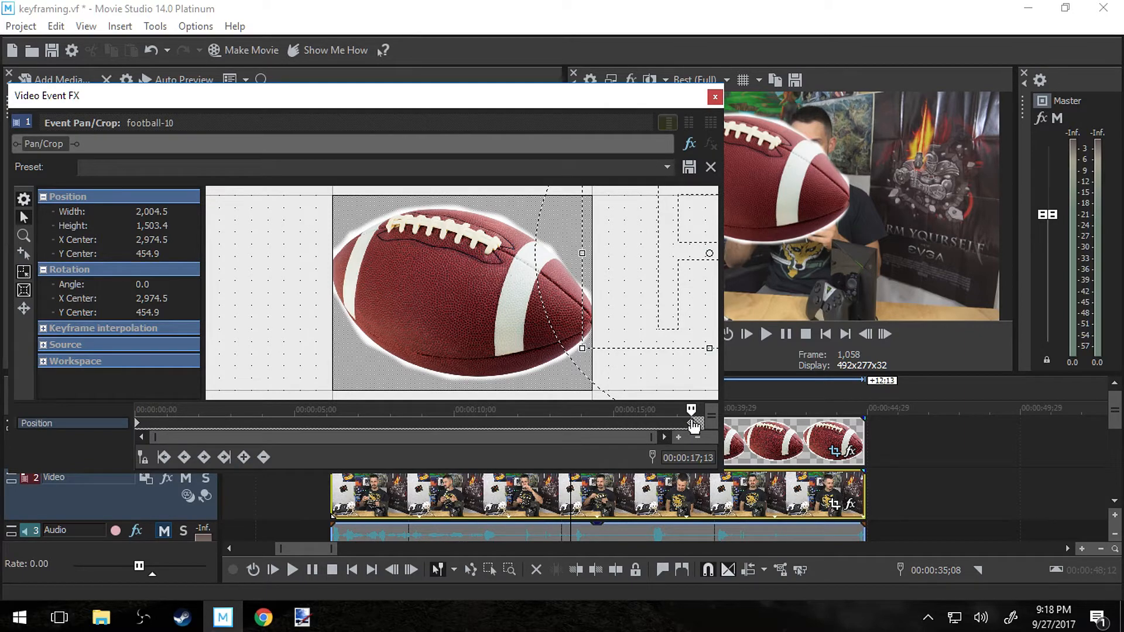
{"action": "left_click", "coordinate": [715, 97]}
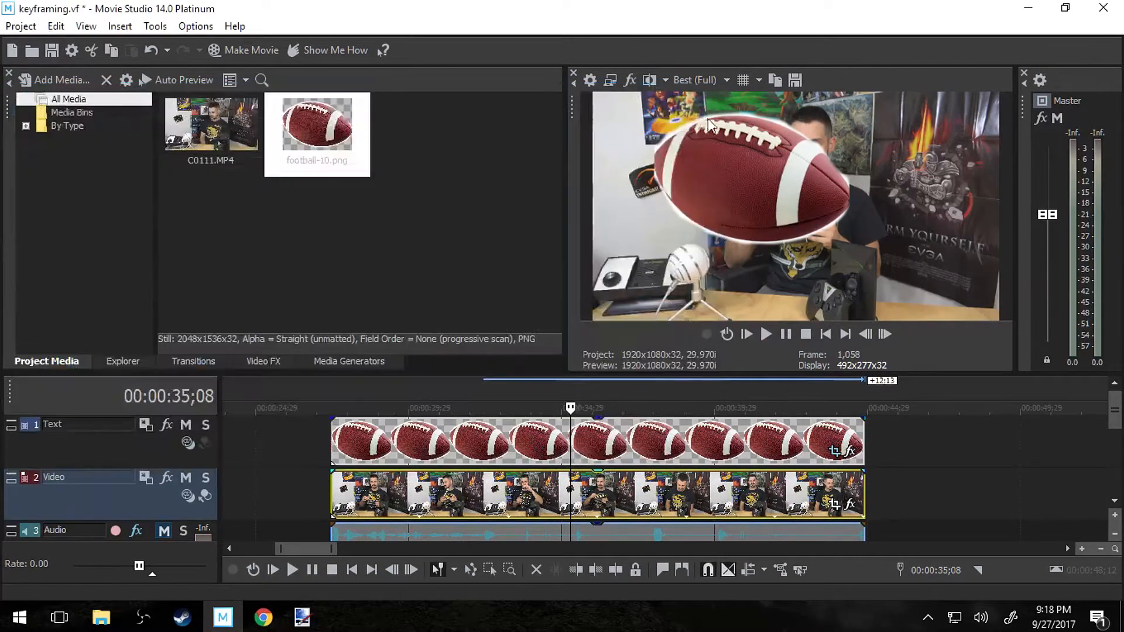
{"action": "left_click", "coordinate": [332, 405]}
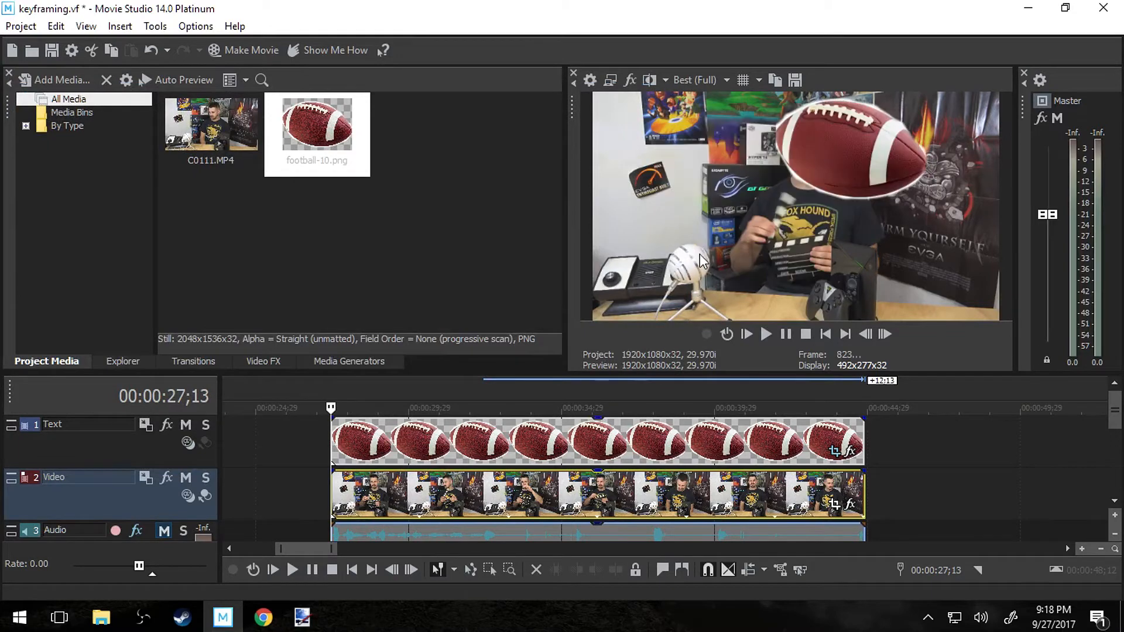
{"action": "left_click", "coordinate": [765, 334]}
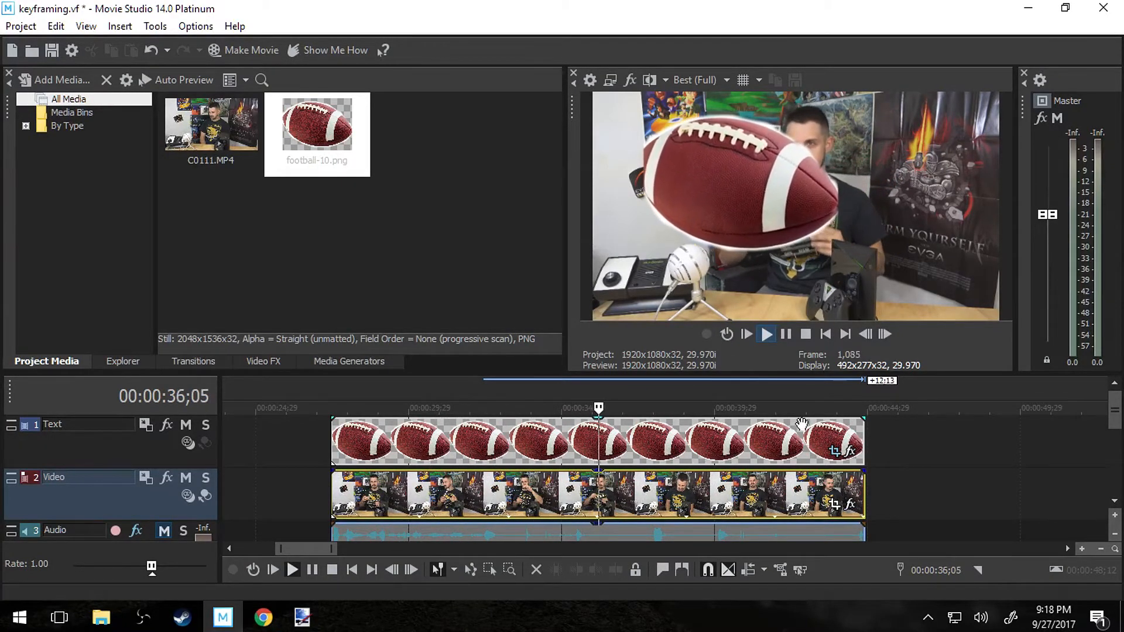
{"action": "left_click", "coordinate": [786, 334]}
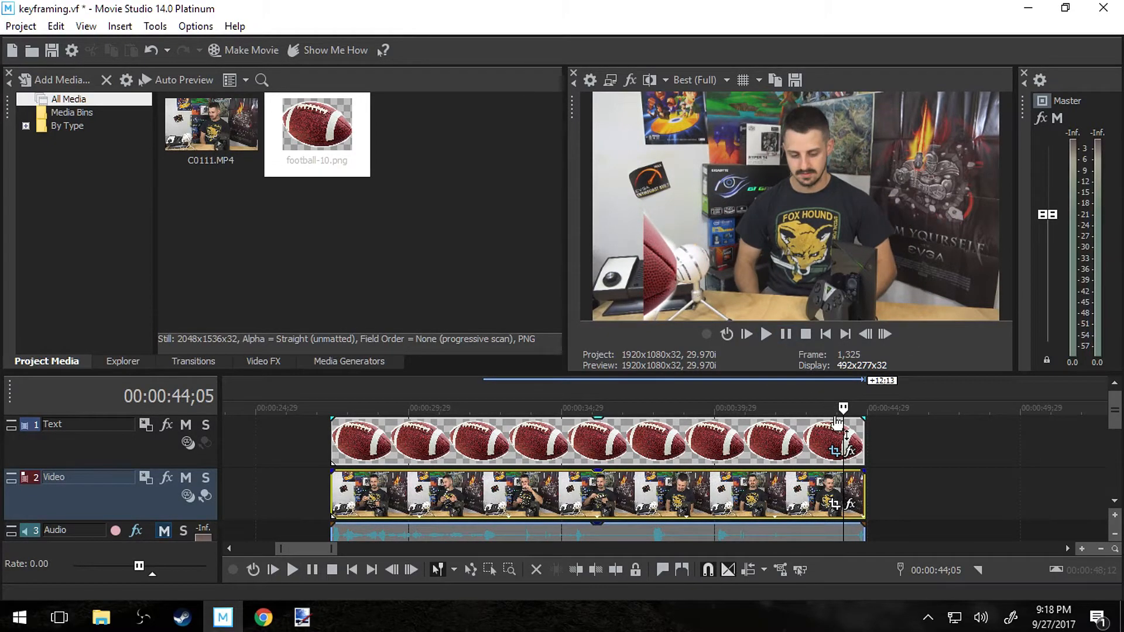
Reopen the football's Event Pan/Crop settings and delete the keyframe at 00:00:17;13.
{"action": "left_click", "coordinate": [834, 451]}
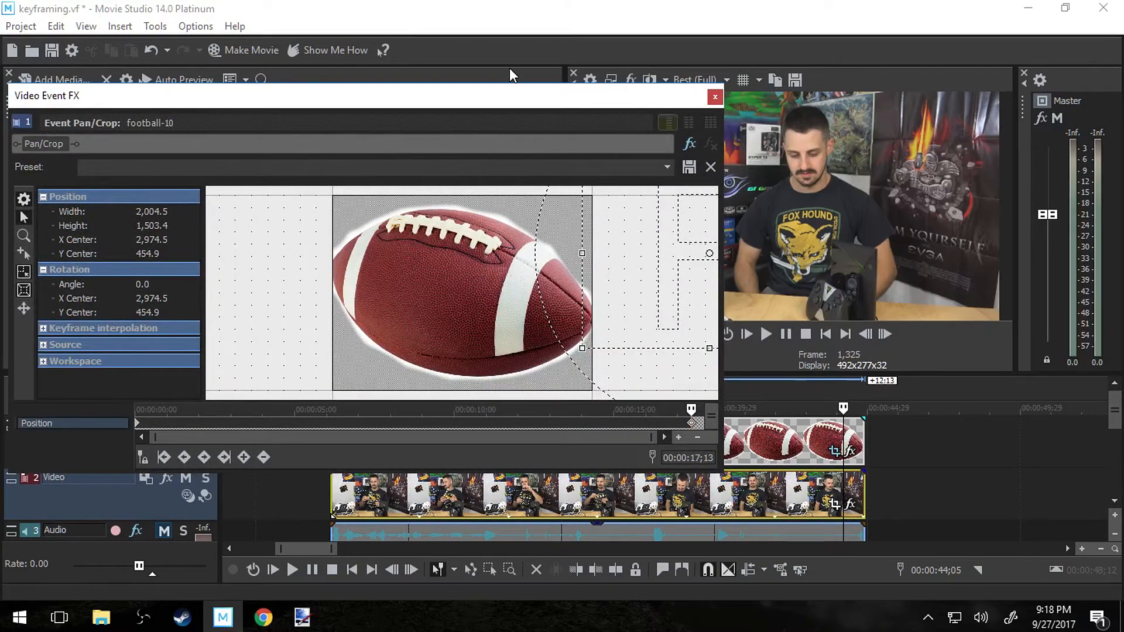
{"action": "left_click_drag", "start_coordinate": [525, 95], "coordinate": [563, 74]}
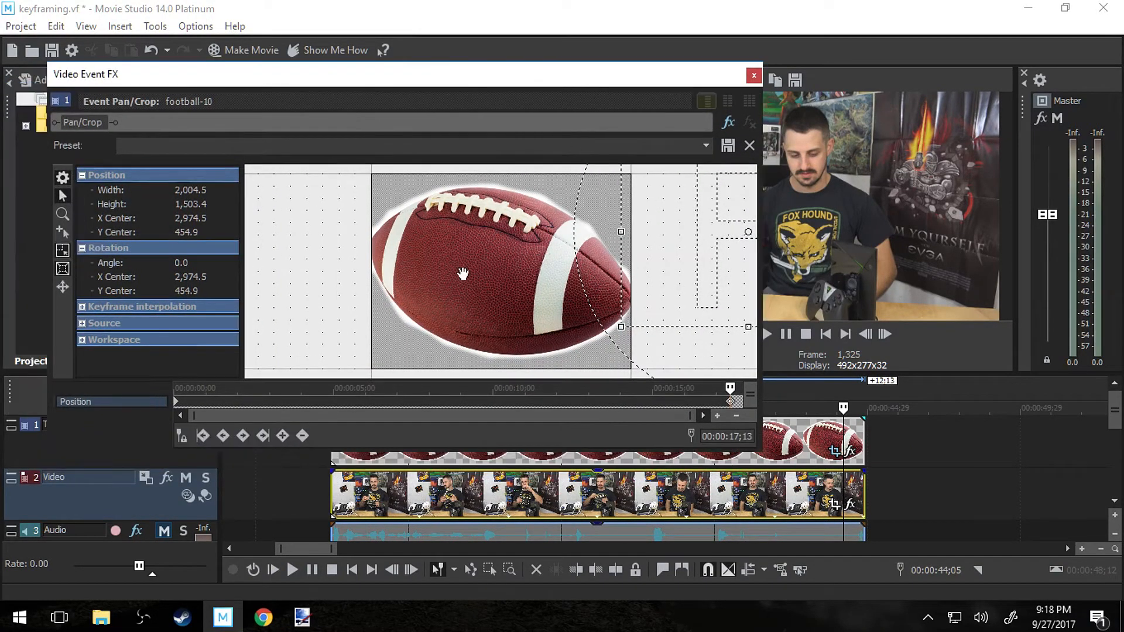
{"action": "left_click", "coordinate": [302, 436]}
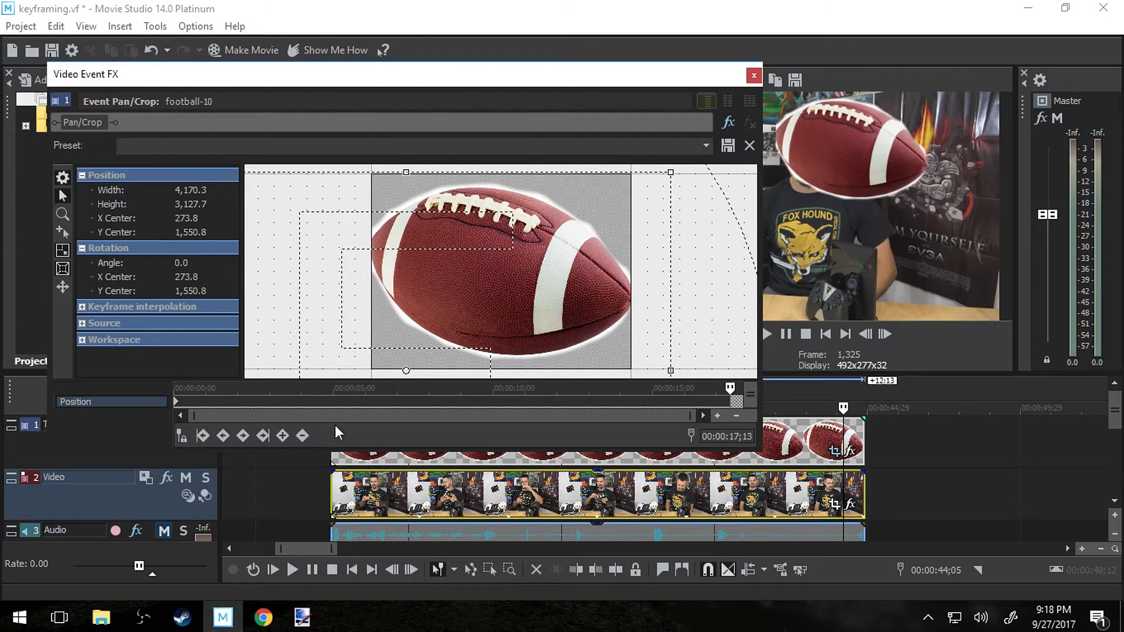
Enlarge the first keyframe's crop frame to about 5,243 by 3,932 and shift it so the football sits over the man's head.
{"action": "left_click", "coordinate": [179, 402]}
{"action": "scroll", "coordinate": [618, 229], "scroll_direction": "down", "scroll_amount": 6}
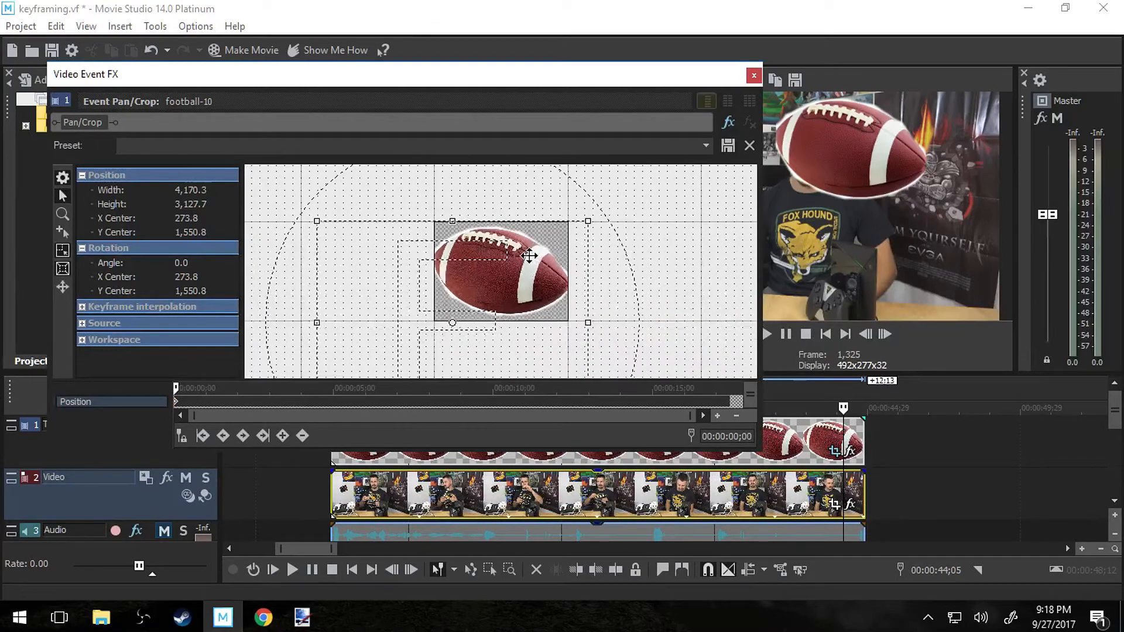
{"action": "scroll", "coordinate": [525, 258], "scroll_direction": "down", "scroll_amount": 1}
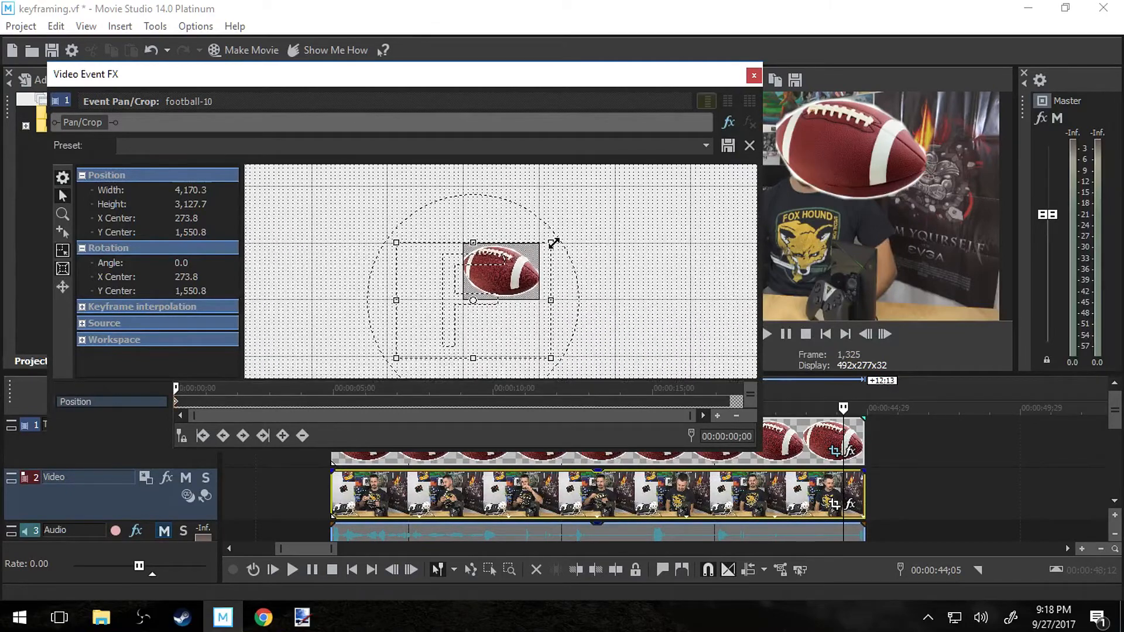
{"action": "left_click_drag", "start_coordinate": [552, 244], "coordinate": [615, 222]}
{"action": "left_click_drag", "start_coordinate": [529, 275], "coordinate": [557, 278]}
{"action": "left_click_drag", "start_coordinate": [607, 224], "coordinate": [598, 233]}
{"action": "left_click_drag", "start_coordinate": [546, 272], "coordinate": [573, 243]}
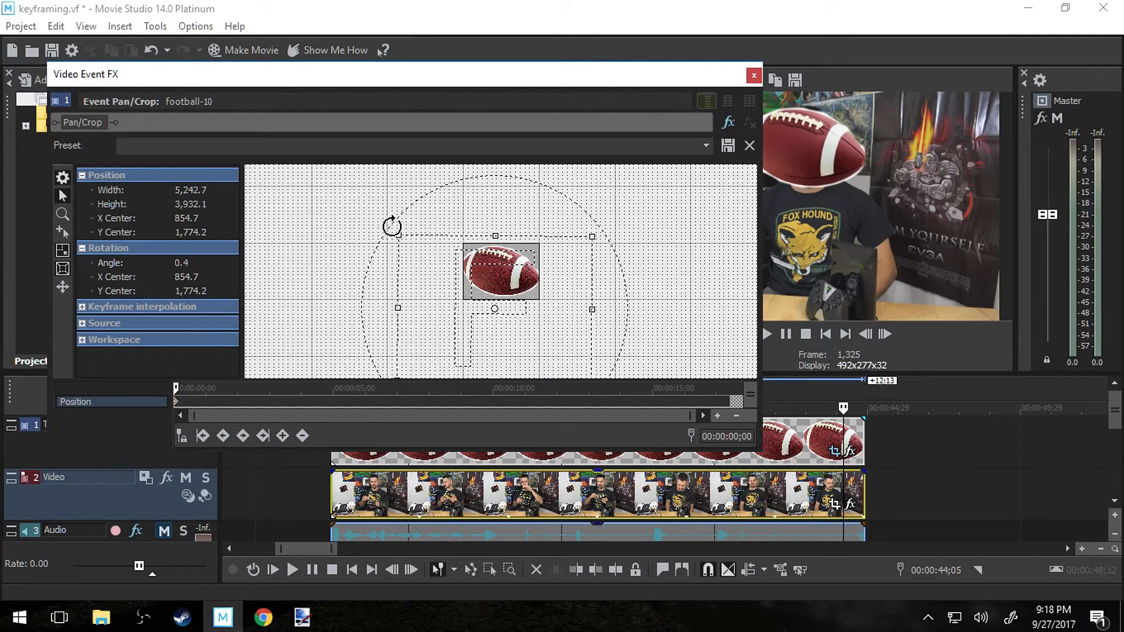
Rotate the football's crop frame to about -21.8 degrees and recentre it at about 1,100, 1,819 to cover the head.
{"action": "left_click_drag", "start_coordinate": [389, 227], "coordinate": [374, 254]}
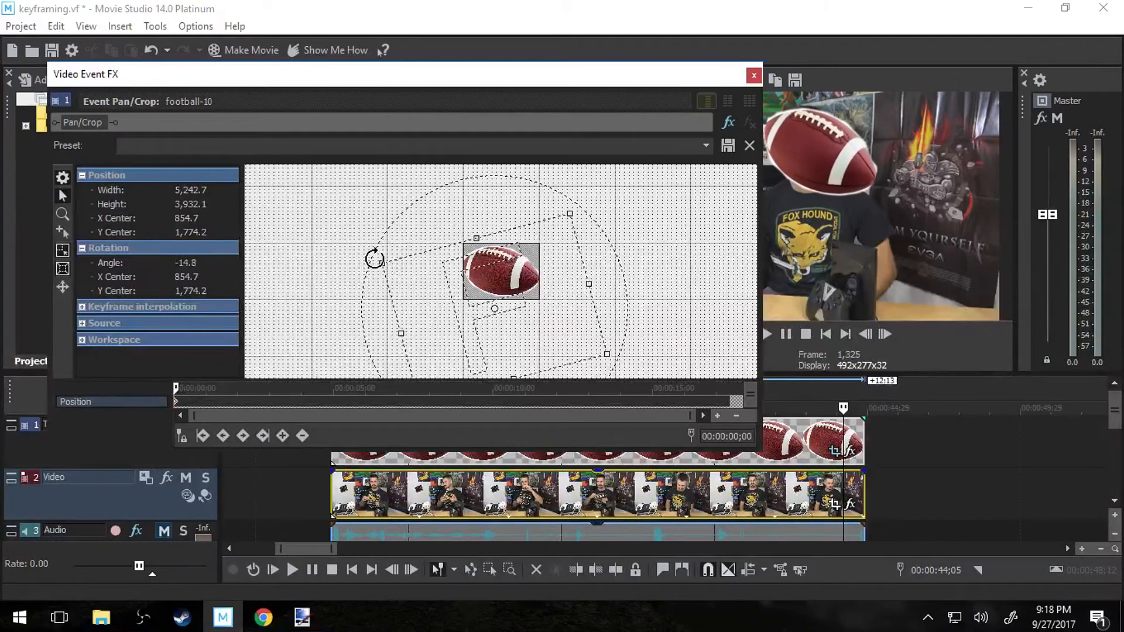
{"action": "left_click_drag", "start_coordinate": [446, 258], "coordinate": [490, 280]}
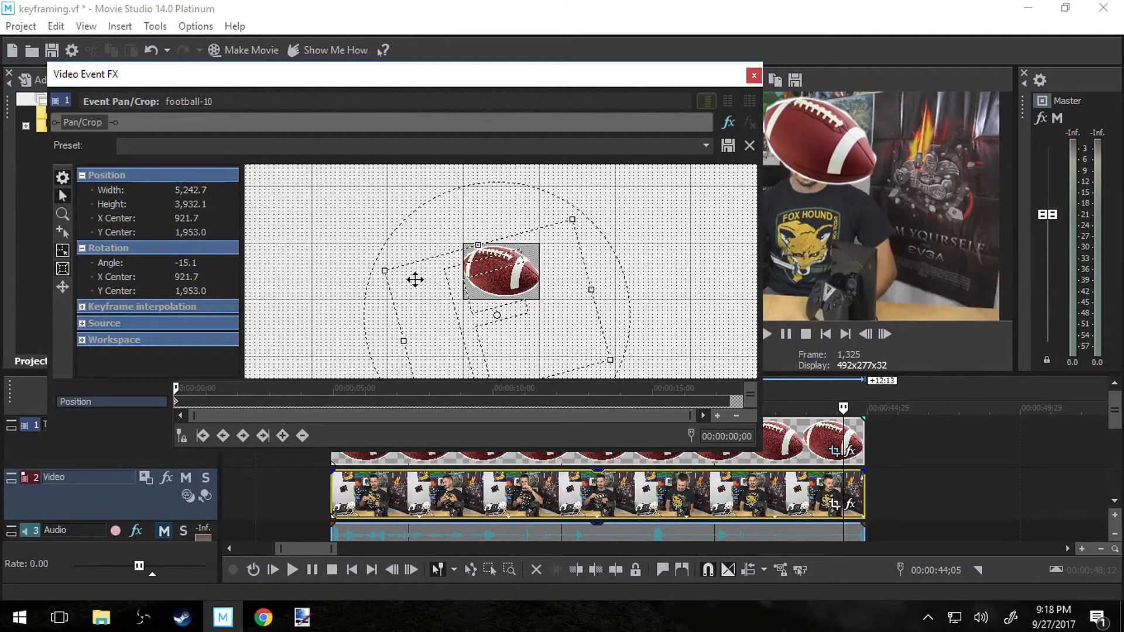
{"action": "mouse_move", "coordinate": [381, 267]}
{"action": "left_mouse_down"}
{"action": "mouse_move", "coordinate": [371, 258]}
{"action": "mouse_move", "coordinate": [377, 275]}
{"action": "left_mouse_up"}
{"action": "left_click_drag", "start_coordinate": [486, 264], "coordinate": [516, 281]}
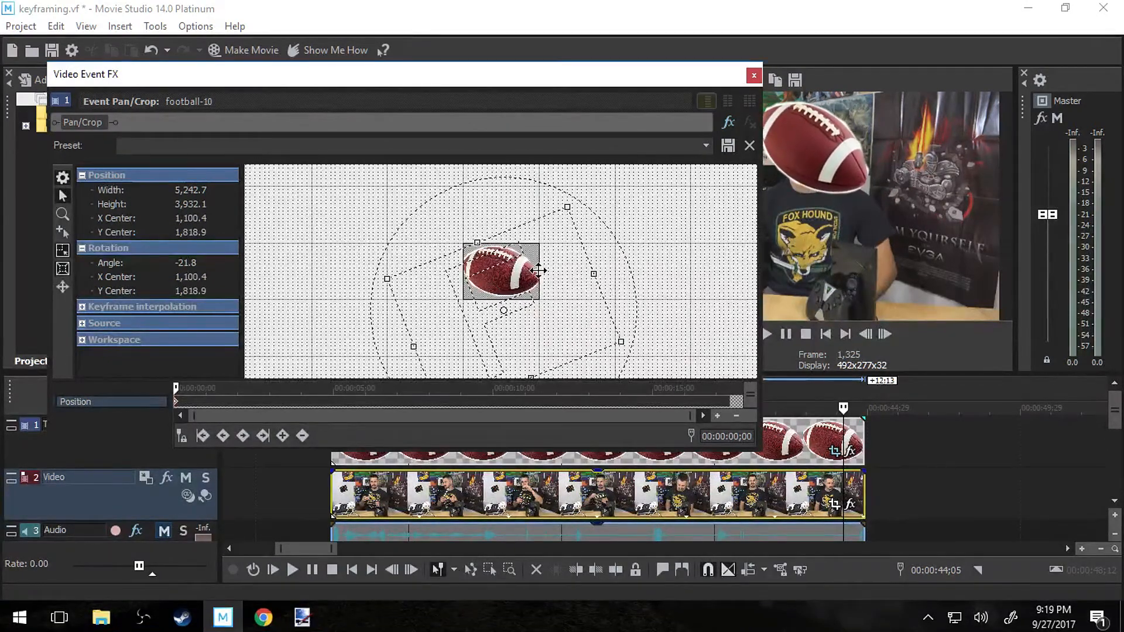
Narrow and reposition the Video Event FX window so it no longer covers the video preview.
{"action": "left_click_drag", "start_coordinate": [613, 78], "coordinate": [591, 83]}
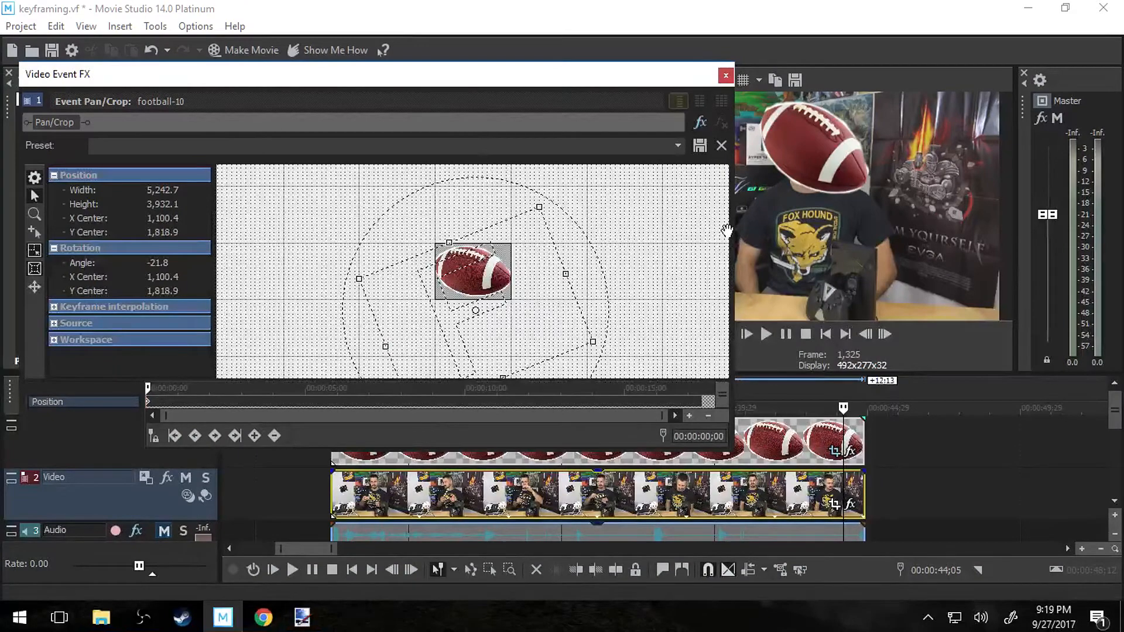
{"action": "left_click_drag", "start_coordinate": [735, 234], "coordinate": [562, 229]}
{"action": "left_click_drag", "start_coordinate": [389, 75], "coordinate": [387, 54]}
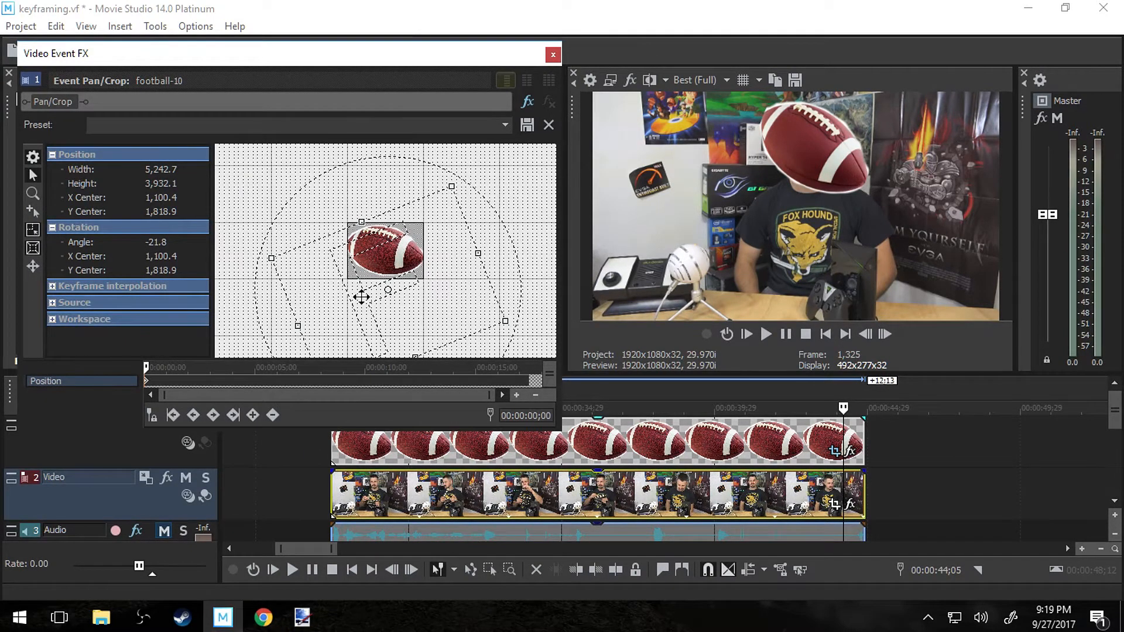
Move the playhead to the start of the football event and zoom the timeline in around its first frames.
{"action": "left_click", "coordinate": [334, 452]}
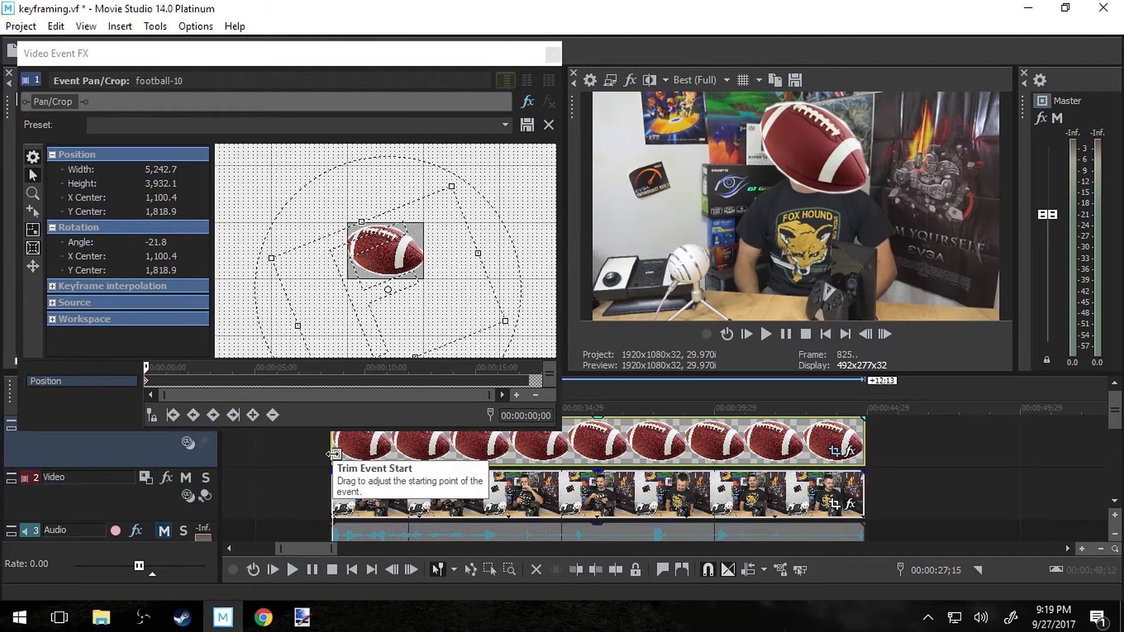
{"action": "left_click", "coordinate": [147, 367]}
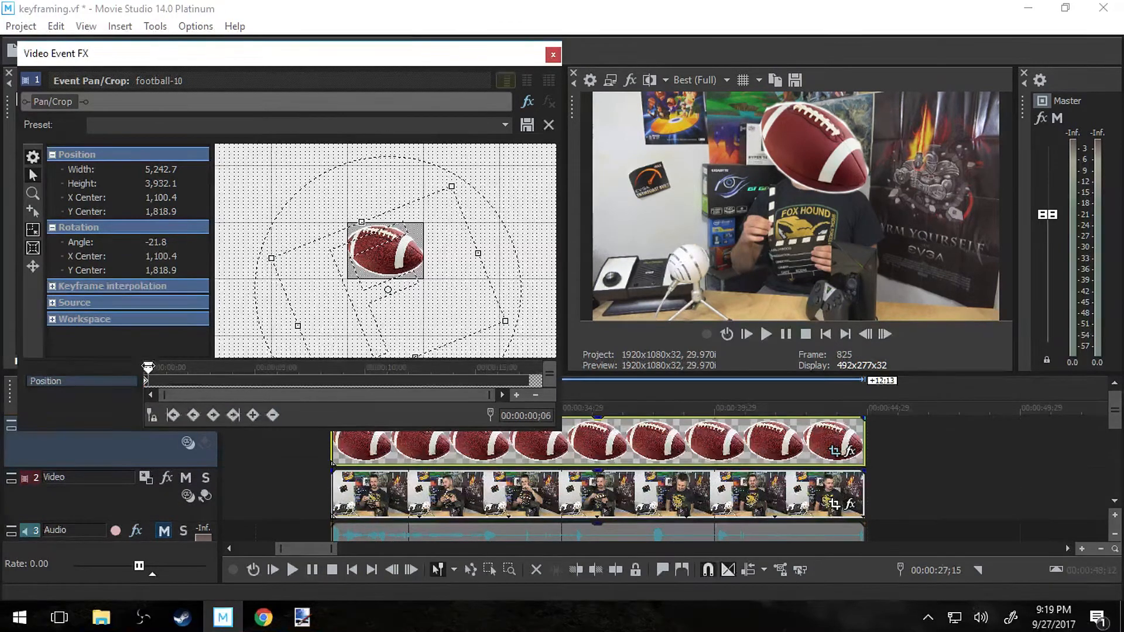
{"action": "left_click", "coordinate": [329, 460]}
{"action": "left_click", "coordinate": [334, 459]}
{"action": "scroll", "coordinate": [339, 461], "scroll_direction": "up", "scroll_amount": 2}
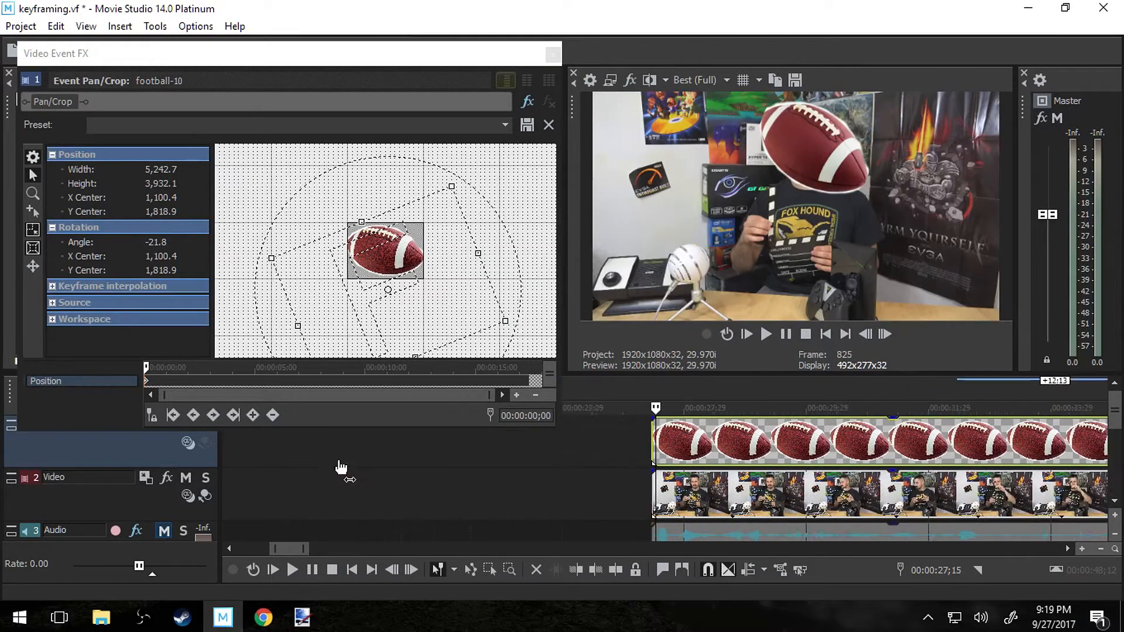
{"action": "scroll", "coordinate": [342, 466], "scroll_direction": "up", "scroll_amount": 3}
{"action": "left_click", "coordinate": [629, 437]}
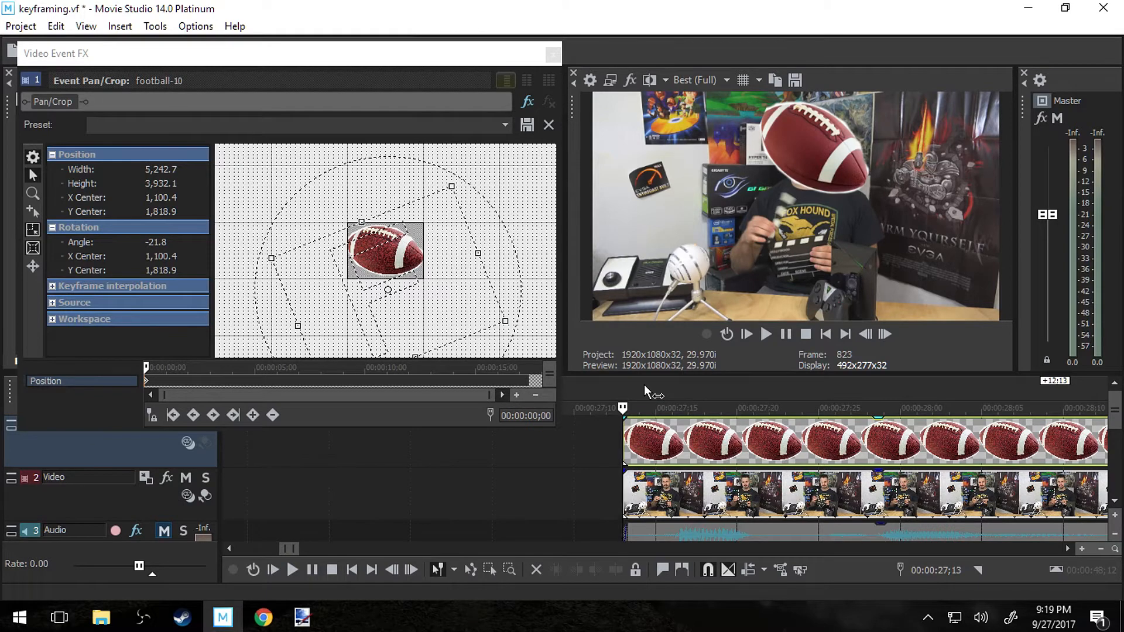
Step back and forth between the first two frames at 00:00:27;13 and 00:00:27;14 to compare them in the preview.
{"action": "key", "text": "Right"}
{"action": "key", "text": "Left"}
{"action": "key", "text": "Right"}
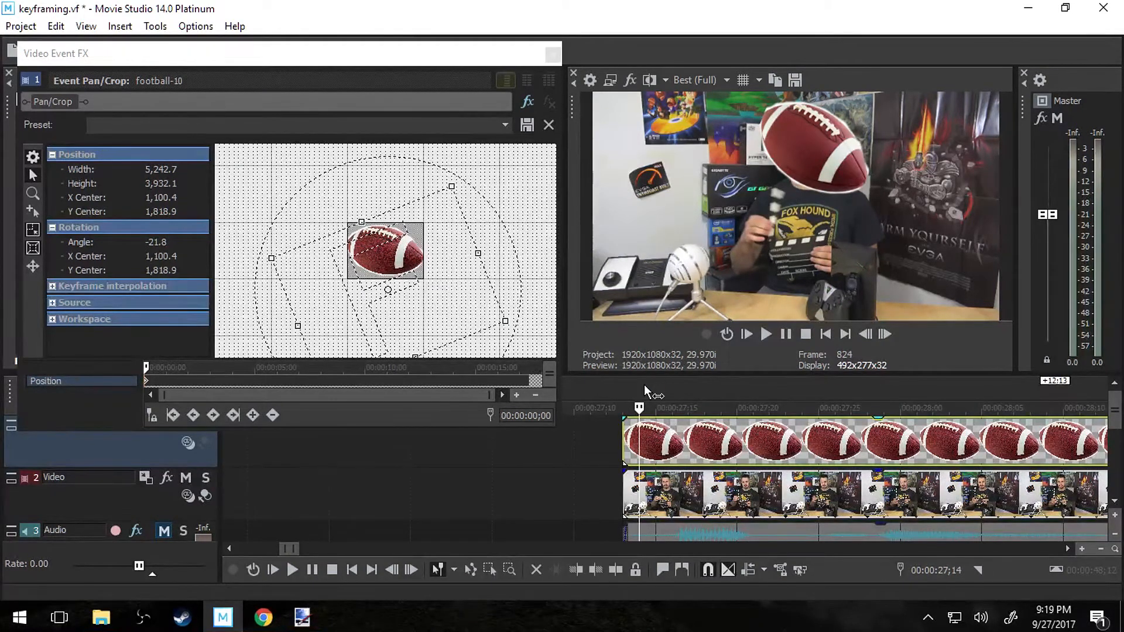
{"action": "left_click", "coordinate": [623, 439]}
{"action": "scroll", "coordinate": [627, 438], "scroll_direction": "up", "scroll_amount": 5}
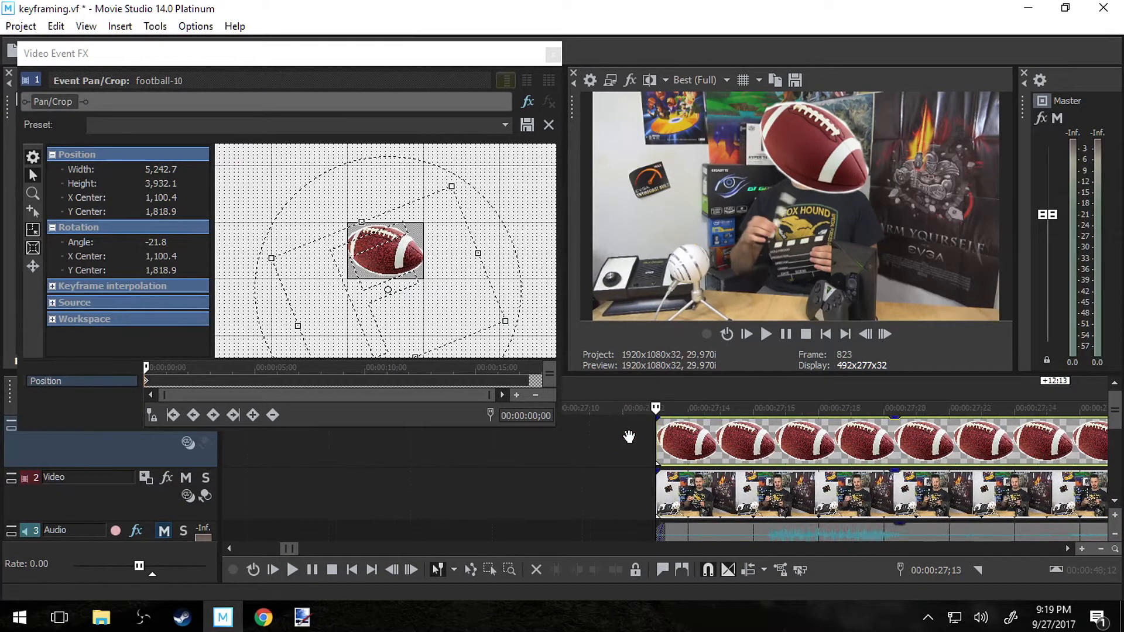
{"action": "key", "text": "Right"}
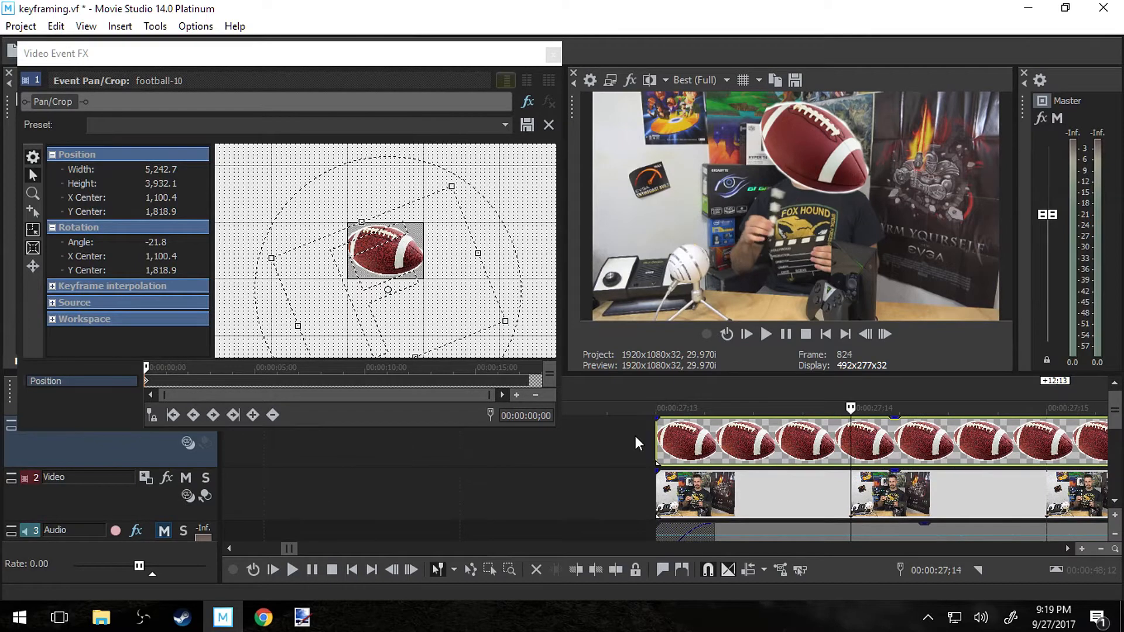
{"action": "key", "text": "Left"}
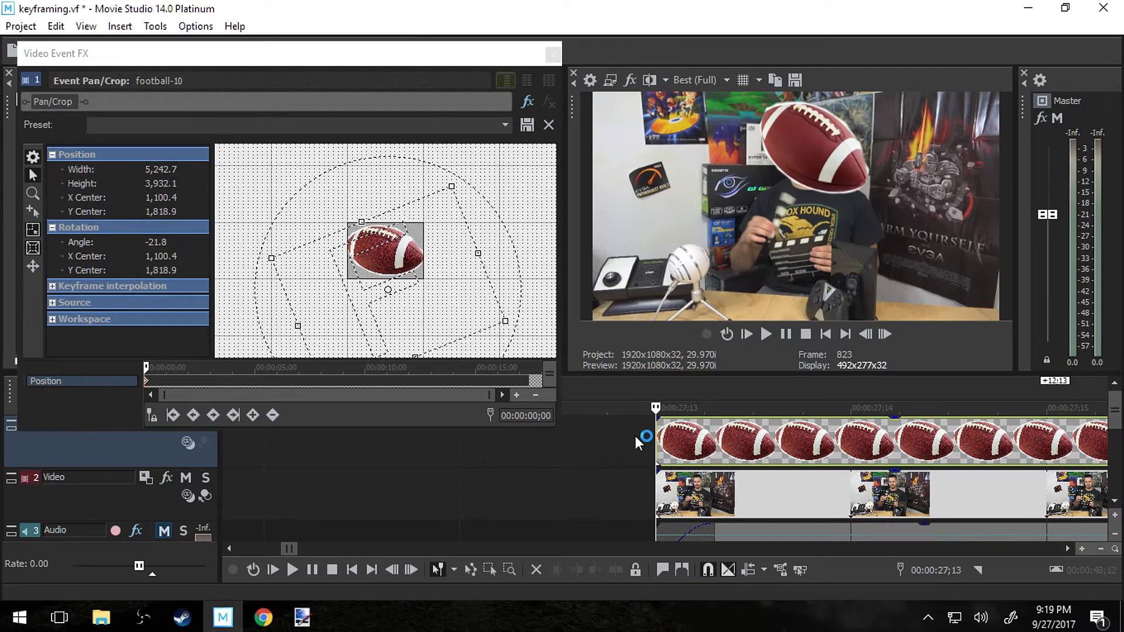
{"action": "key", "text": "Right"}
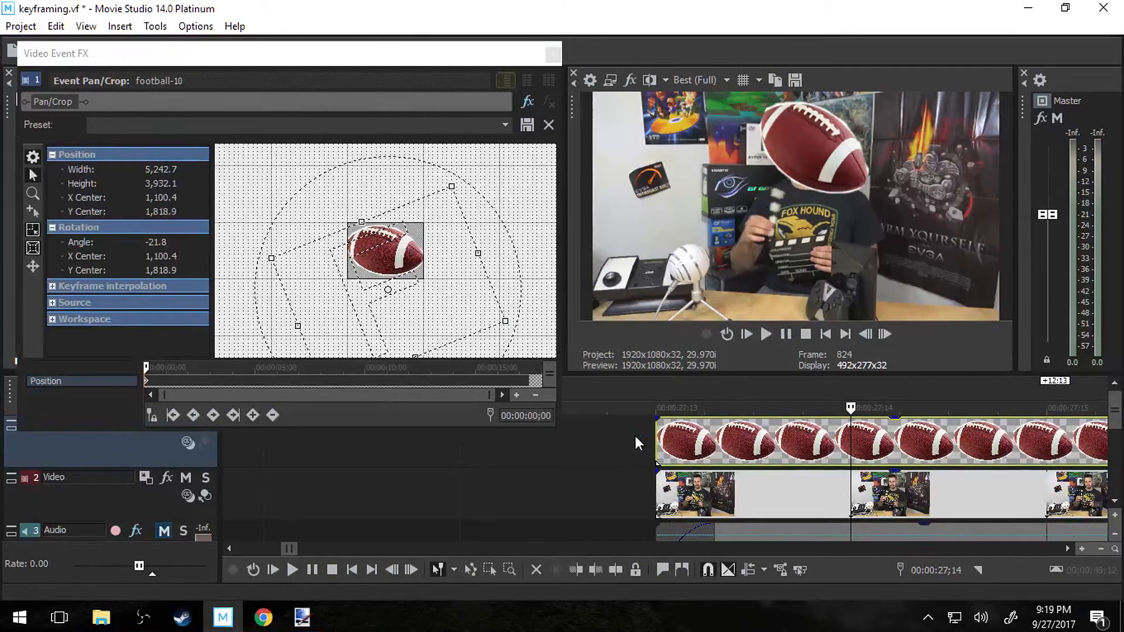
{"action": "key", "text": "Left"}
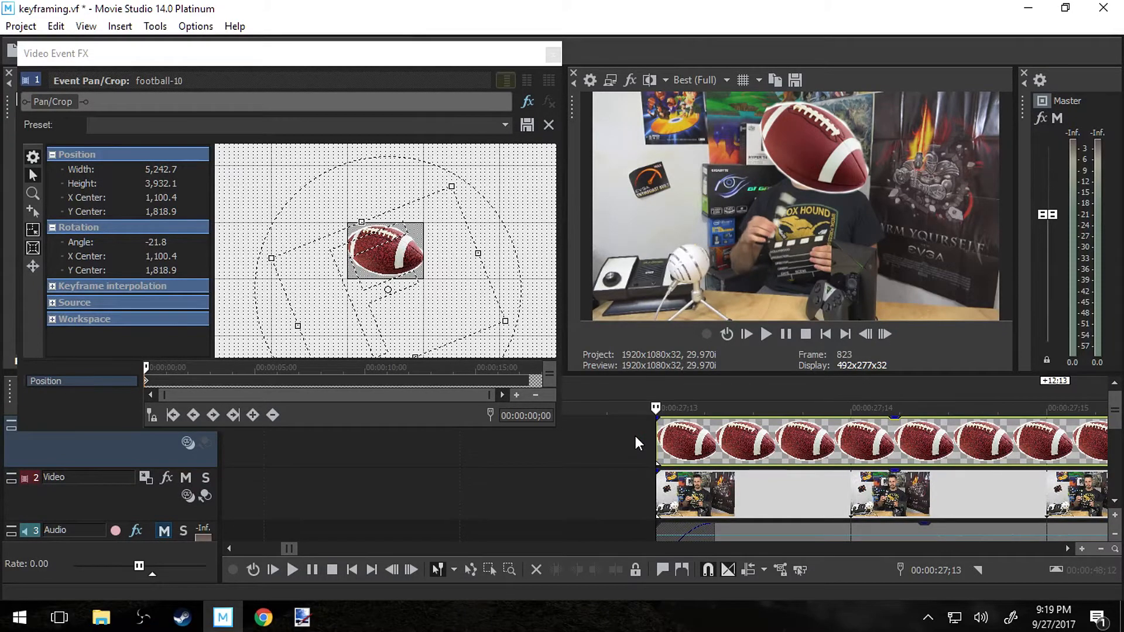
{"action": "key", "text": "Right"}
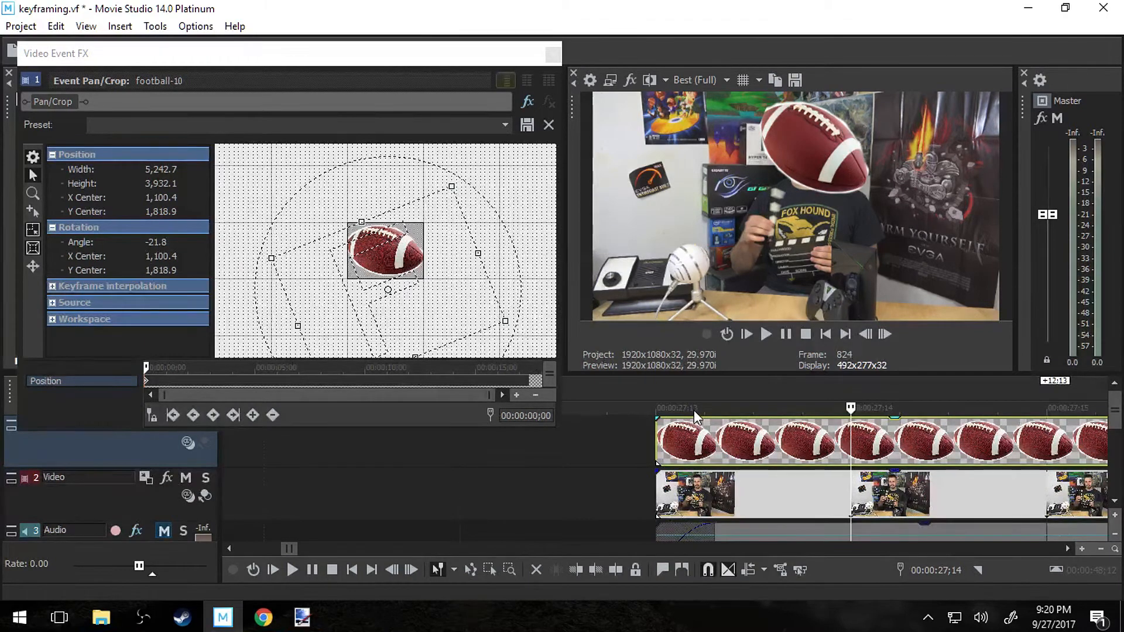
Return to the clip's first frame and step forward one frame at a time to examine the motion in the preview.
{"action": "scroll", "coordinate": [692, 422], "scroll_direction": "down", "scroll_amount": 8}
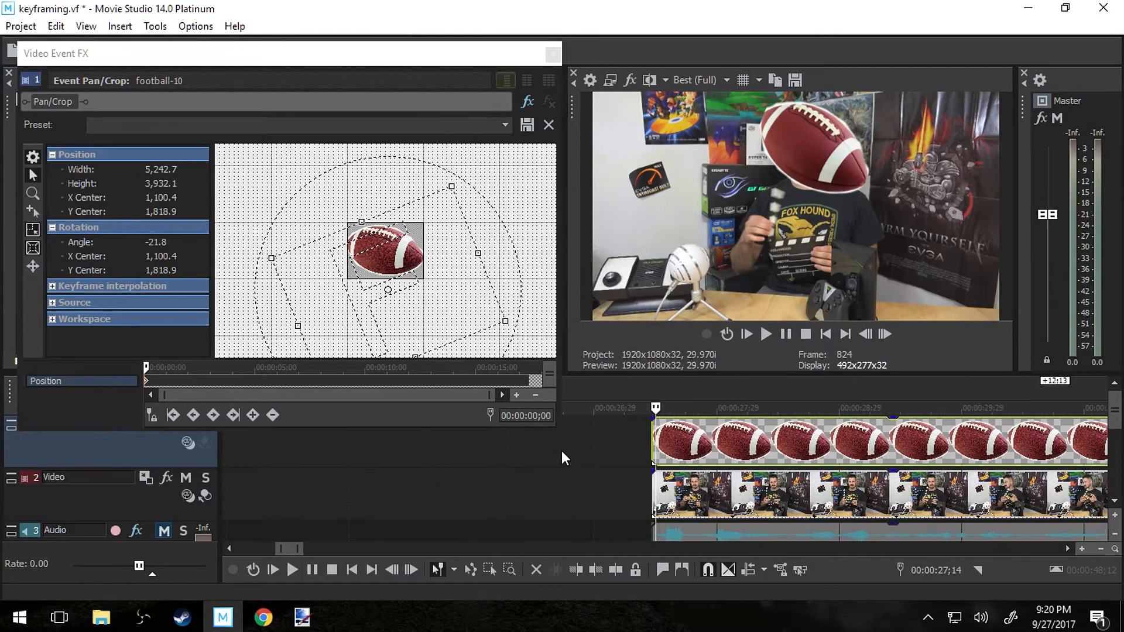
{"action": "scroll", "coordinate": [226, 471], "scroll_direction": "down", "scroll_amount": 3}
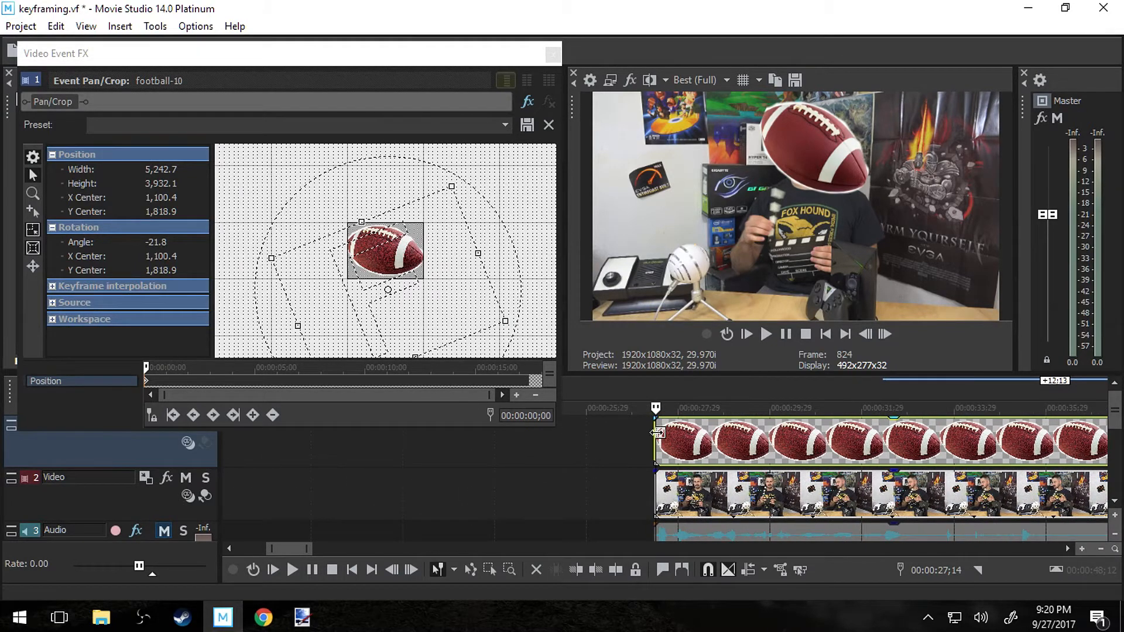
{"action": "scroll", "coordinate": [657, 433], "scroll_direction": "up", "scroll_amount": 10}
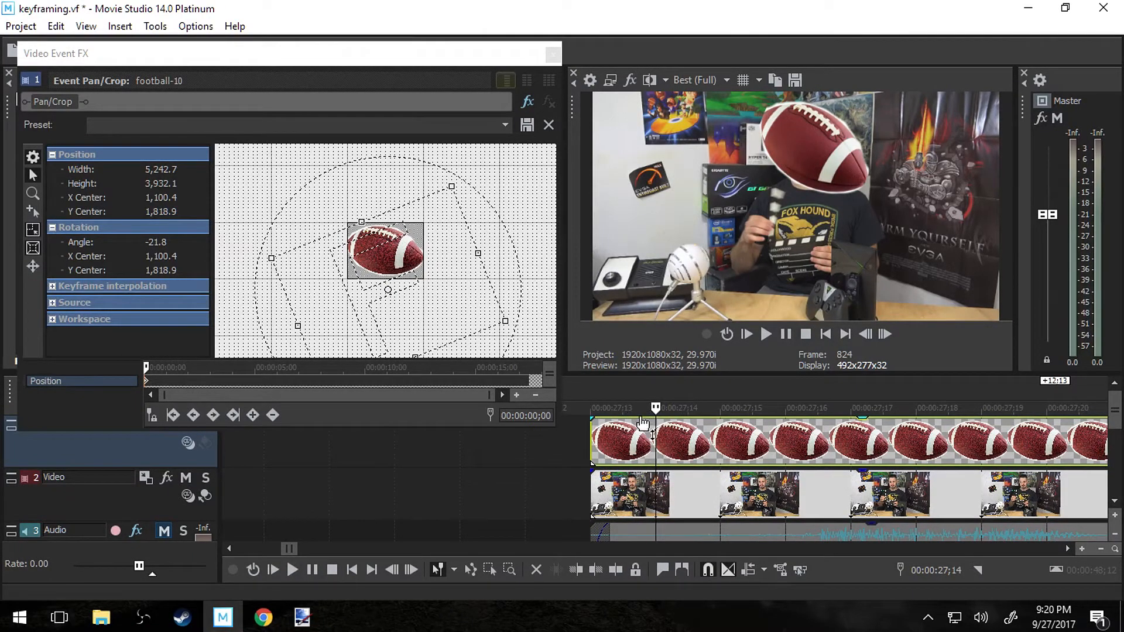
{"action": "left_click", "coordinate": [591, 416]}
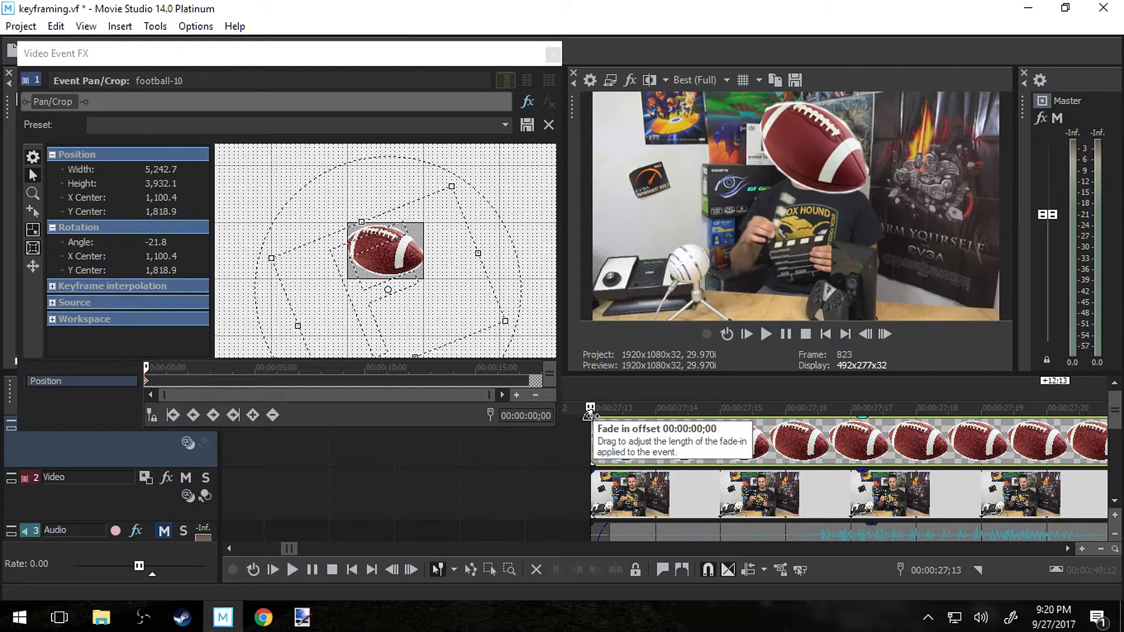
{"action": "key", "text": "Right"}
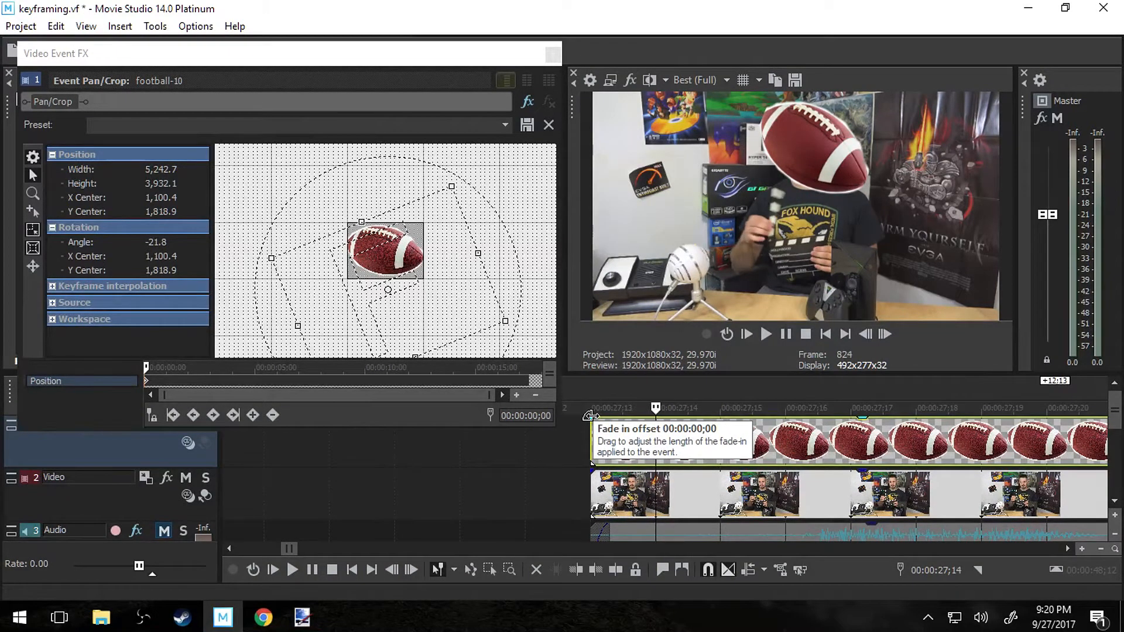
{"action": "key", "text": "Right"}
{"action": "key", "text": "Right"}
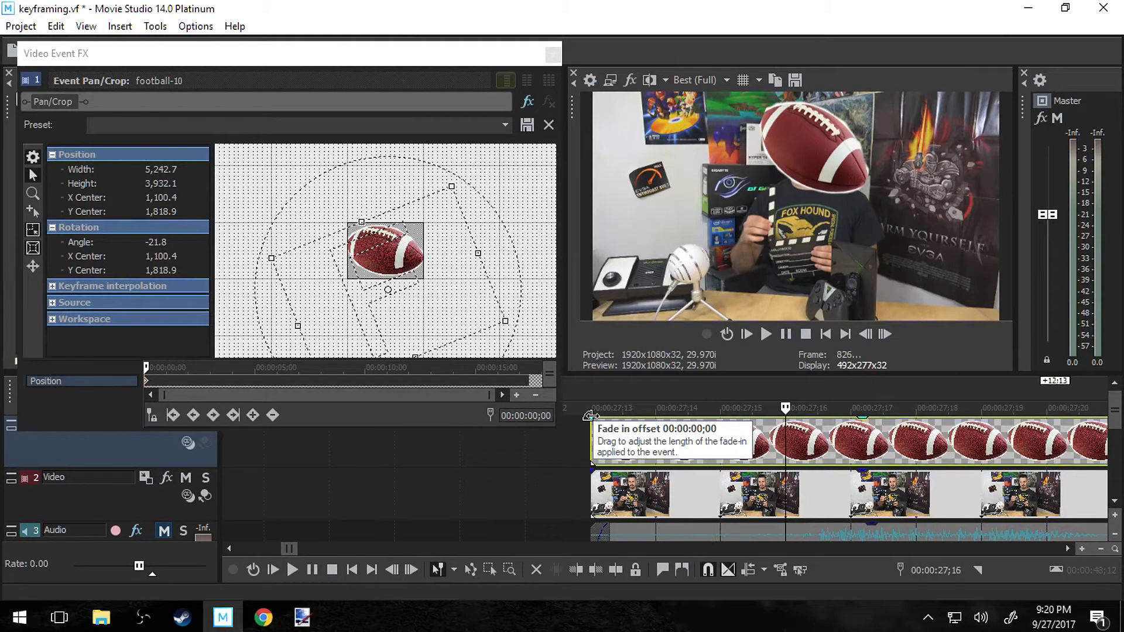
{"action": "key", "text": "Right"}
{"action": "key", "text": "Right"}
{"action": "key", "text": "Right"}
{"action": "key", "text": "Right"}
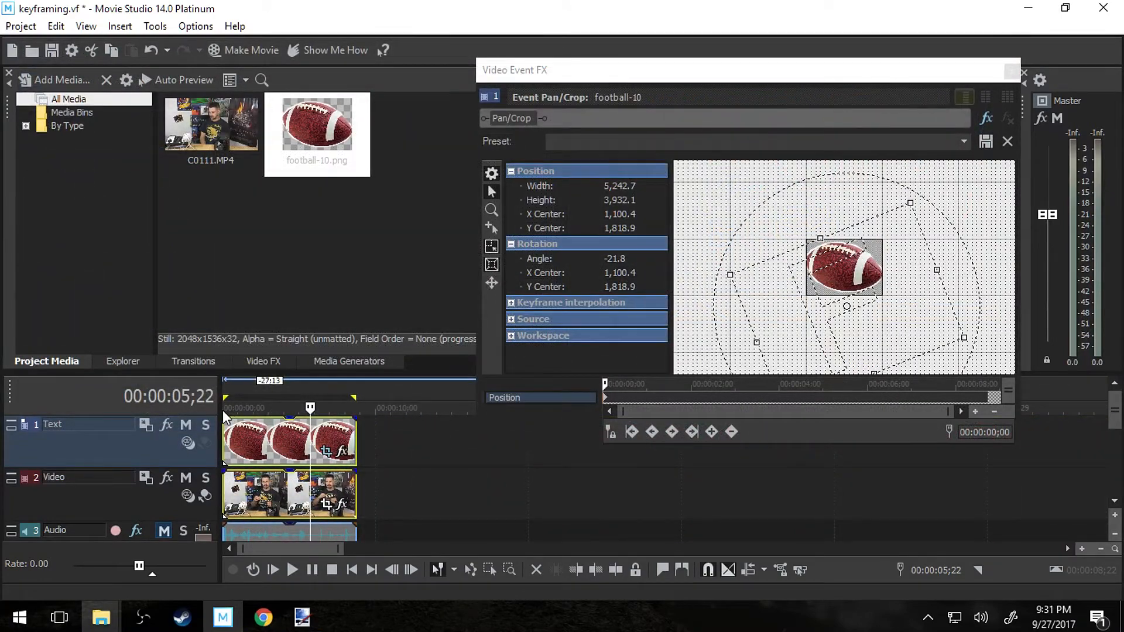
Go to the start and the end of the shortened clip, then examine its end closely at 00:00:08;22.
{"action": "left_click", "coordinate": [223, 409]}
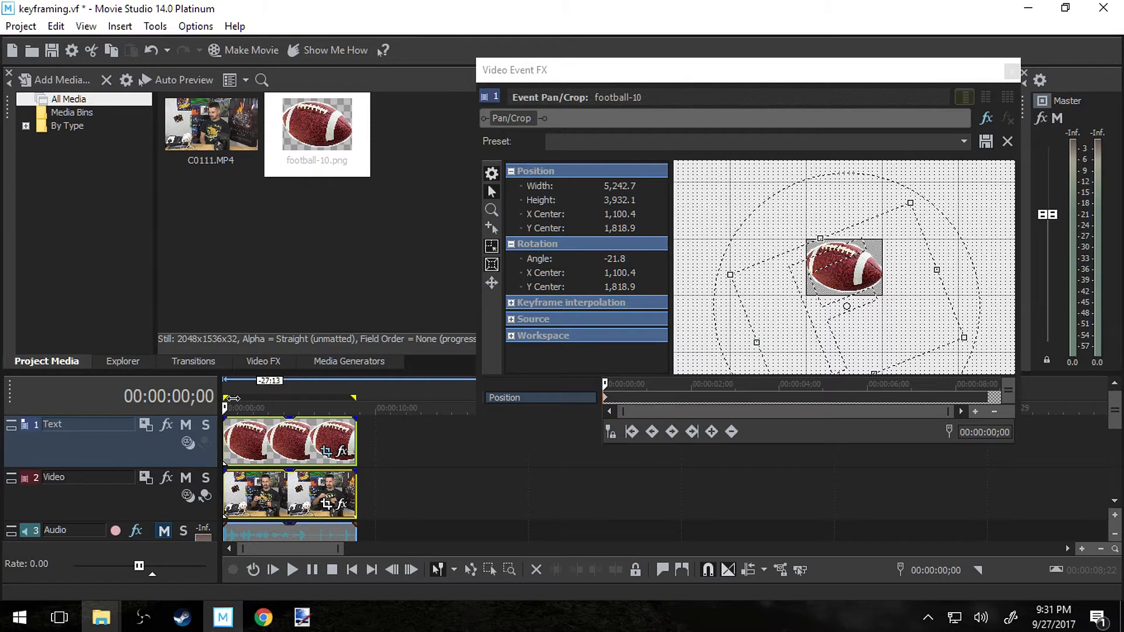
{"action": "scroll", "coordinate": [278, 413], "scroll_direction": "up", "scroll_amount": 3}
{"action": "scroll", "coordinate": [286, 415], "scroll_direction": "down", "scroll_amount": 2}
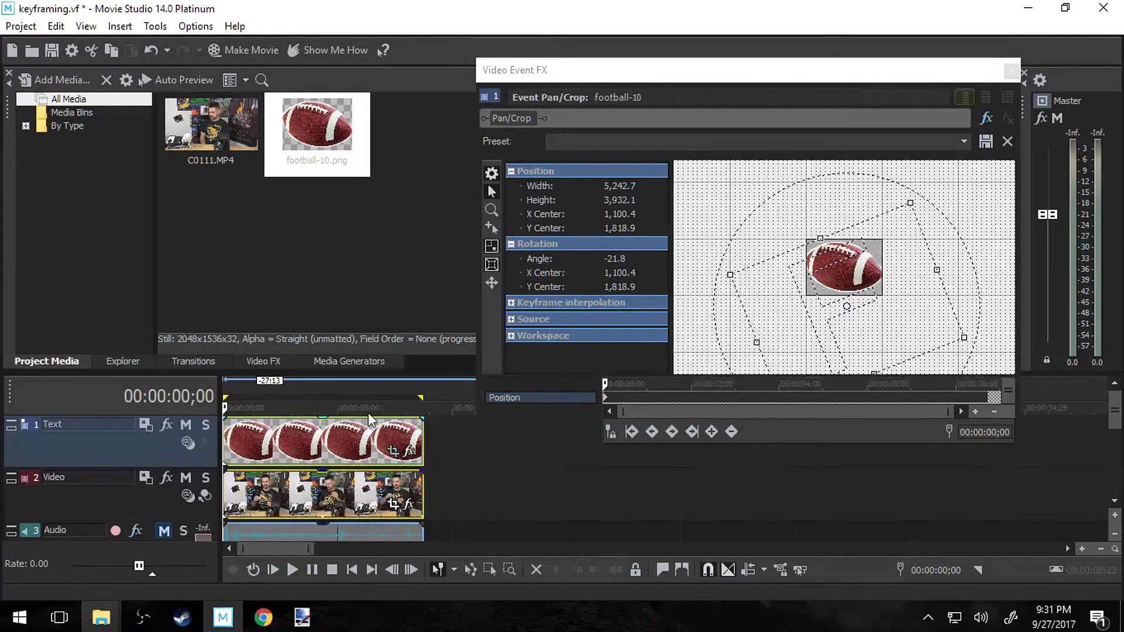
{"action": "left_click", "coordinate": [422, 408]}
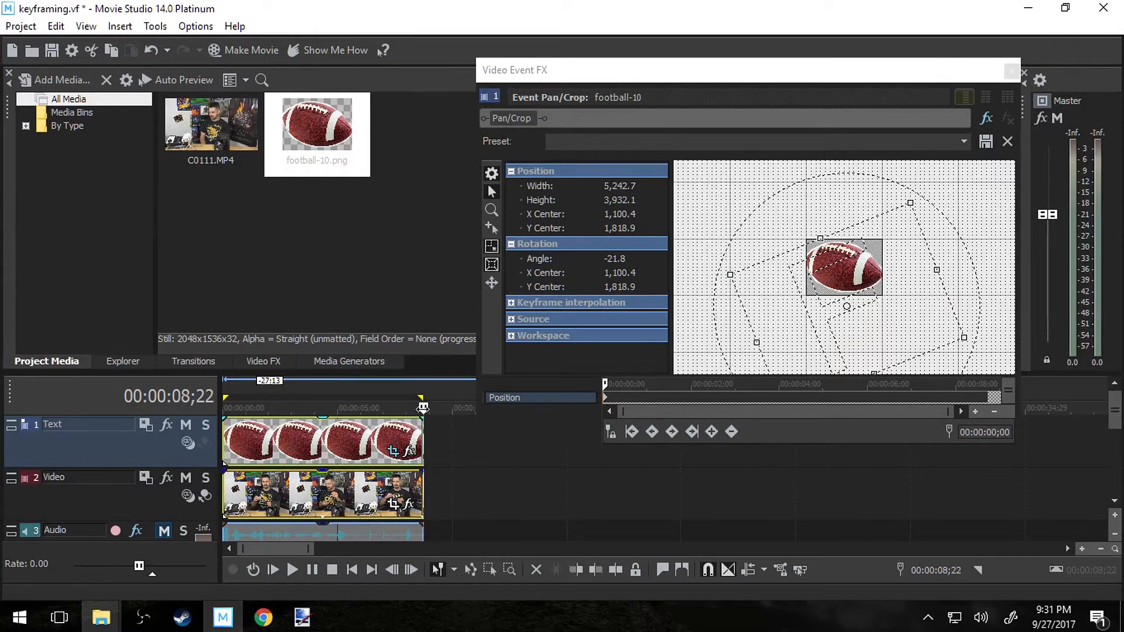
{"action": "scroll", "coordinate": [422, 408], "scroll_direction": "up", "scroll_amount": 15}
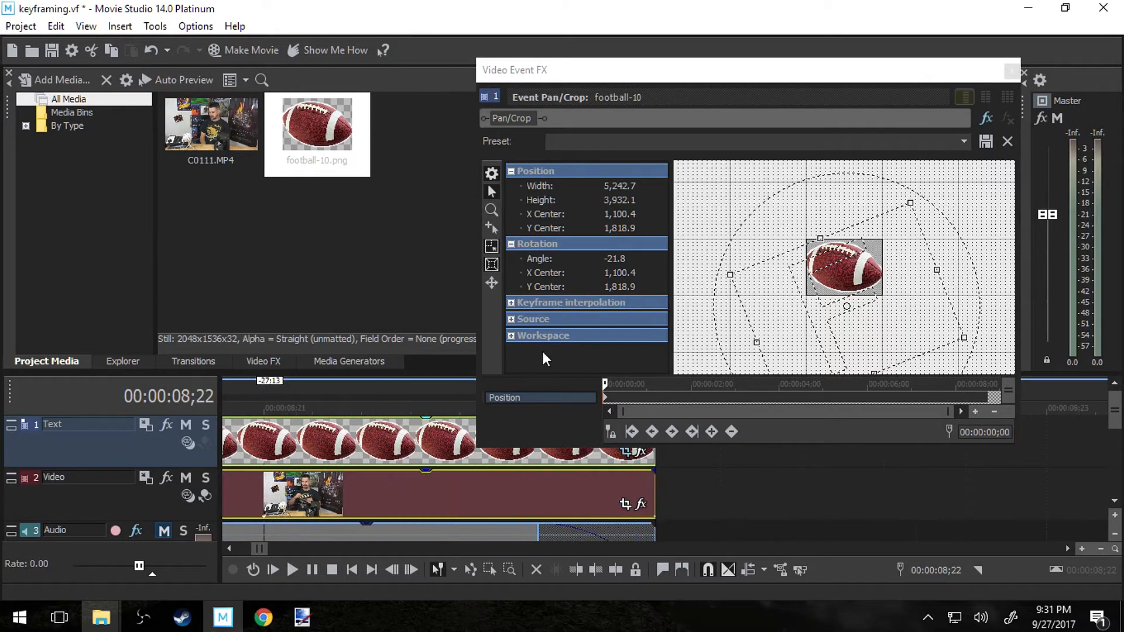
Move the Video Event FX window off the video preview and check the clip's final frames around 00:00:08;20.
{"action": "left_click_drag", "start_coordinate": [667, 74], "coordinate": [279, 38]}
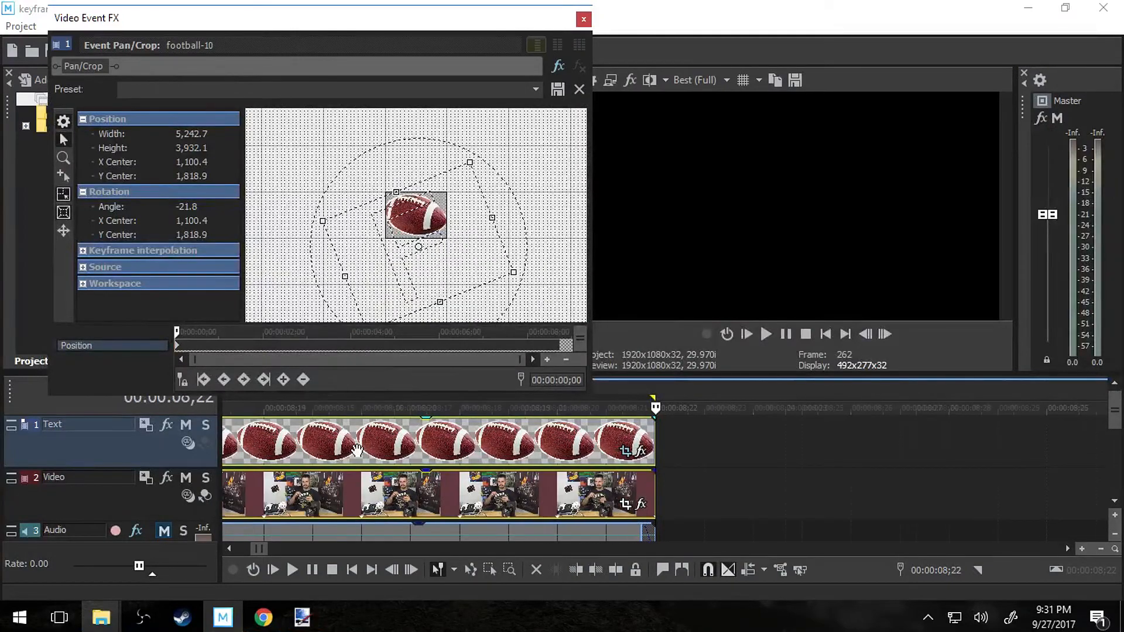
{"action": "left_click", "coordinate": [746, 458]}
{"action": "left_click", "coordinate": [549, 459]}
{"action": "scroll", "coordinate": [539, 457], "scroll_direction": "down", "scroll_amount": 10}
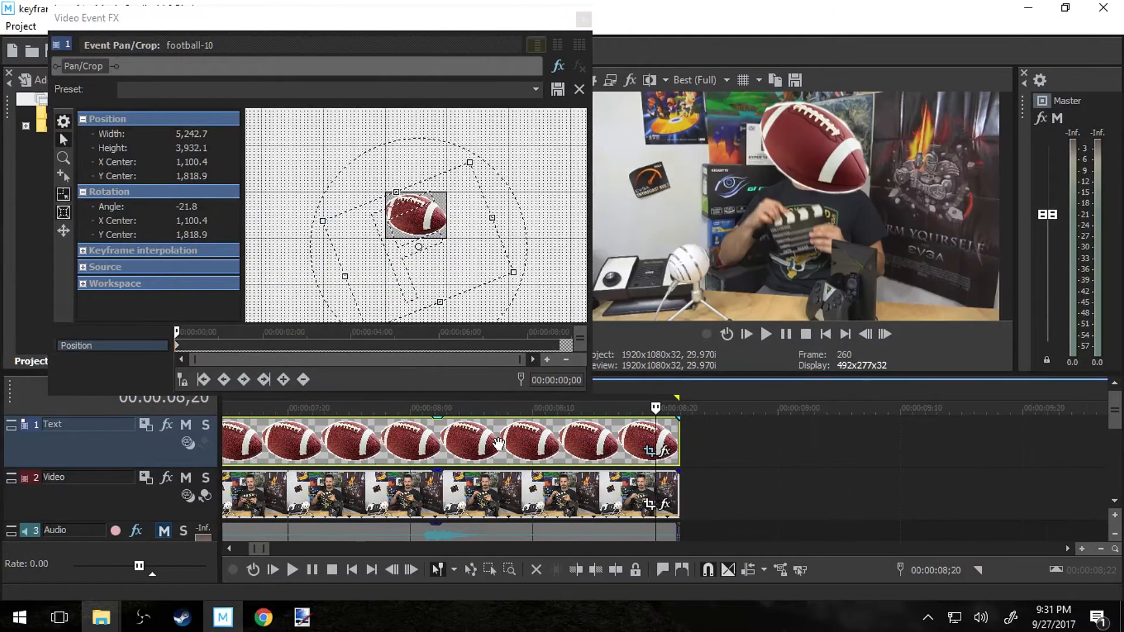
{"action": "scroll", "coordinate": [430, 456], "scroll_direction": "down", "scroll_amount": 3}
Play the clip's opening twice from 00:00:00;00, pausing at 00:00:01;08 to check the football against the man's head.
{"action": "left_click", "coordinate": [230, 433]}
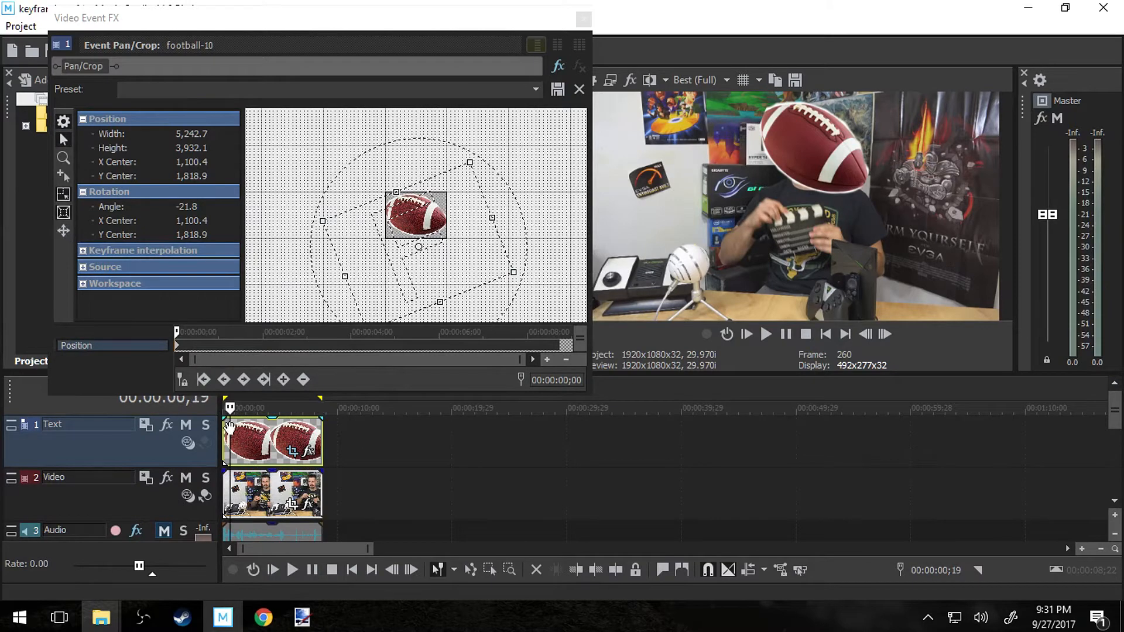
{"action": "scroll", "coordinate": [253, 435], "scroll_direction": "up", "scroll_amount": 5}
{"action": "left_click", "coordinate": [239, 433]}
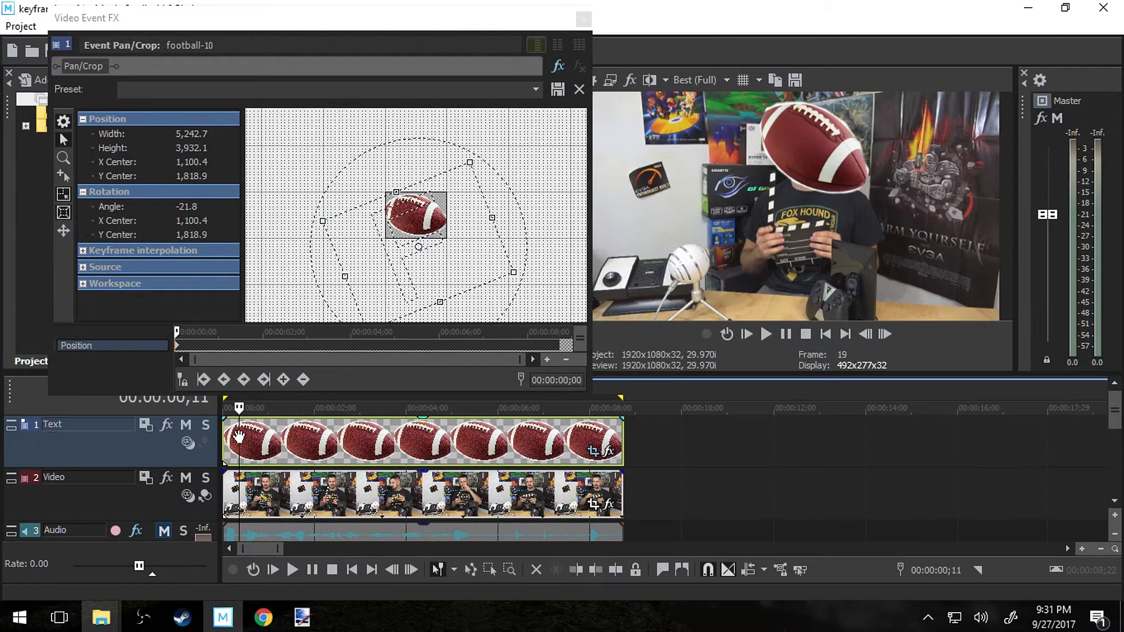
{"action": "left_click", "coordinate": [230, 427]}
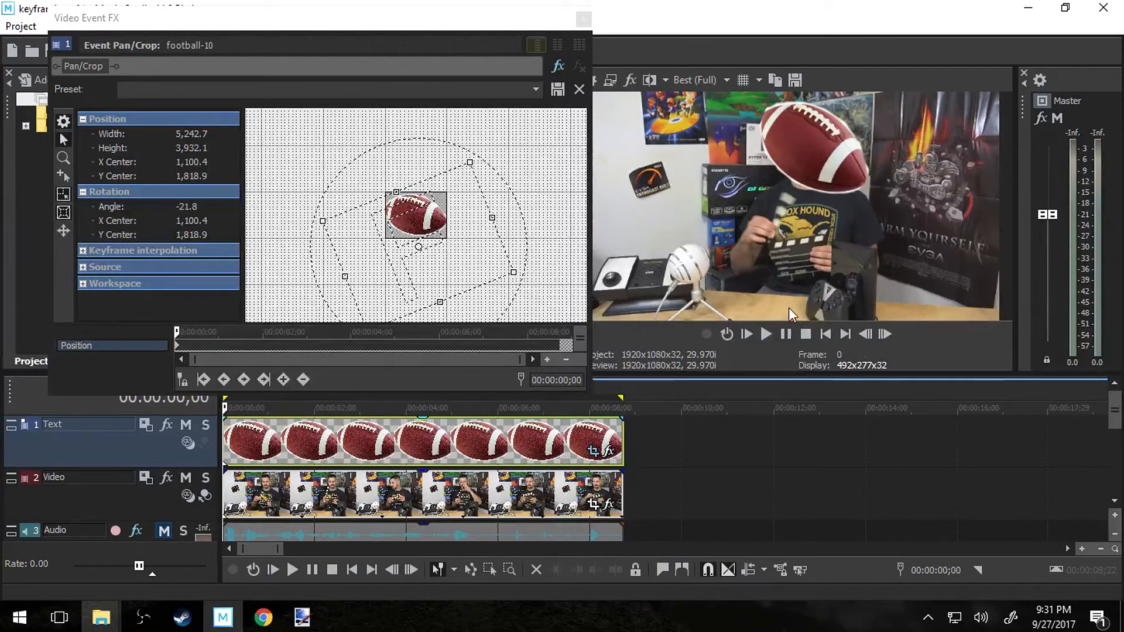
{"action": "left_click", "coordinate": [767, 334]}
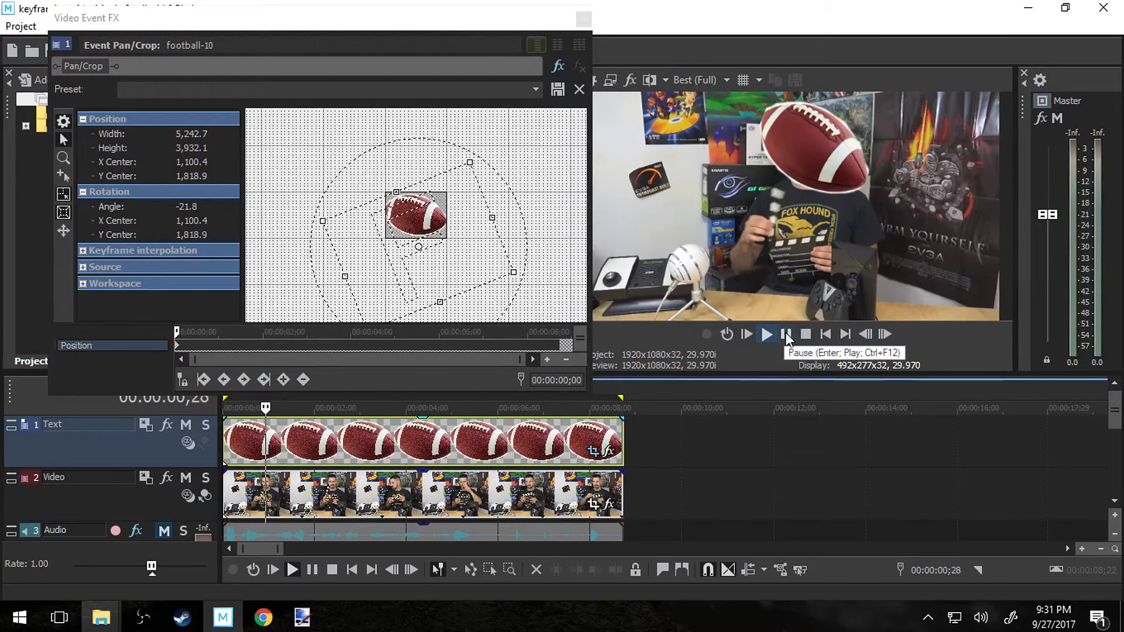
{"action": "left_click", "coordinate": [785, 334]}
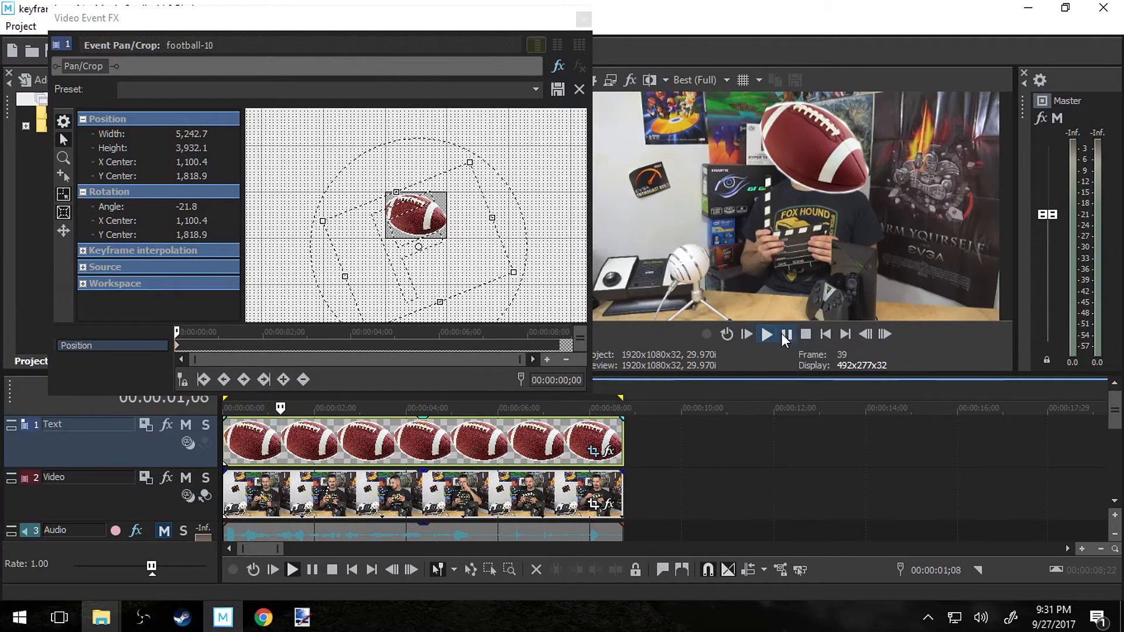
{"action": "left_click", "coordinate": [226, 426]}
{"action": "left_click", "coordinate": [765, 335]}
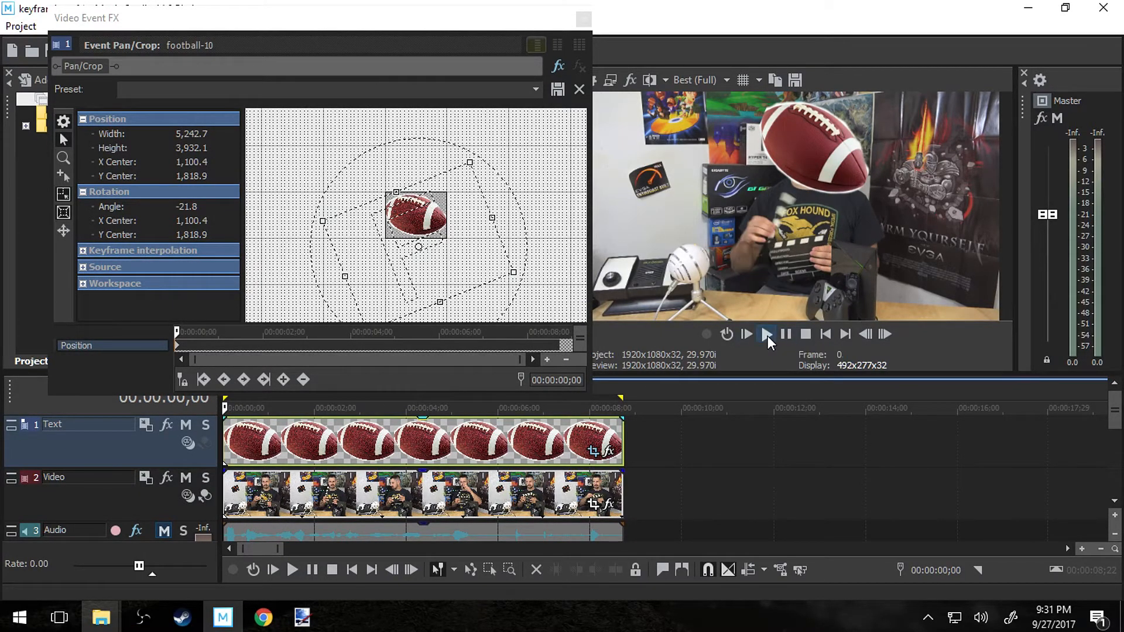
{"action": "left_click", "coordinate": [786, 335]}
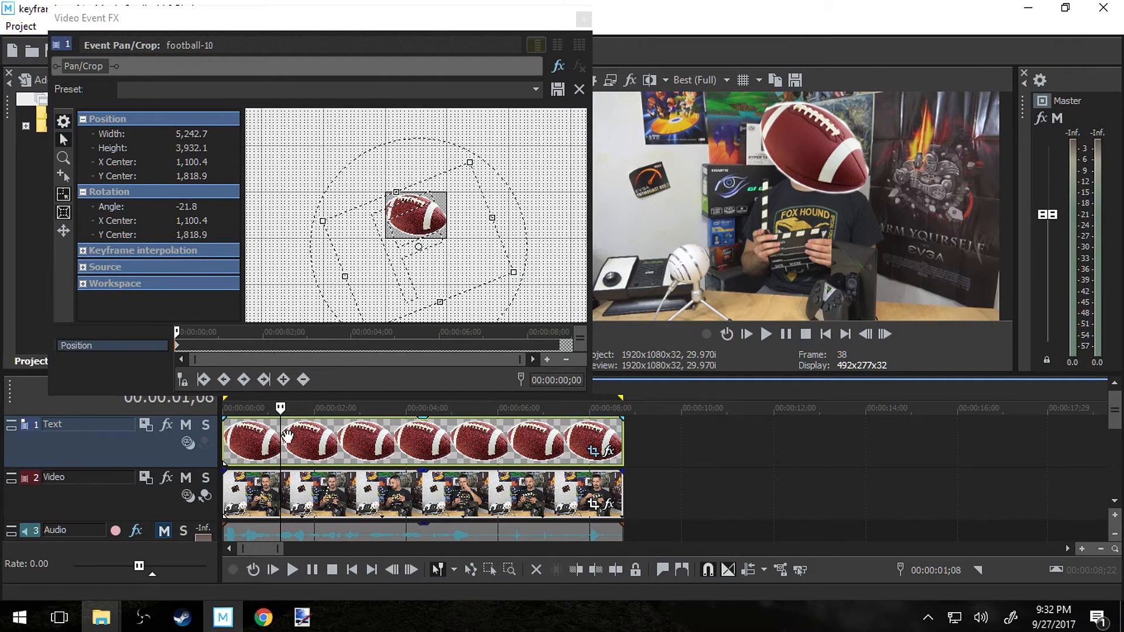
Create a pan/crop keyframe for the football at 00:00:01;07 by shifting its crop frame slightly.
{"action": "scroll", "coordinate": [281, 433], "scroll_direction": "up", "scroll_amount": 3}
{"action": "scroll", "coordinate": [501, 426], "scroll_direction": "up", "scroll_amount": 3}
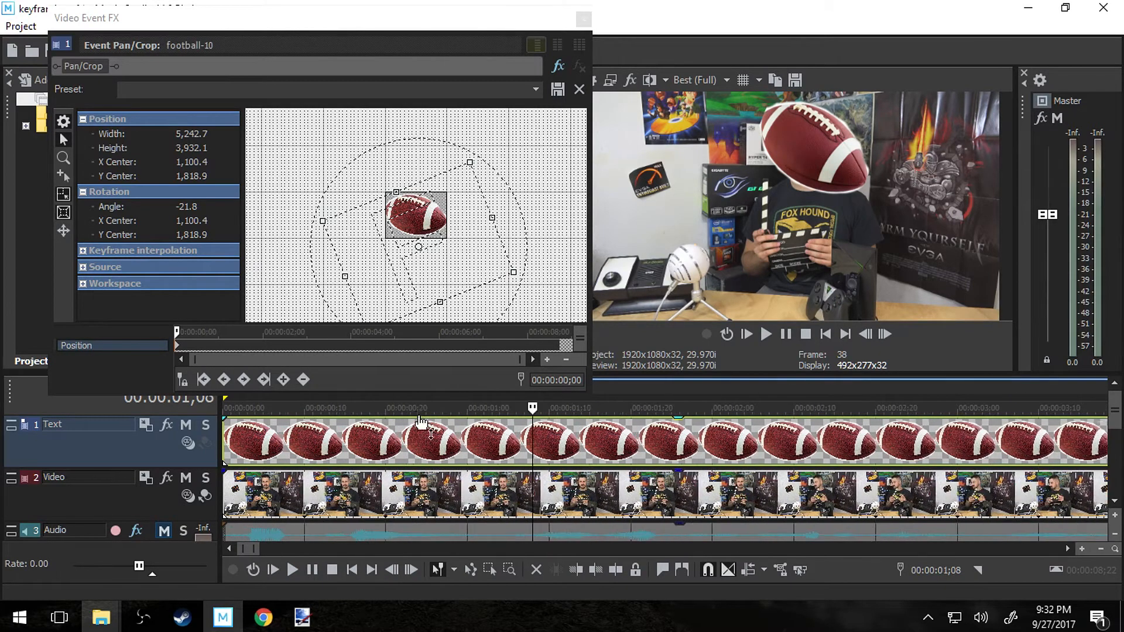
{"action": "scroll", "coordinate": [527, 416], "scroll_direction": "up", "scroll_amount": 2}
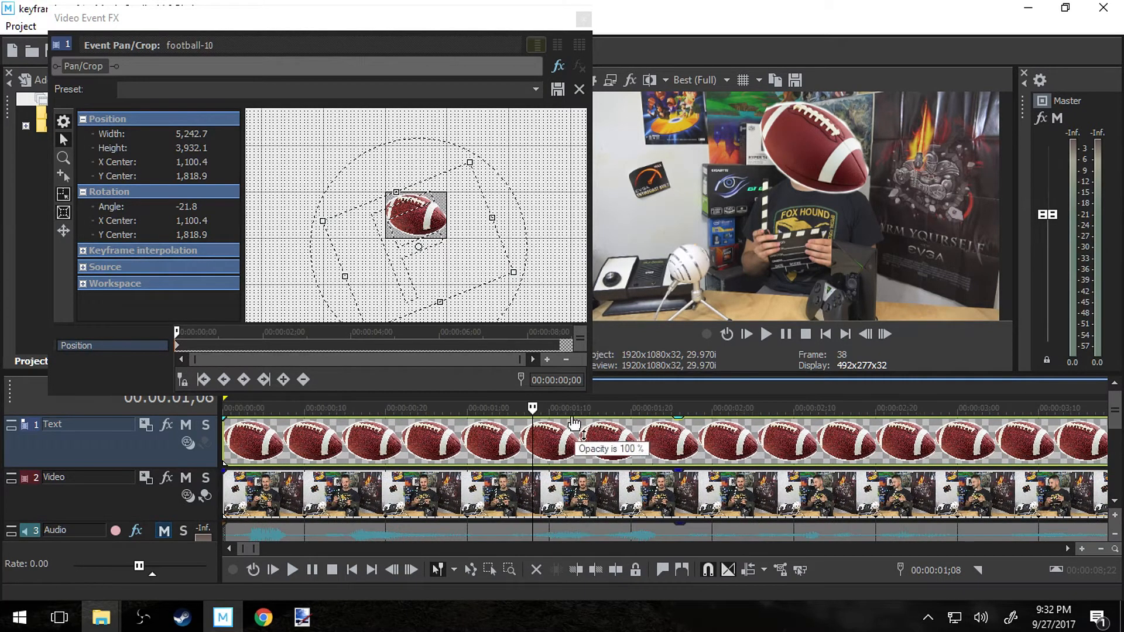
{"action": "scroll", "coordinate": [527, 415], "scroll_direction": "up", "scroll_amount": 4}
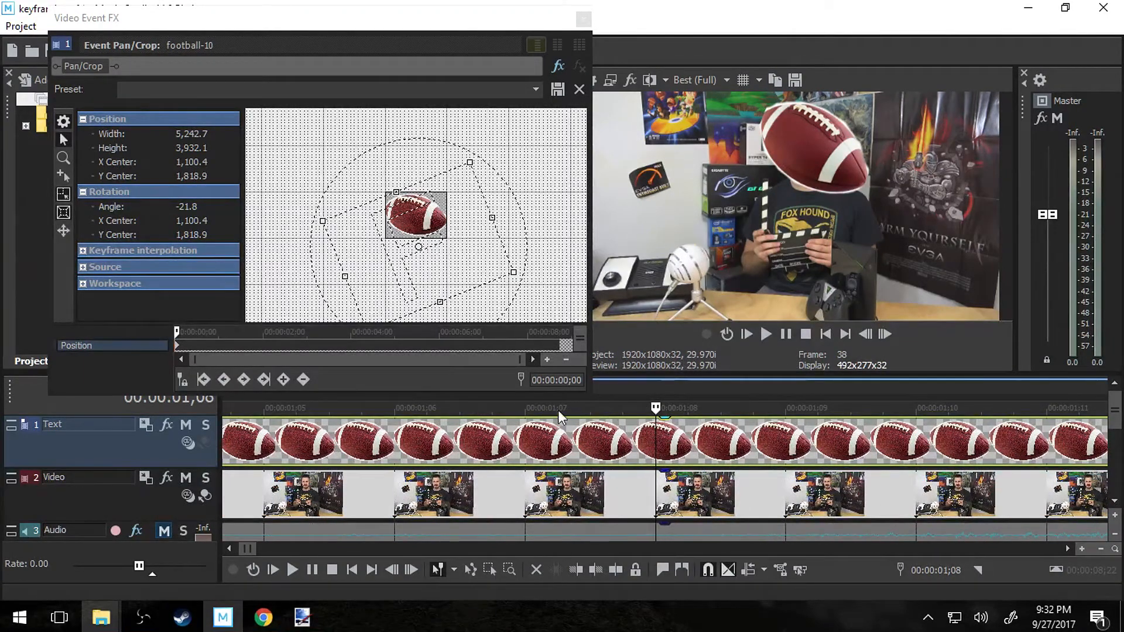
{"action": "left_click", "coordinate": [568, 379]}
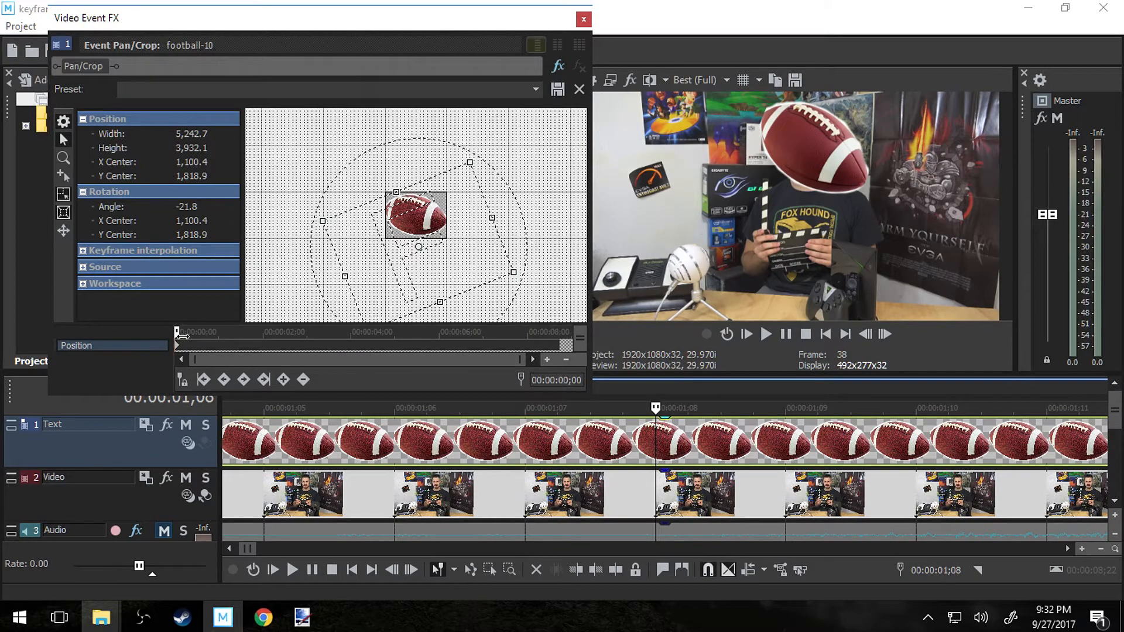
{"action": "left_click_drag", "start_coordinate": [184, 331], "coordinate": [225, 333]}
{"action": "left_click_drag", "start_coordinate": [413, 230], "coordinate": [414, 231]}
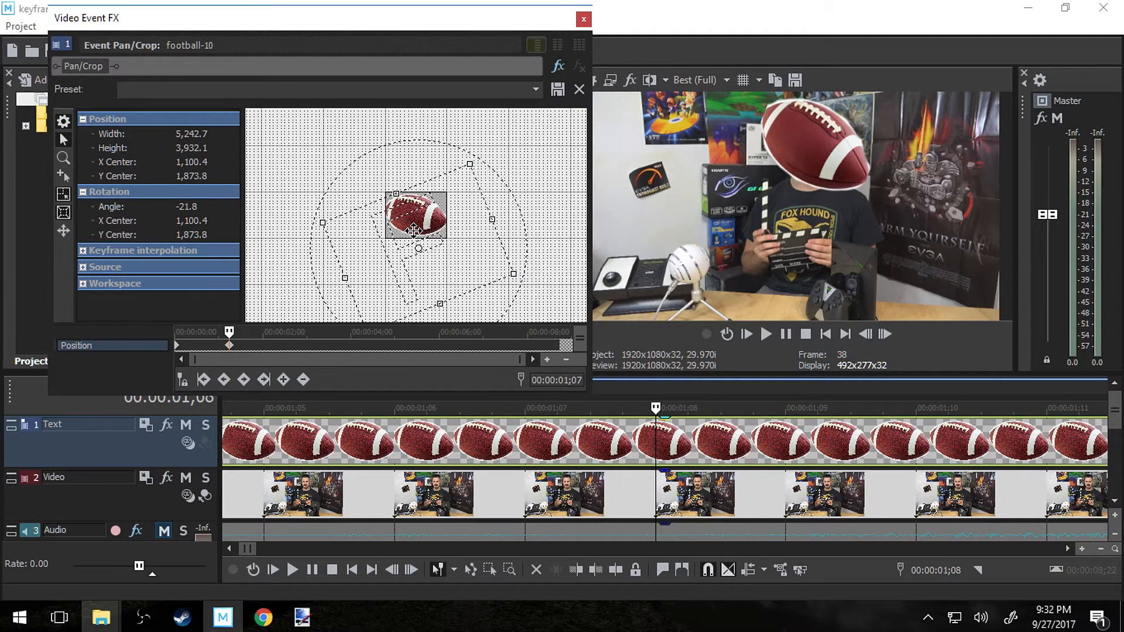
Nudge the football's crop frame vertically at the 00:00:01;07 keyframe to a Y Center of 1,764.1.
{"action": "key", "text": "Up"}
{"action": "key", "text": "Up"}
{"action": "key", "text": "Up"}
{"action": "key", "text": "Up"}
{"action": "key", "text": "Up"}
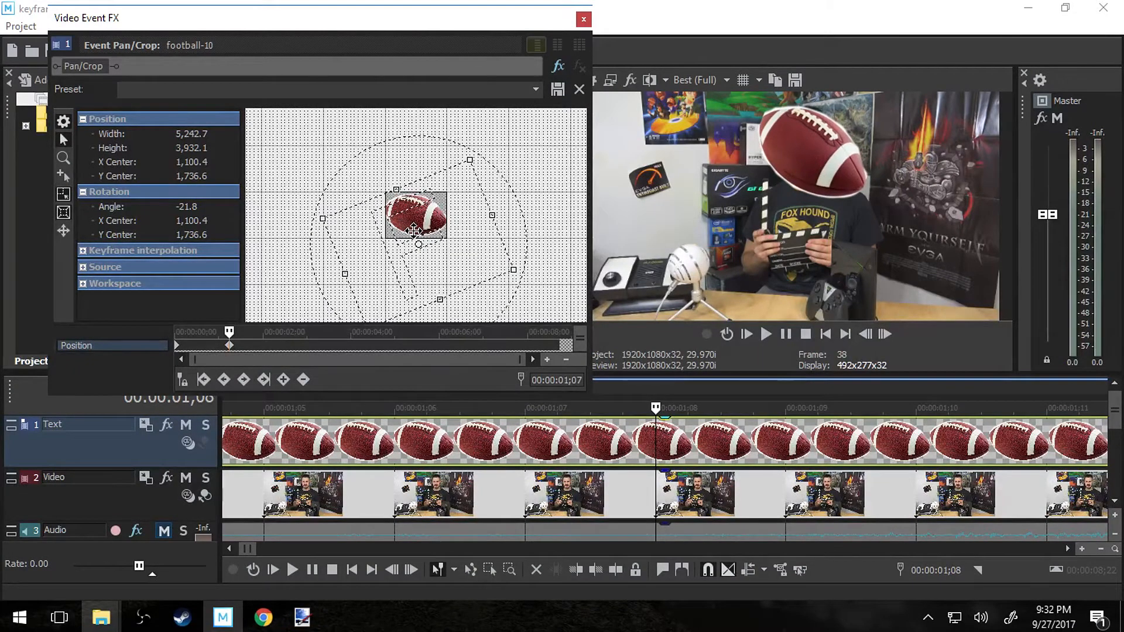
{"action": "key", "text": "Down"}
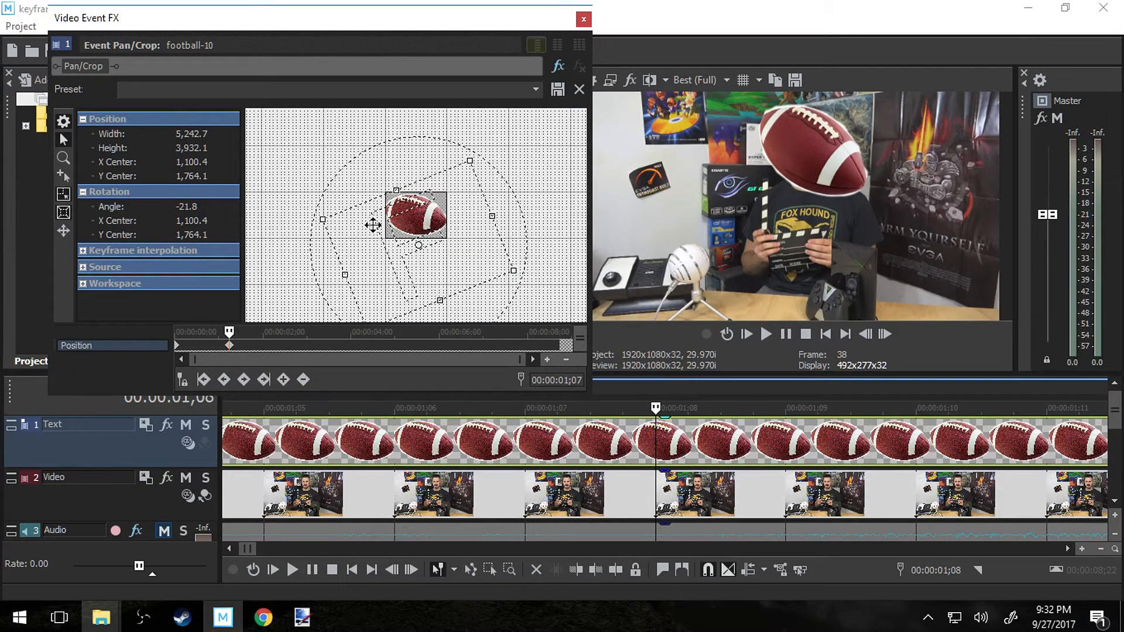
Play the clip onward from 00:00:01;08, replay it from 00:00:01;20 and pause at 00:00:03;26 to check the football against the head.
{"action": "left_click", "coordinate": [660, 433]}
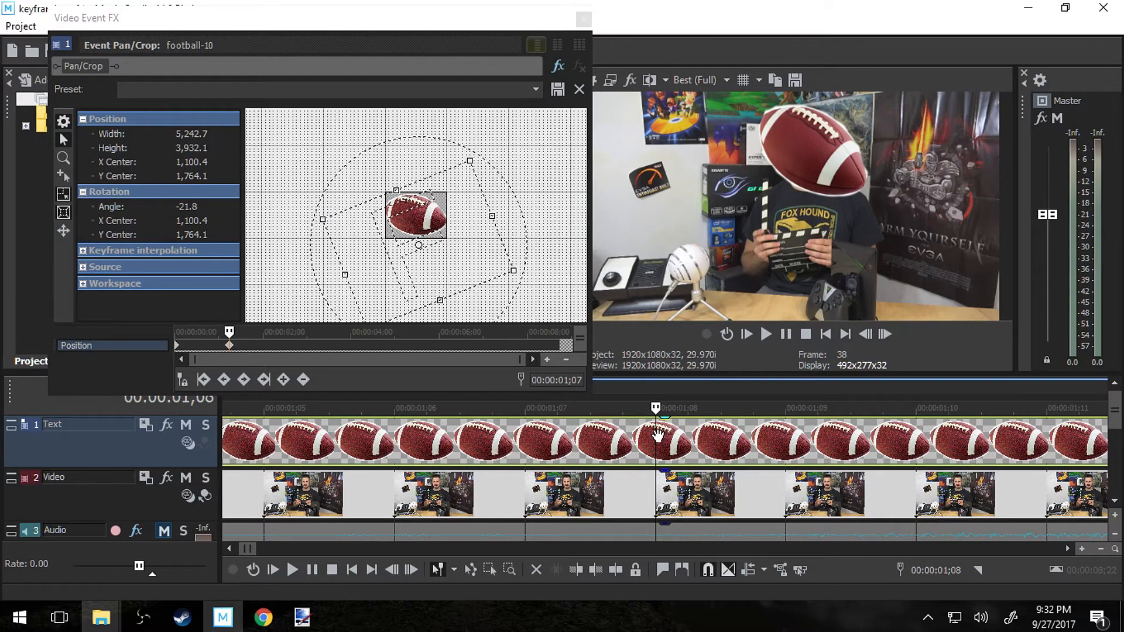
{"action": "scroll", "coordinate": [657, 436], "scroll_direction": "down", "scroll_amount": 4}
{"action": "scroll", "coordinate": [655, 439], "scroll_direction": "down", "scroll_amount": 2}
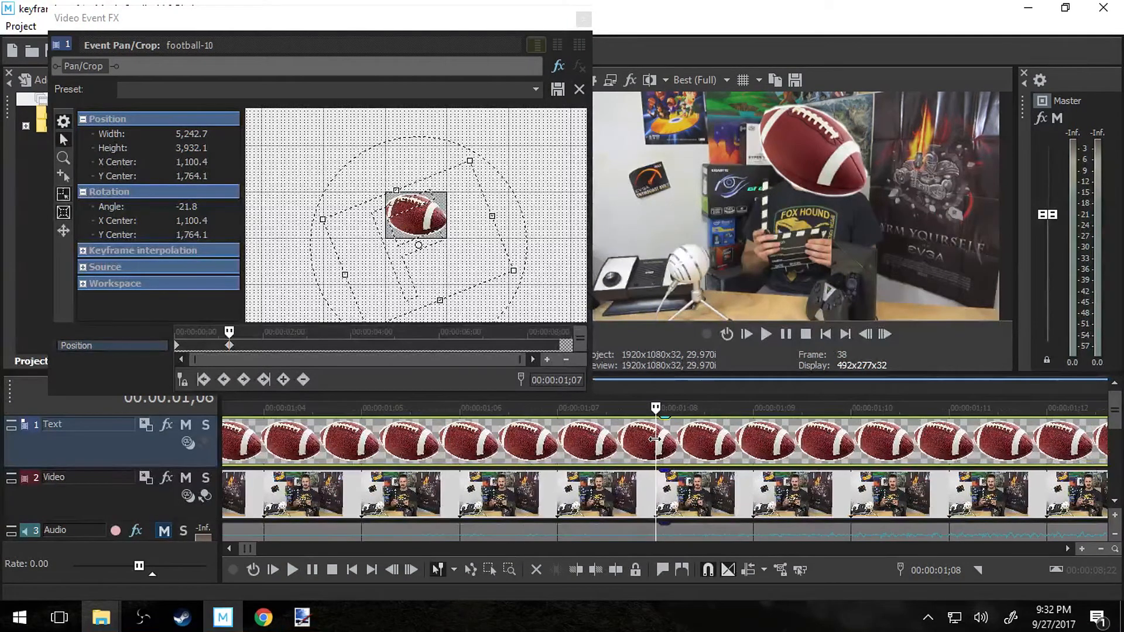
{"action": "left_click", "coordinate": [767, 334]}
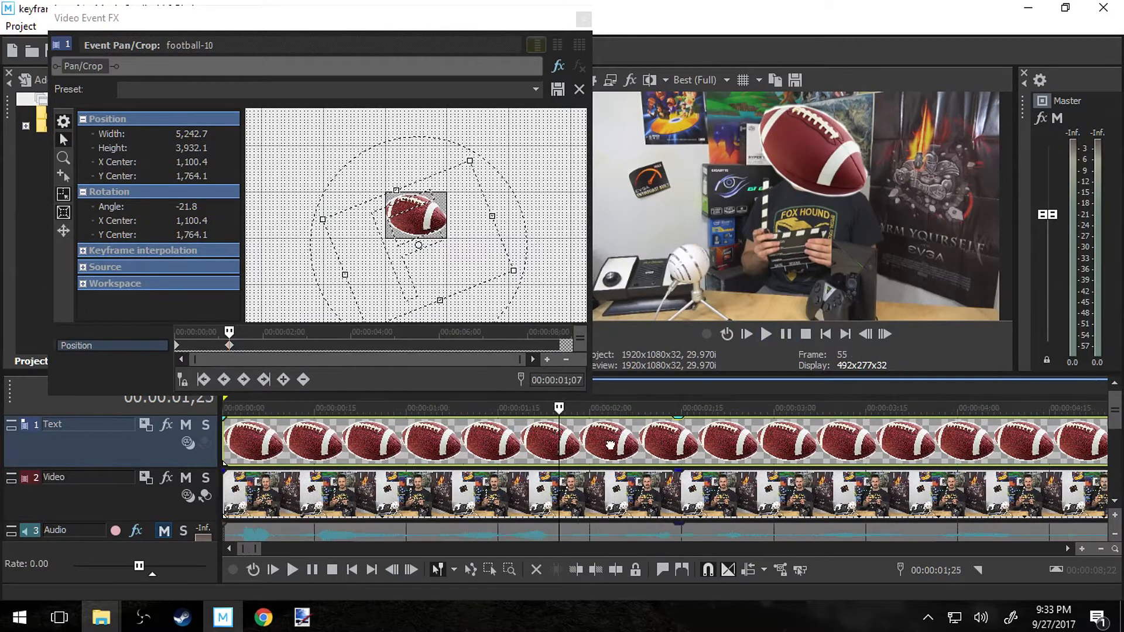
{"action": "key", "text": "Return"}
{"action": "scroll", "coordinate": [579, 445], "scroll_direction": "down", "scroll_amount": 6}
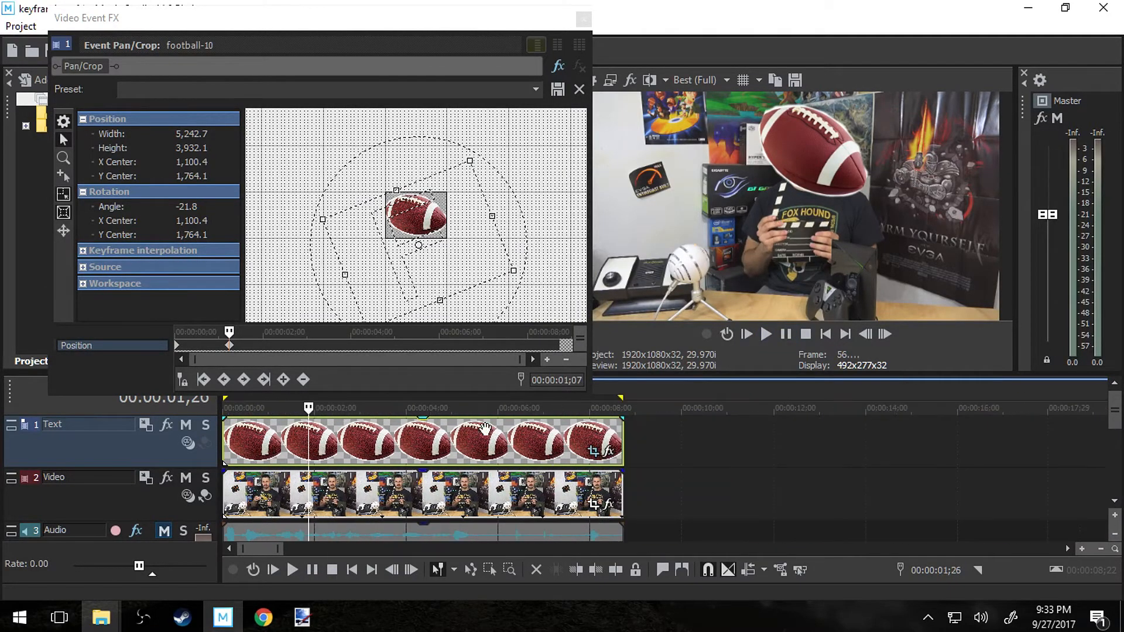
{"action": "left_click", "coordinate": [766, 334]}
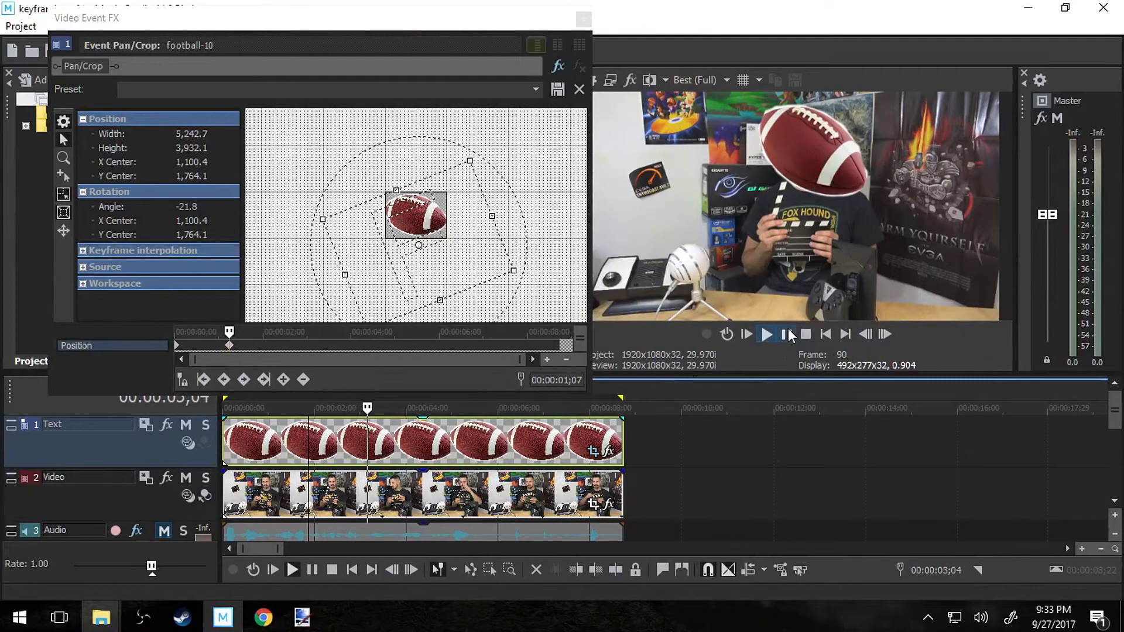
{"action": "key", "text": "space"}
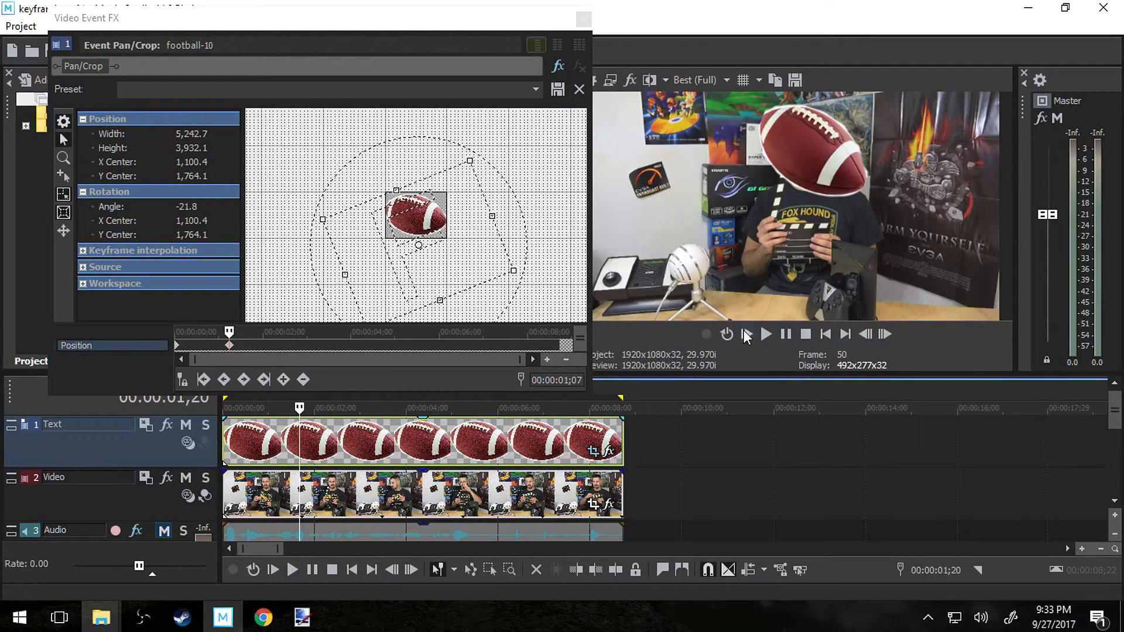
{"action": "left_click", "coordinate": [767, 334]}
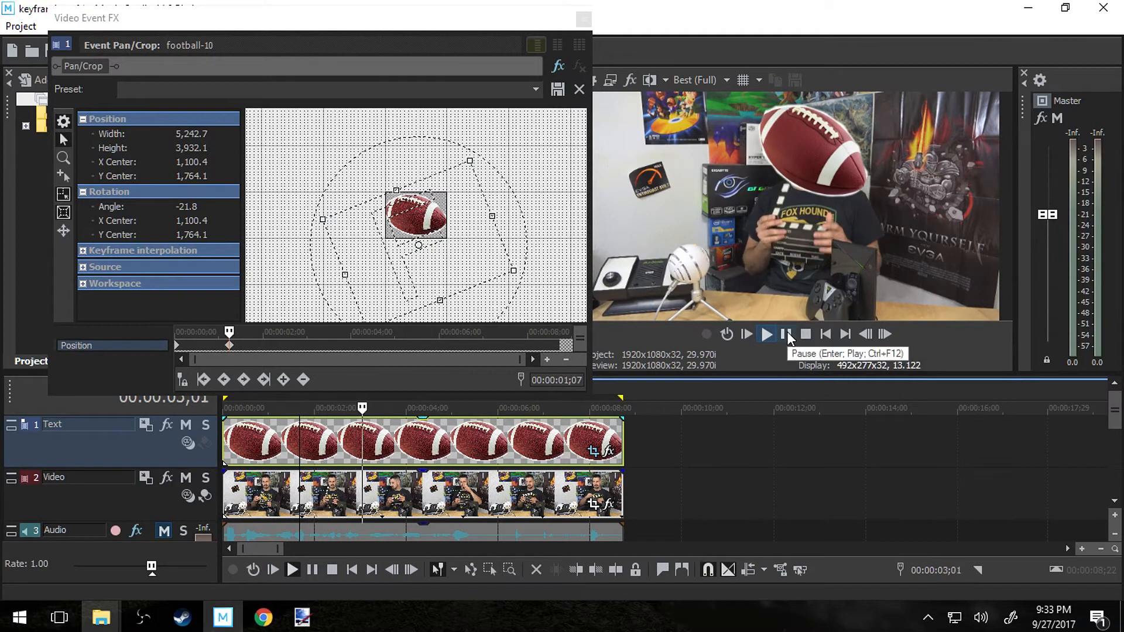
{"action": "left_click", "coordinate": [785, 335]}
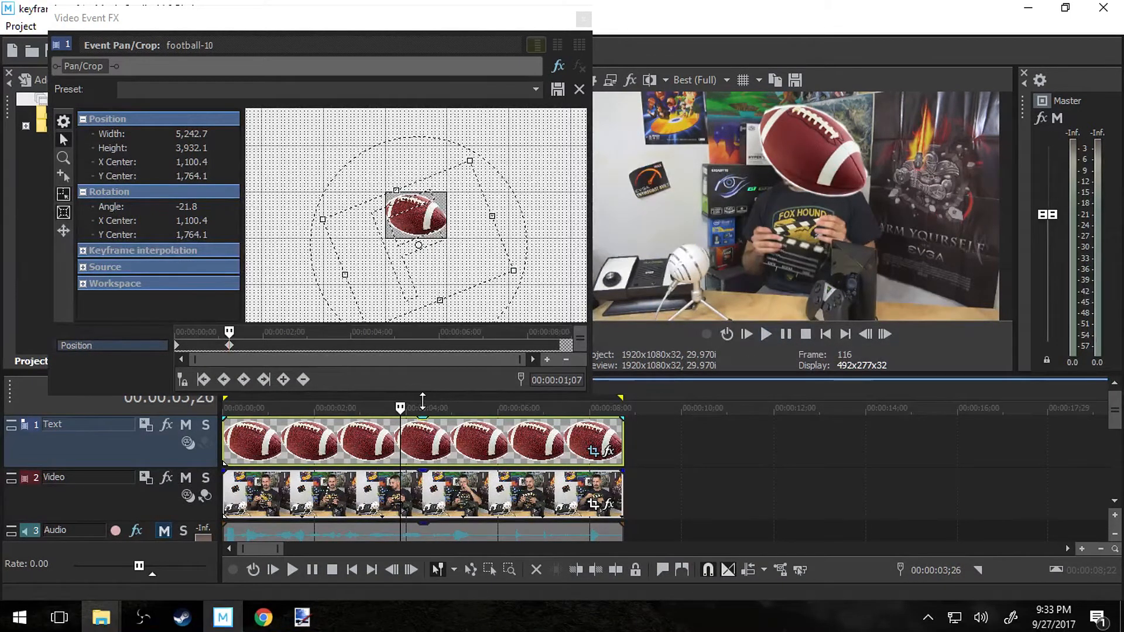
Step back frame by frame from 00:00:03;26 to 00:00:03;16 to examine the head's position behind the football.
{"action": "key", "text": "Left"}
{"action": "key", "text": "Left"}
{"action": "key", "text": "Left"}
{"action": "key", "text": "Left"}
{"action": "key", "text": "Left"}
{"action": "key", "text": "Left"}
{"action": "key", "text": "Left"}
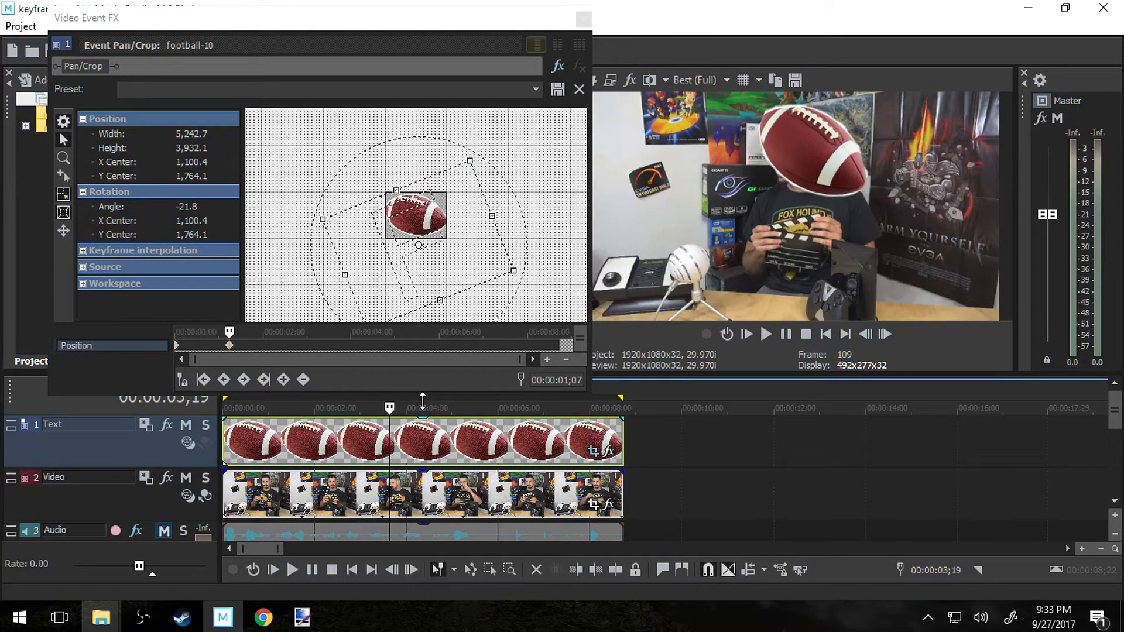
{"action": "key", "text": "Left"}
{"action": "key", "text": "Left"}
{"action": "key", "text": "Left"}
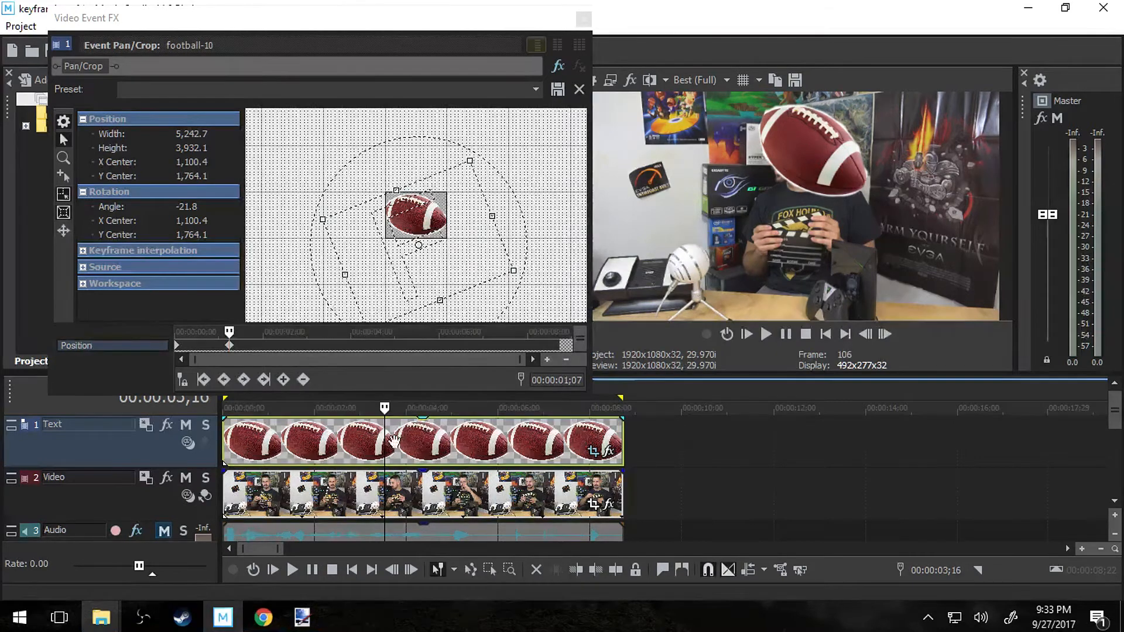
Create another football pan/crop keyframe at 00:00:03;15 by shifting its crop frame slightly.
{"action": "scroll", "coordinate": [384, 424], "scroll_direction": "up", "scroll_amount": 10}
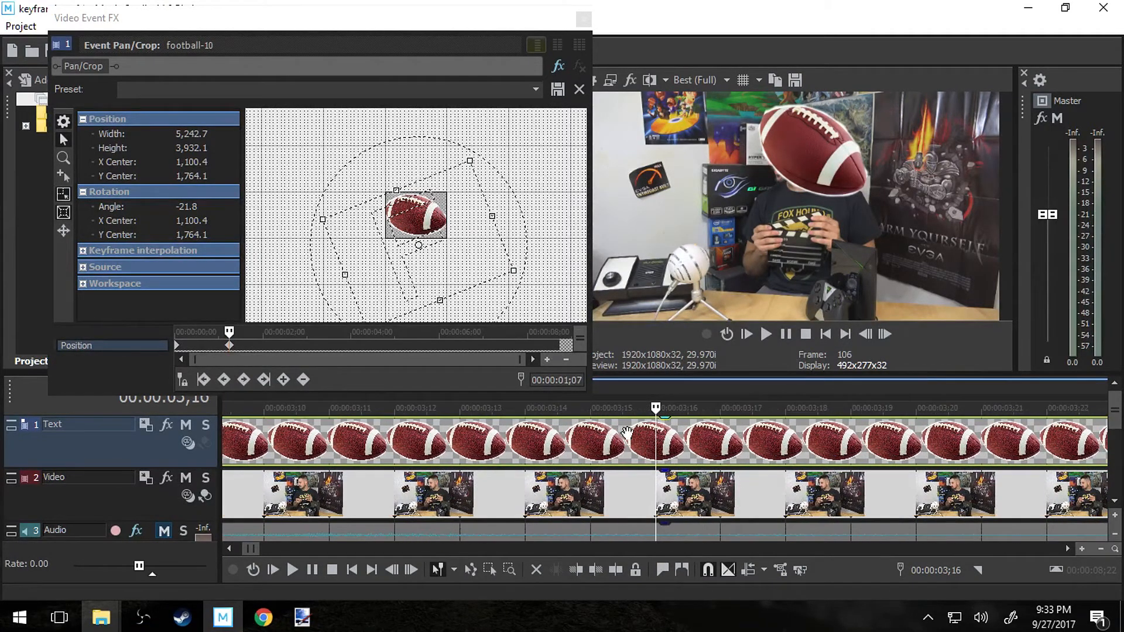
{"action": "scroll", "coordinate": [631, 424], "scroll_direction": "up", "scroll_amount": 3}
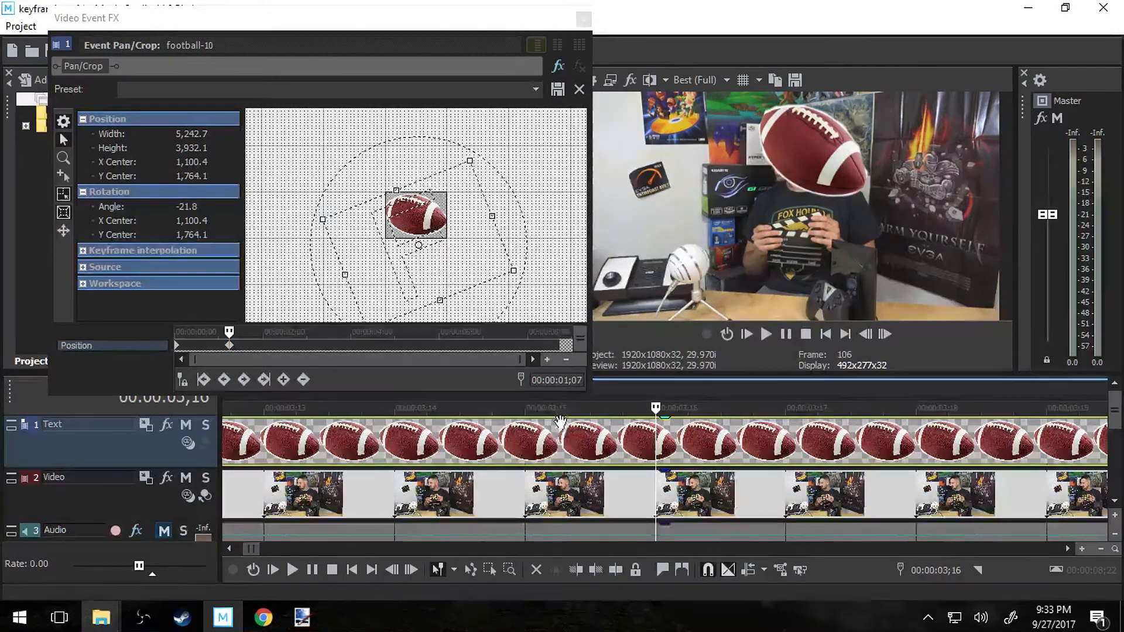
{"action": "scroll", "coordinate": [562, 426], "scroll_direction": "down", "scroll_amount": 1}
{"action": "scroll", "coordinate": [563, 425], "scroll_direction": "down", "scroll_amount": 3}
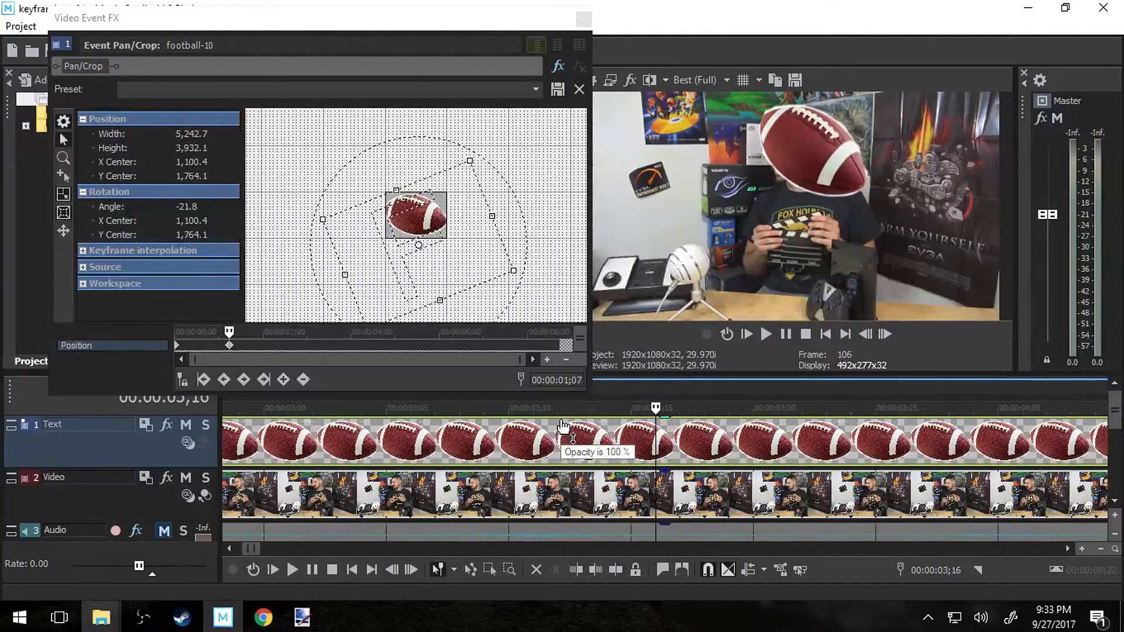
{"action": "left_click", "coordinate": [232, 332]}
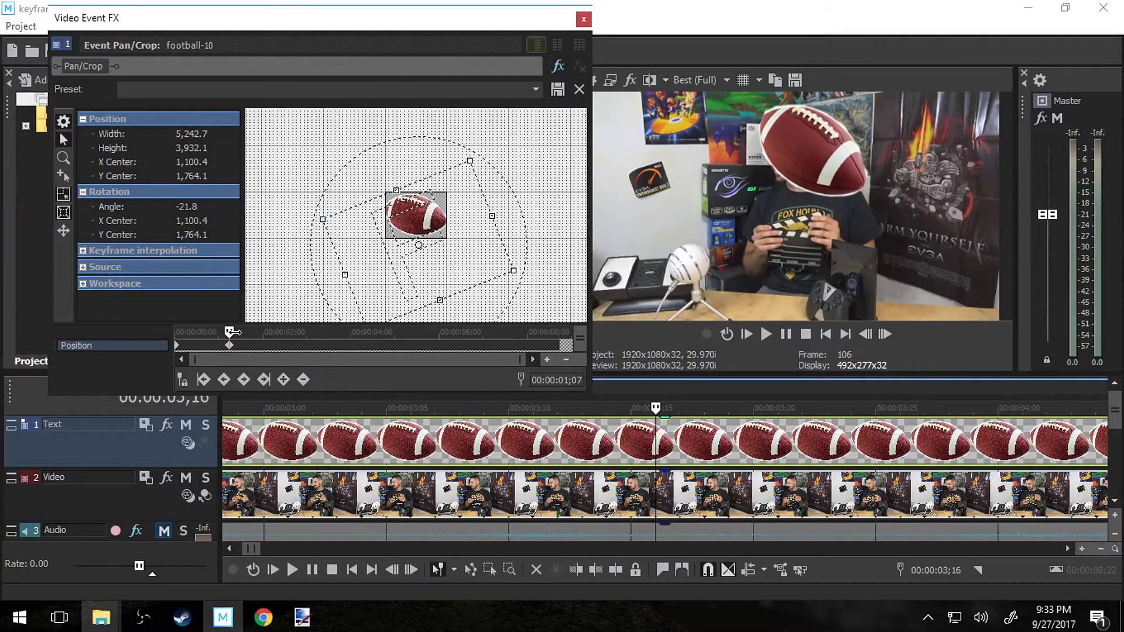
{"action": "left_click_drag", "start_coordinate": [276, 333], "coordinate": [324, 331]}
{"action": "left_click_drag", "start_coordinate": [413, 229], "coordinate": [412, 229]}
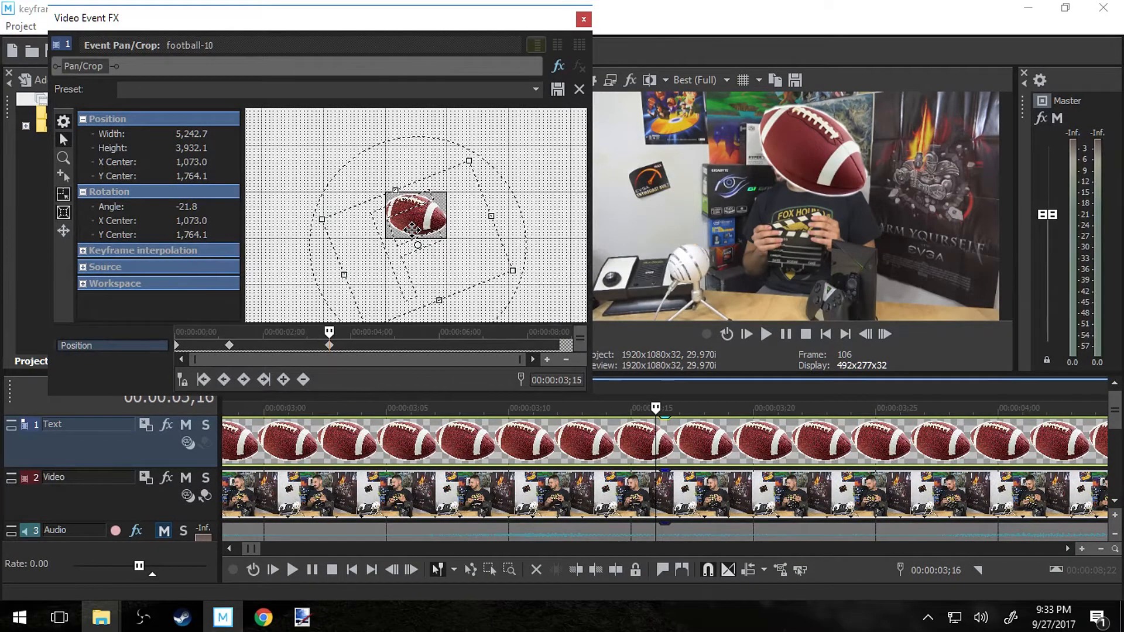
Nudge the football's crop frame at the 00:00:03;15 keyframe to X Center 1,265.0 and Y Center 1,654.3 so it covers the head.
{"action": "key", "text": "Right"}
{"action": "key", "text": "Right"}
{"action": "key", "text": "Right"}
{"action": "key", "text": "Right"}
{"action": "key", "text": "Right"}
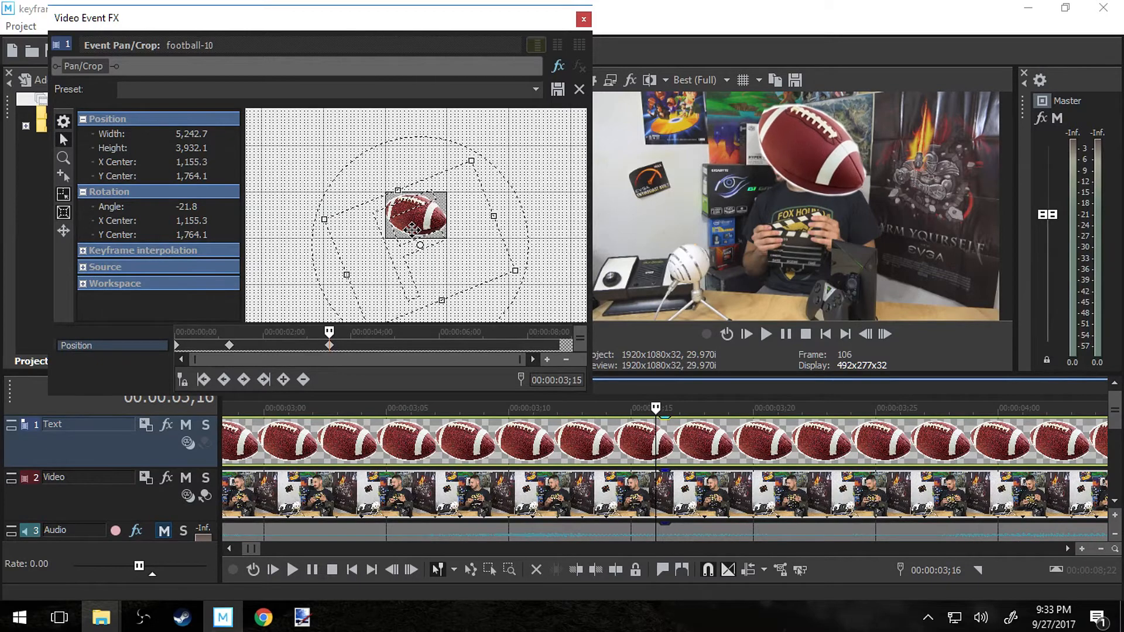
{"action": "key", "text": "Down"}
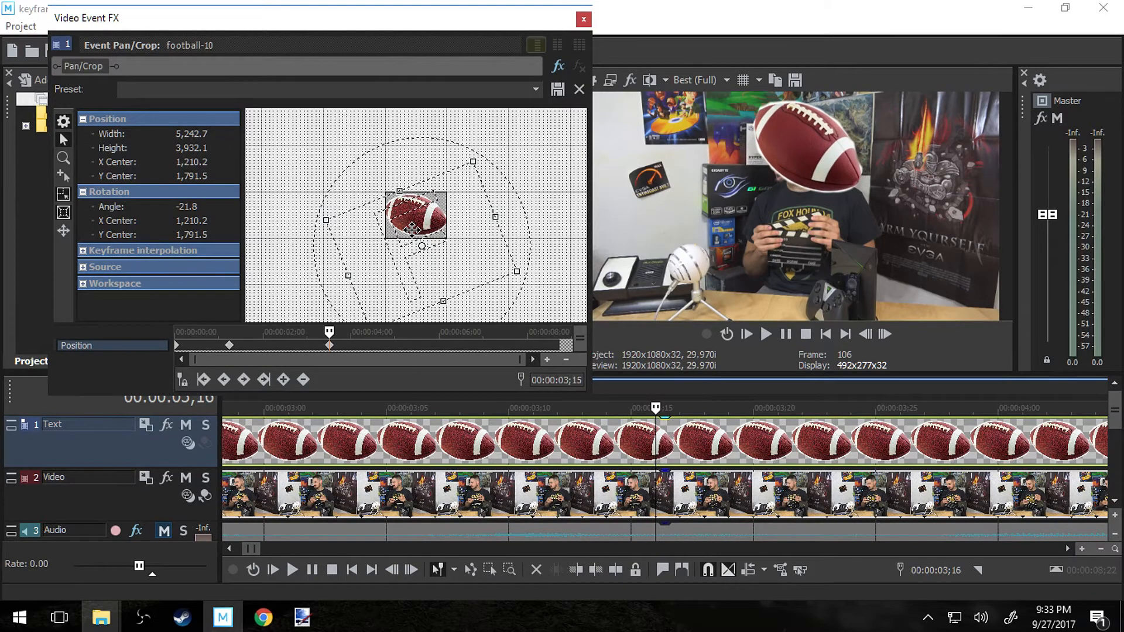
{"action": "key", "text": "Up"}
{"action": "key", "text": "Up"}
{"action": "key", "text": "Up"}
{"action": "key", "text": "Left"}
{"action": "key", "text": "Right"}
{"action": "key", "text": "Right"}
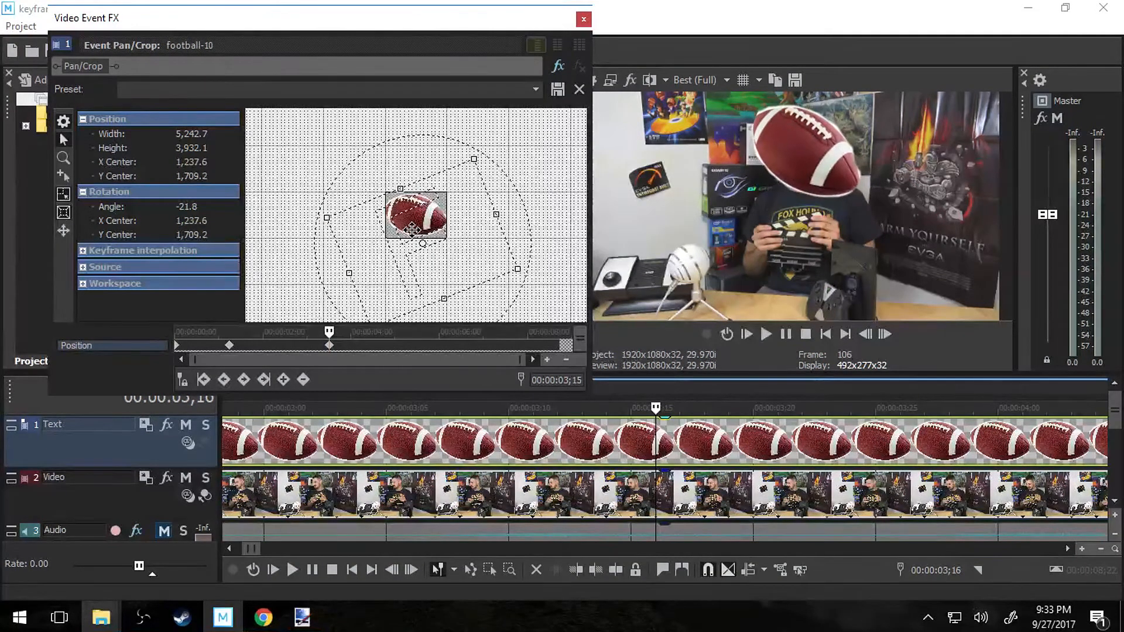
{"action": "key", "text": "Up"}
{"action": "key", "text": "Right"}
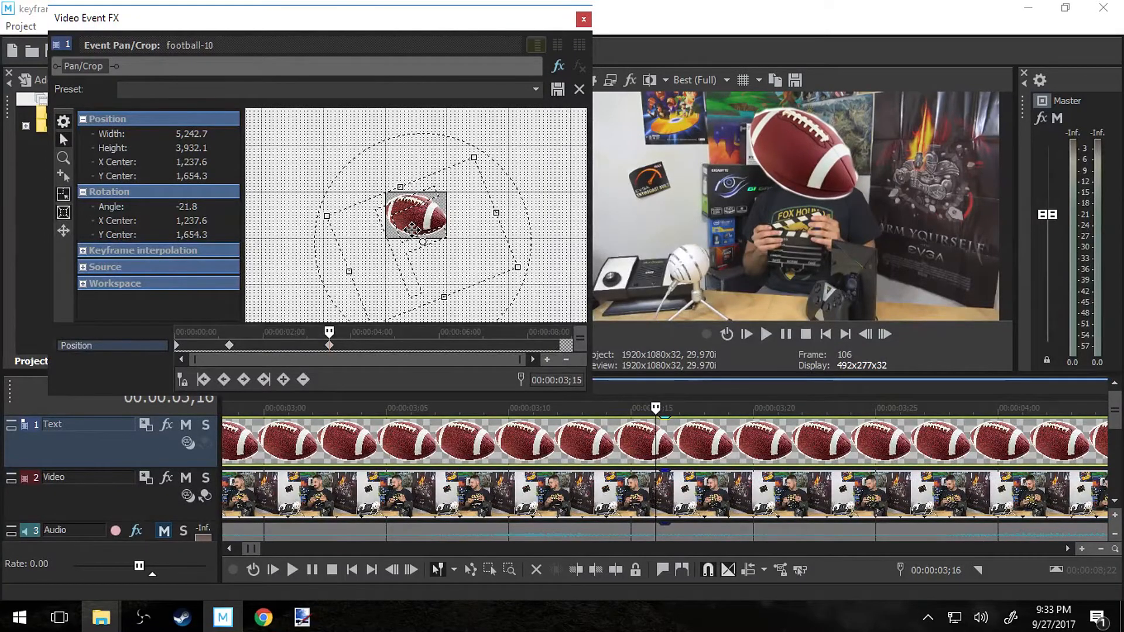
{"action": "key", "text": "Up"}
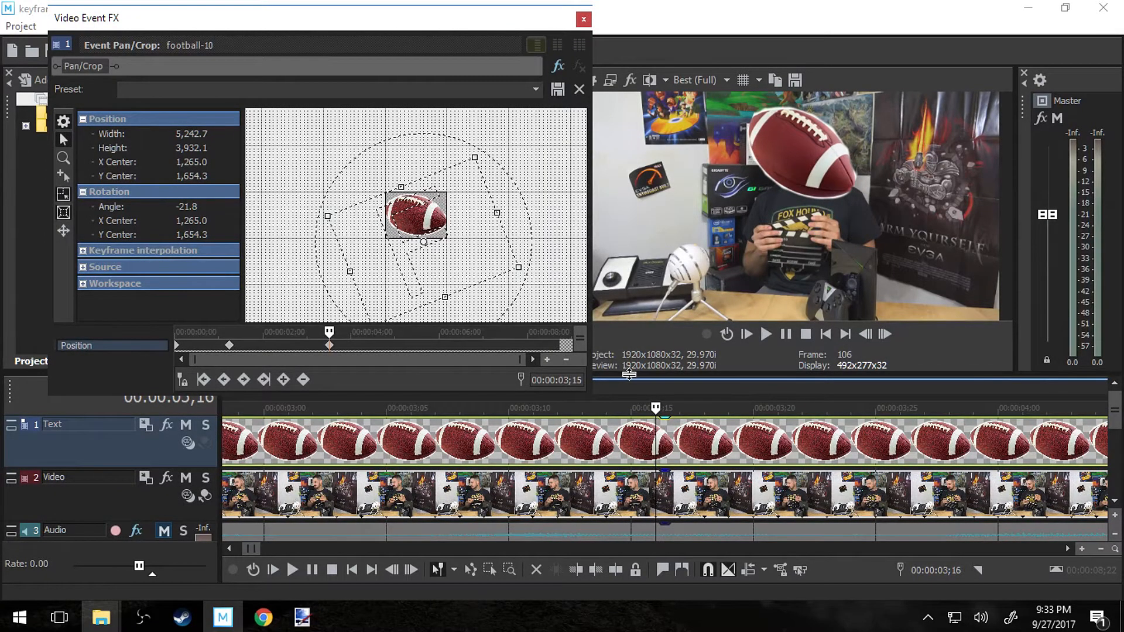
Play from 00:00:03;16 to 00:00:05;00, then replay from 00:00:03;25 to 00:00:06;08 to check the football against the head.
{"action": "scroll", "coordinate": [665, 439], "scroll_direction": "down", "scroll_amount": 10}
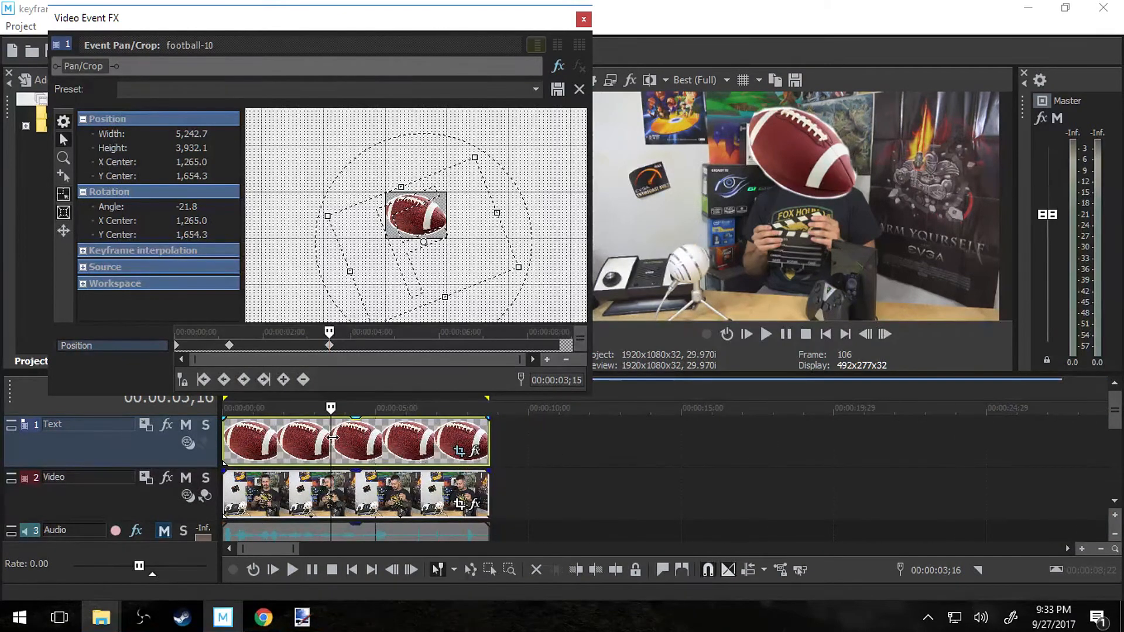
{"action": "left_click", "coordinate": [765, 334]}
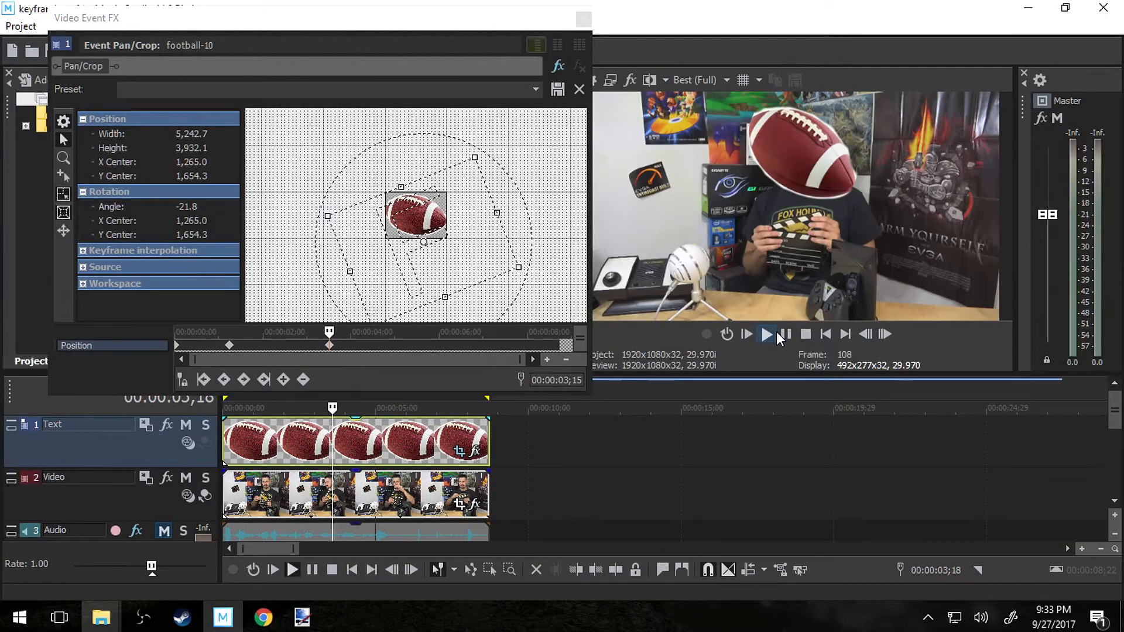
{"action": "left_click", "coordinate": [783, 333]}
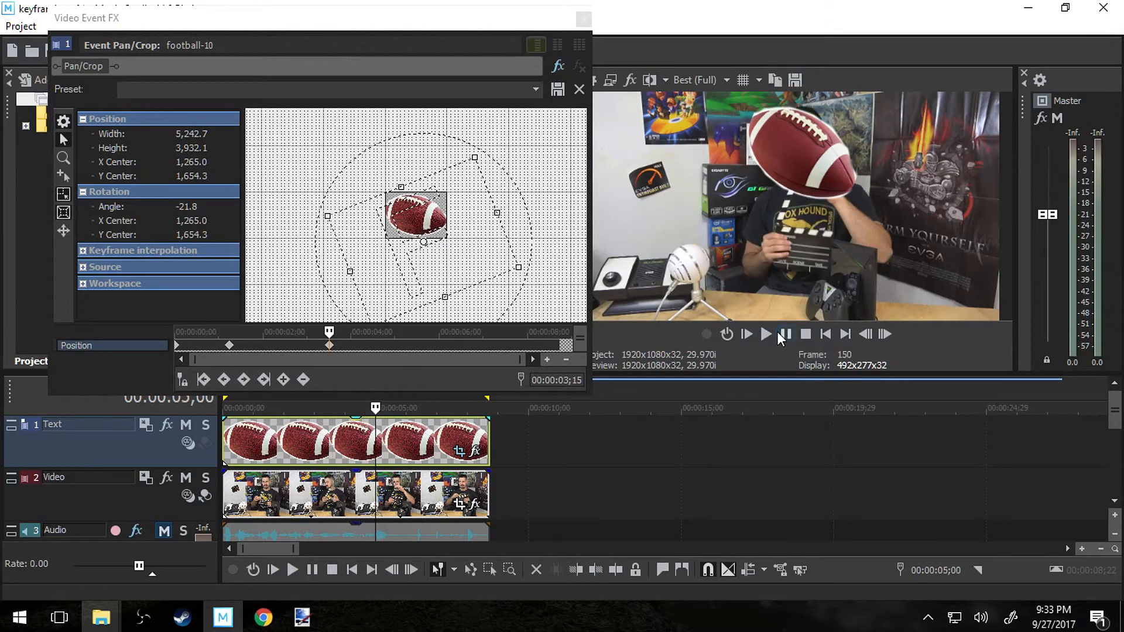
{"action": "left_click", "coordinate": [339, 436]}
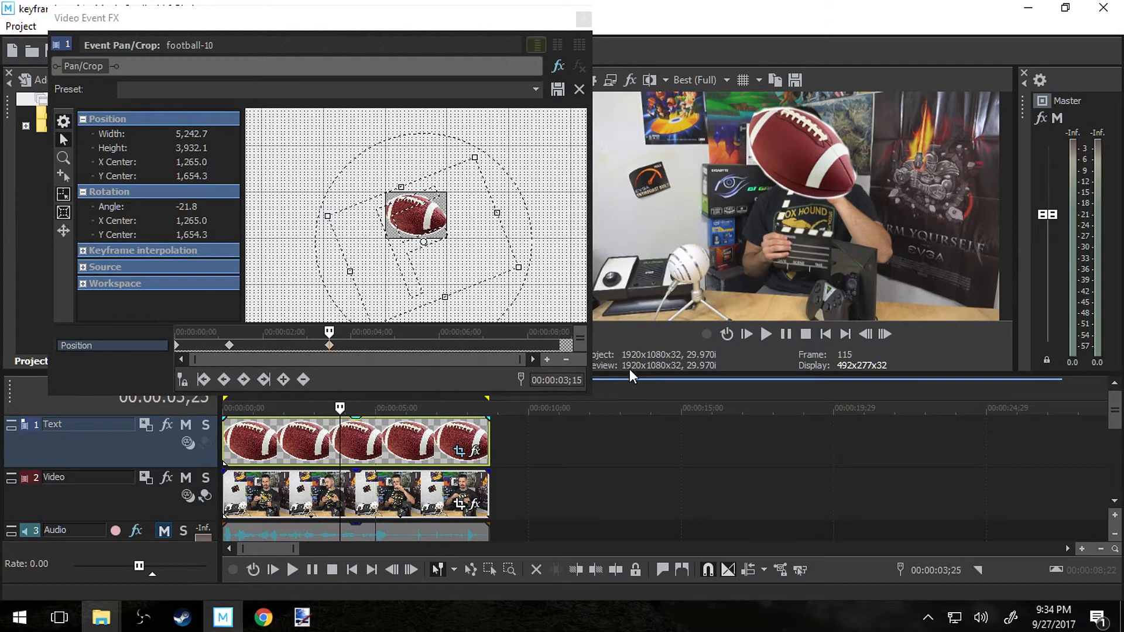
{"action": "left_click", "coordinate": [766, 333]}
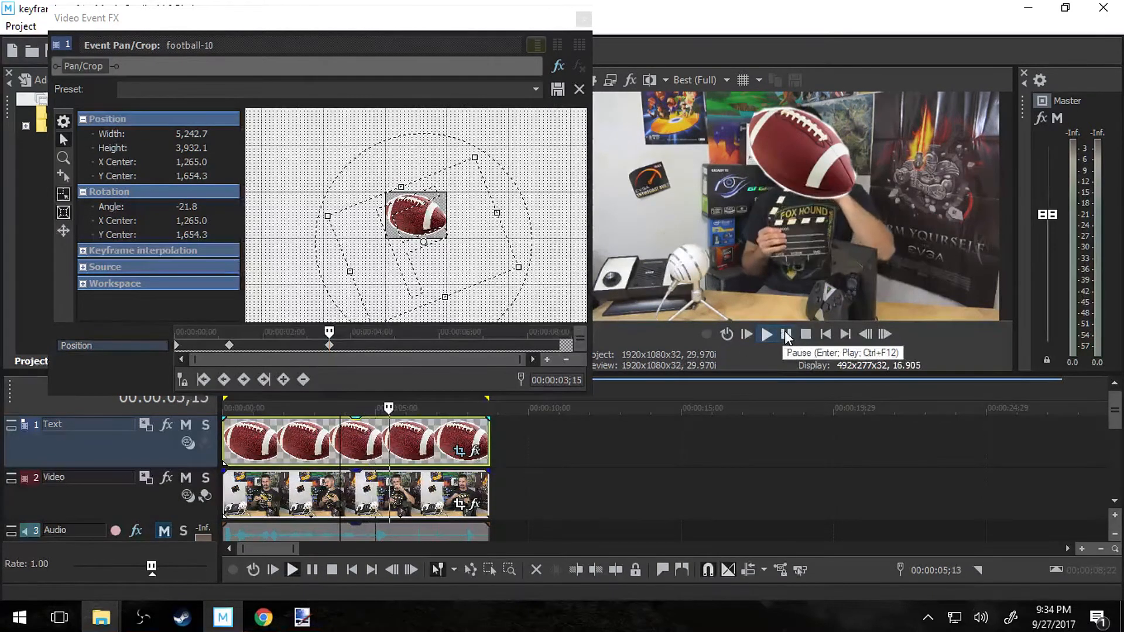
{"action": "left_click", "coordinate": [783, 332]}
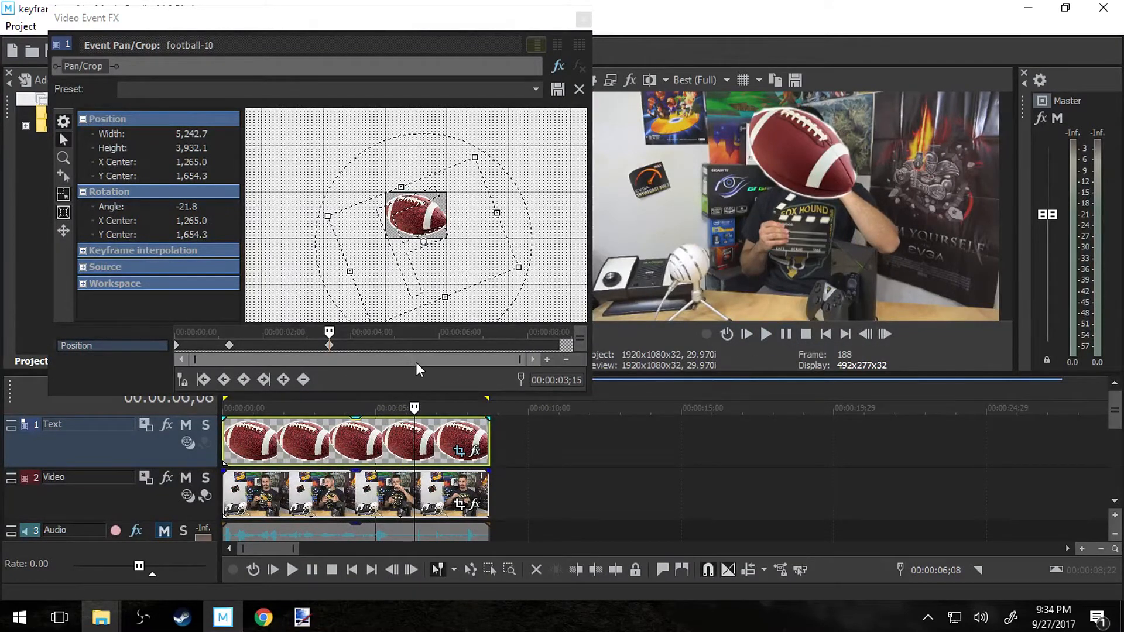
Move the project playhead to 00:00:05;01 and examine the football's position over the head at that frame.
{"action": "left_click_drag", "start_coordinate": [408, 407], "coordinate": [379, 406]}
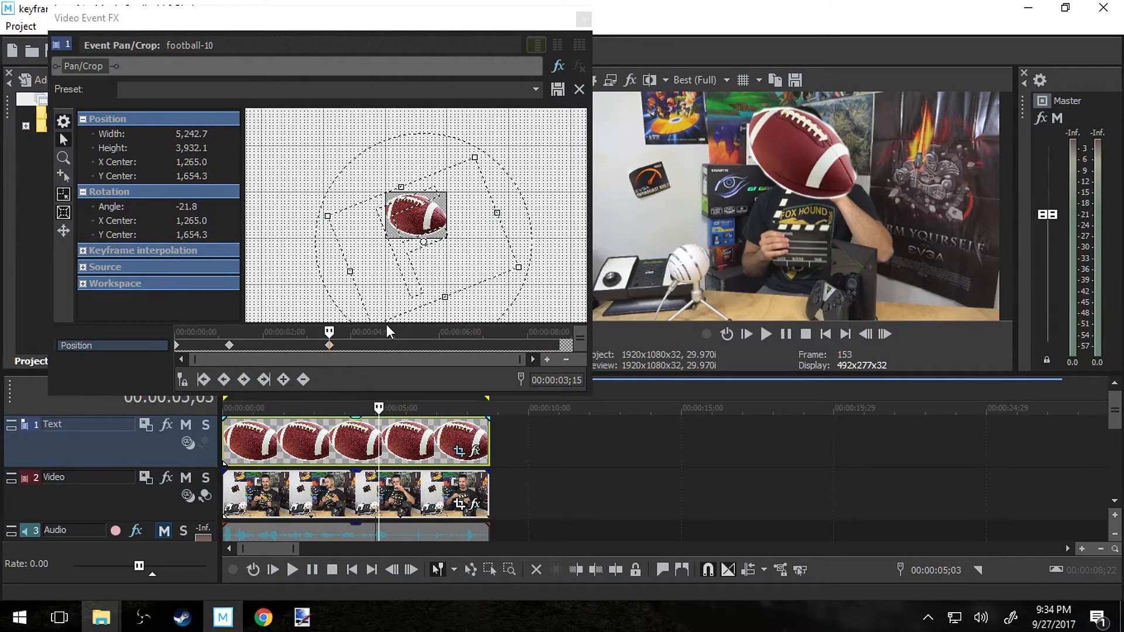
{"action": "left_click", "coordinate": [376, 422]}
{"action": "scroll", "coordinate": [381, 423], "scroll_direction": "up", "scroll_amount": 8}
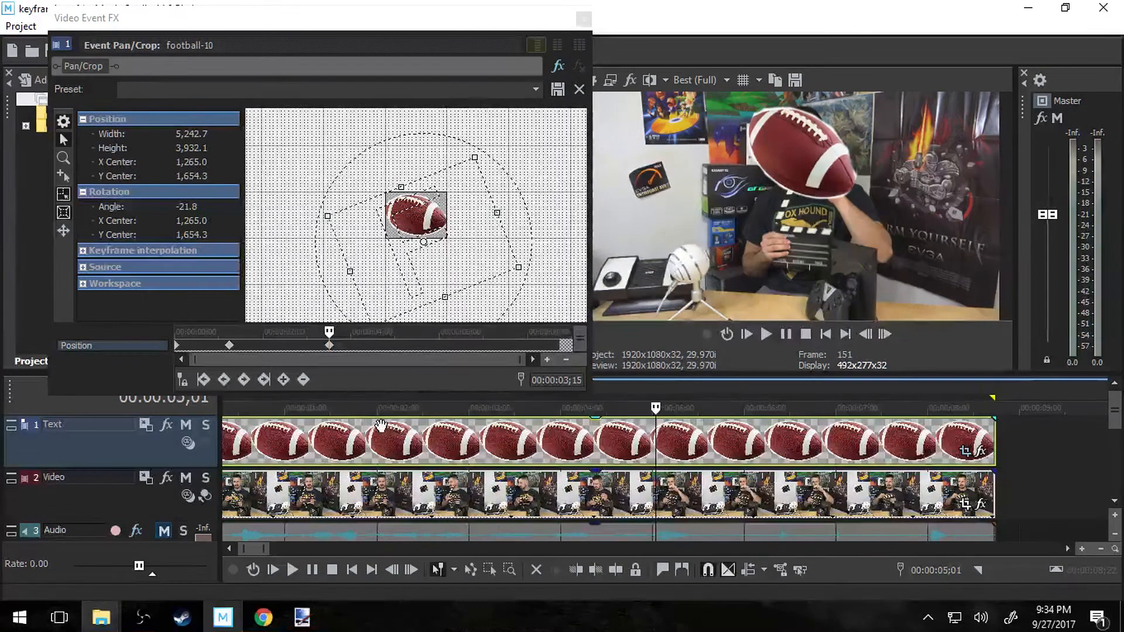
{"action": "scroll", "coordinate": [684, 431], "scroll_direction": "up", "scroll_amount": 2}
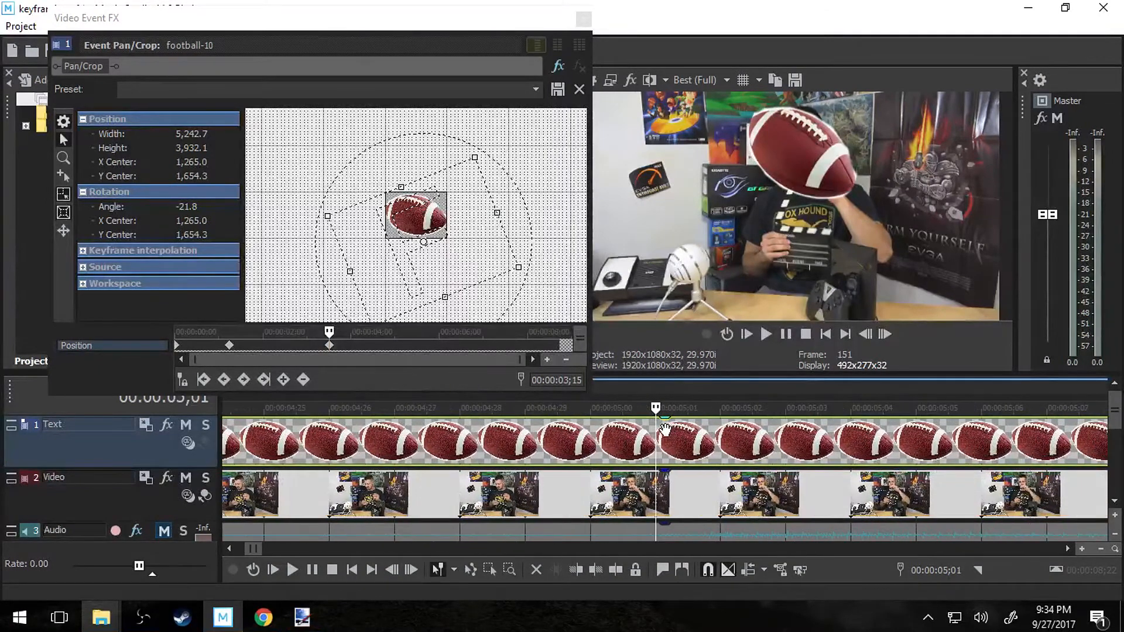
{"action": "scroll", "coordinate": [654, 427], "scroll_direction": "up", "scroll_amount": 2}
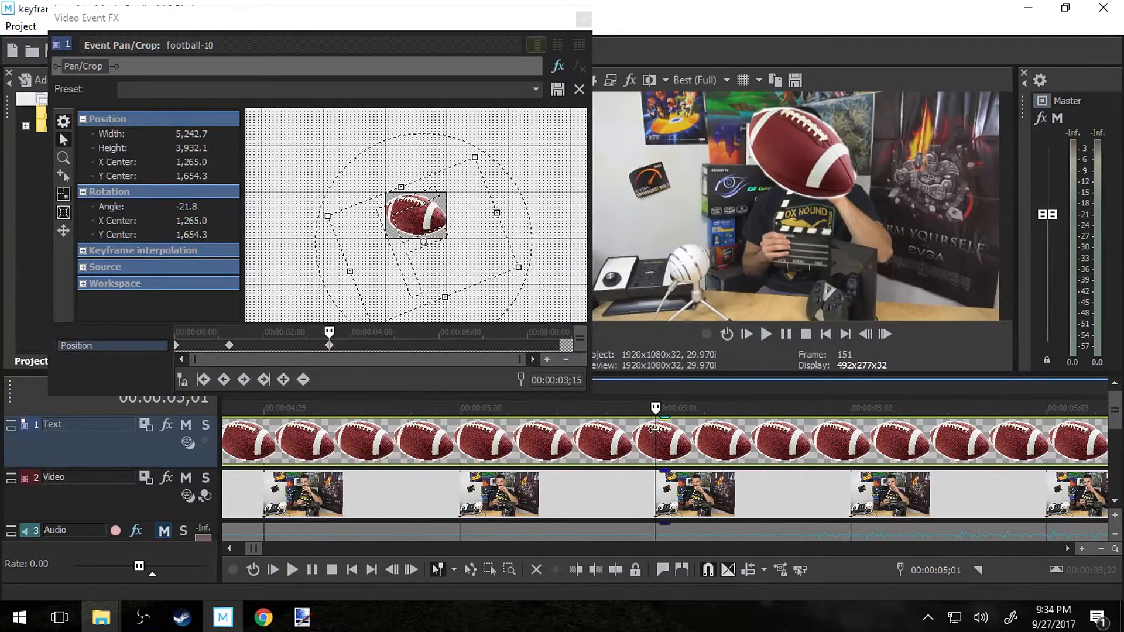
{"action": "scroll", "coordinate": [654, 426], "scroll_direction": "down", "scroll_amount": 2}
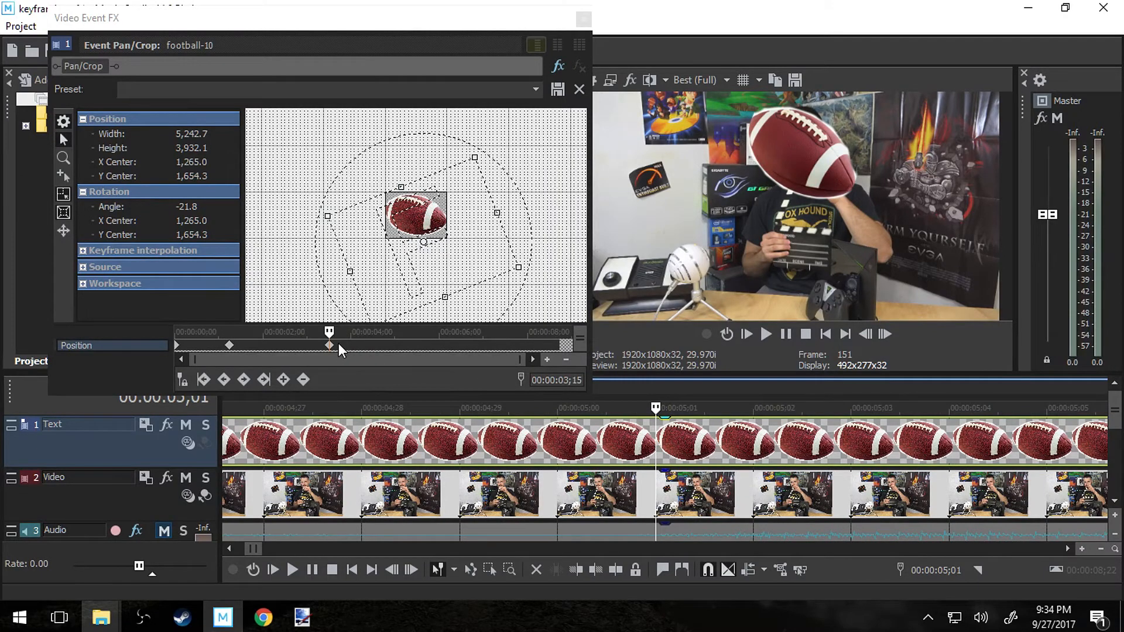
{"action": "scroll", "coordinate": [487, 431], "scroll_direction": "down", "scroll_amount": 4}
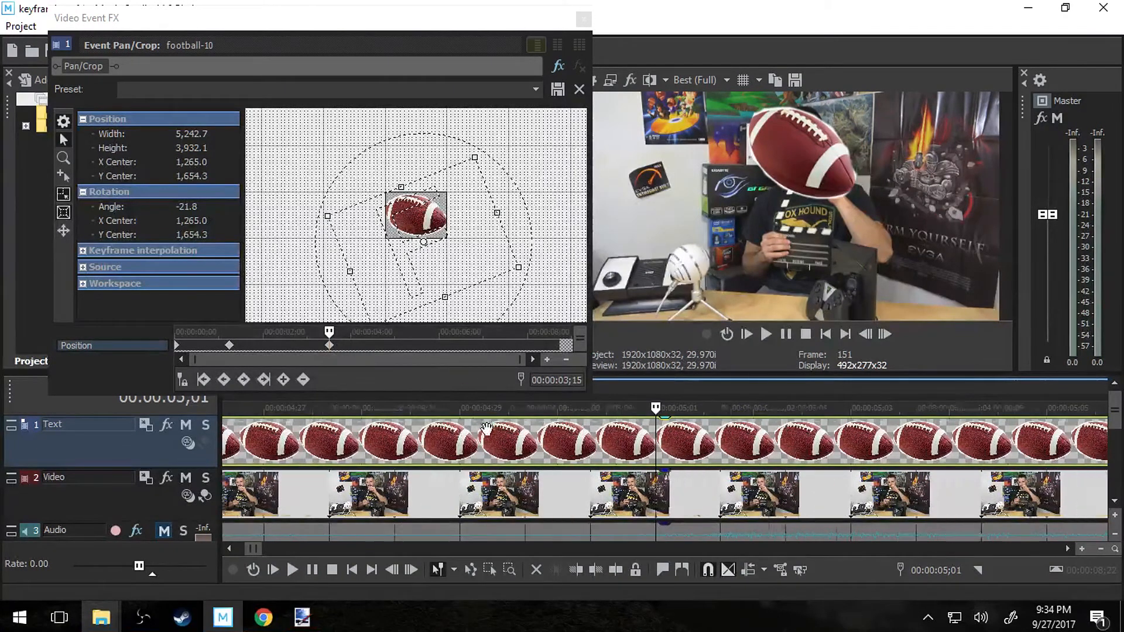
{"action": "scroll", "coordinate": [471, 439], "scroll_direction": "down", "scroll_amount": 4}
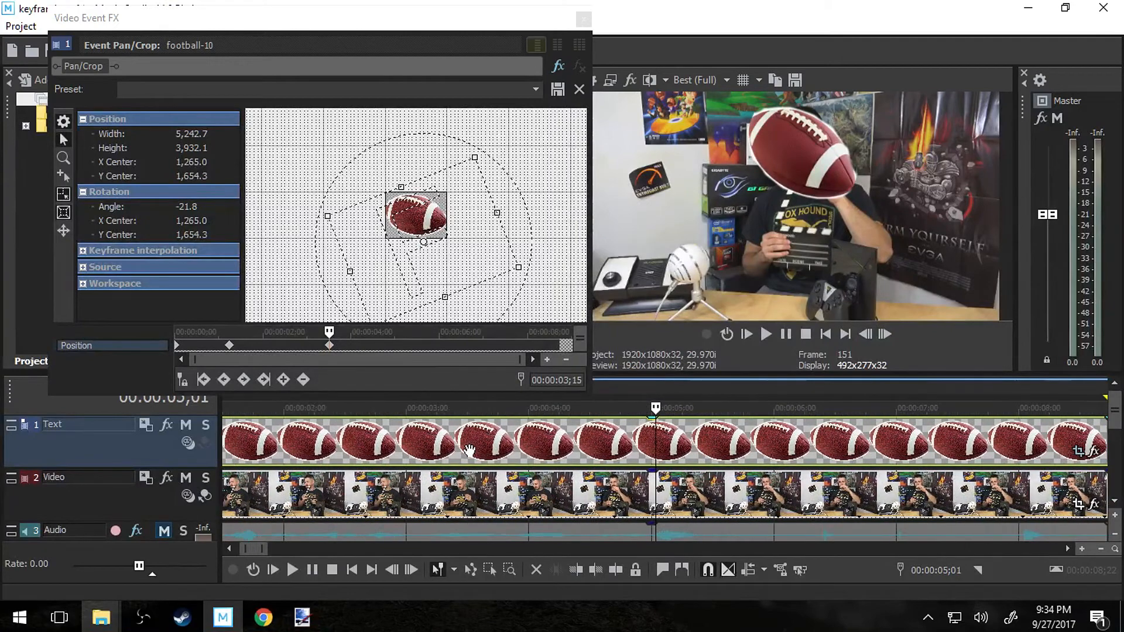
Play from 00:00:02;25, then replay from 00:00:02;29 to 00:00:04;16 to check the football against the head.
{"action": "left_click", "coordinate": [382, 442]}
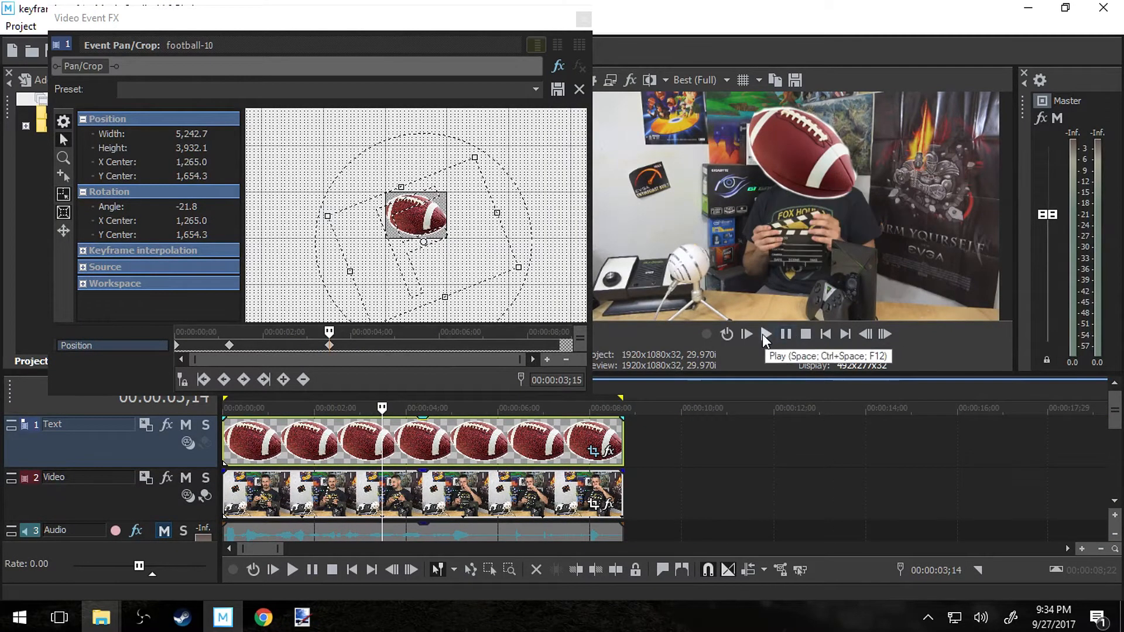
{"action": "left_click", "coordinate": [352, 443]}
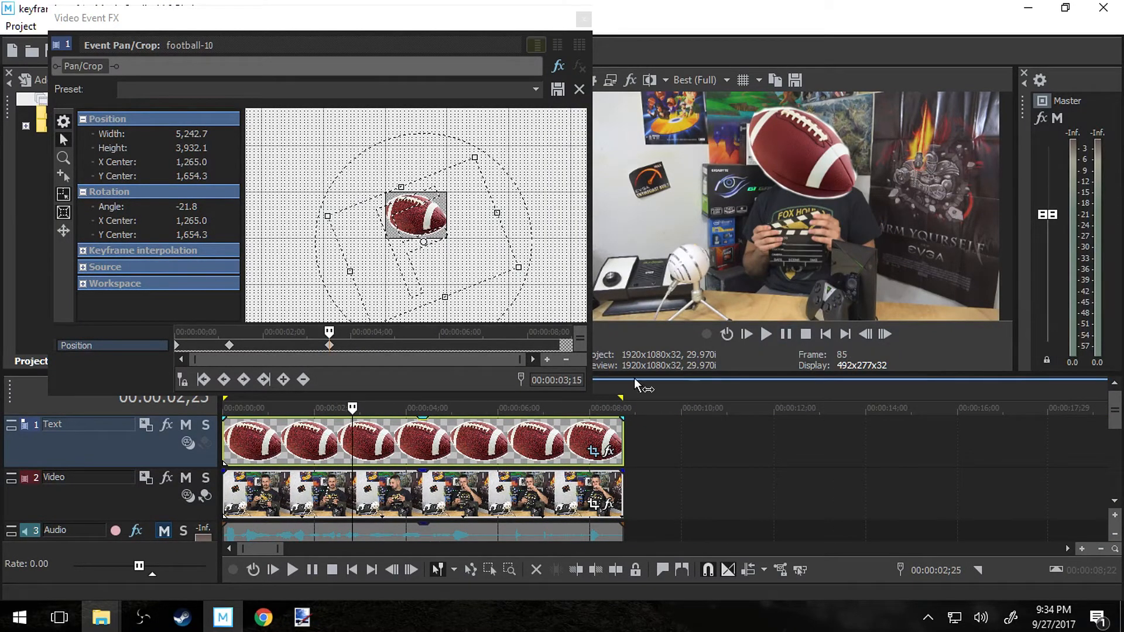
{"action": "left_click", "coordinate": [767, 335]}
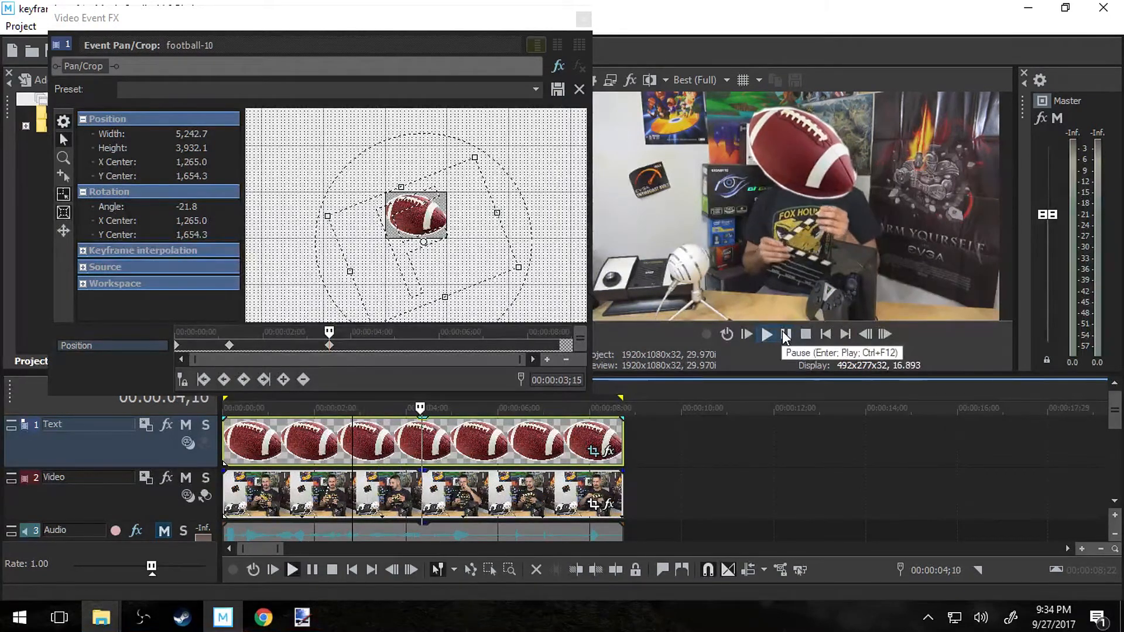
{"action": "left_click", "coordinate": [784, 335]}
{"action": "left_click", "coordinate": [358, 455]}
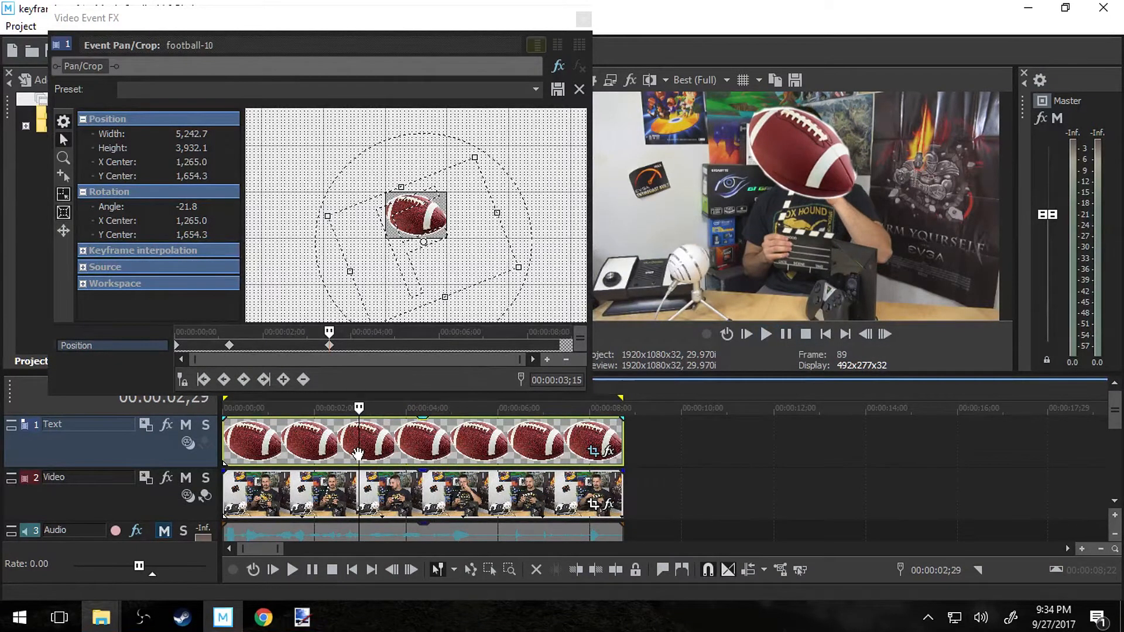
{"action": "left_click", "coordinate": [765, 334]}
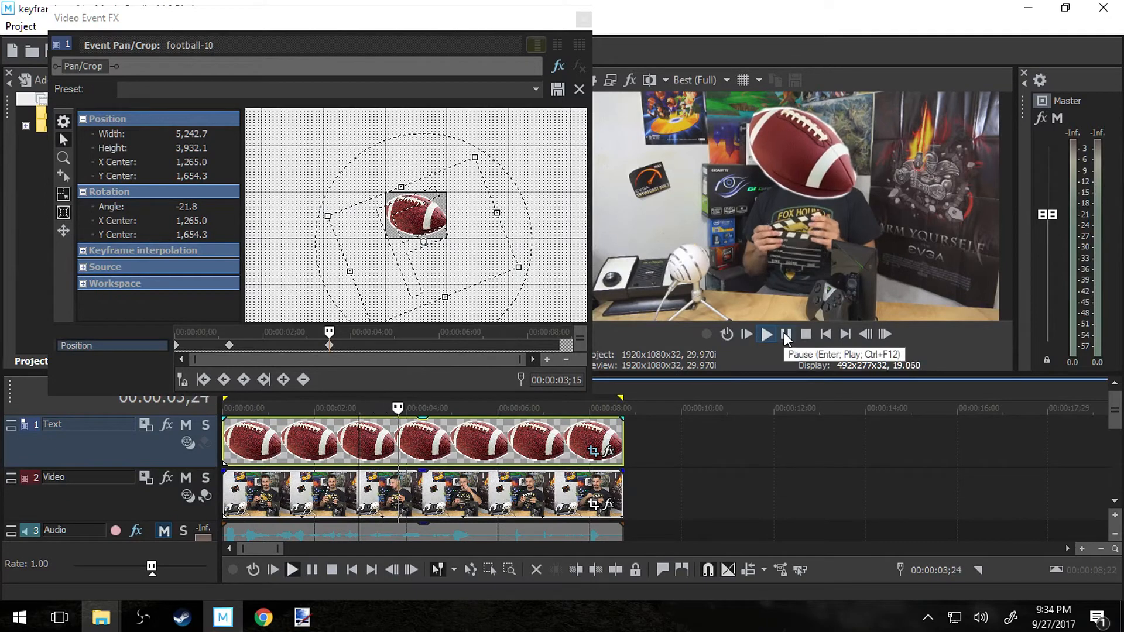
{"action": "left_click", "coordinate": [785, 334]}
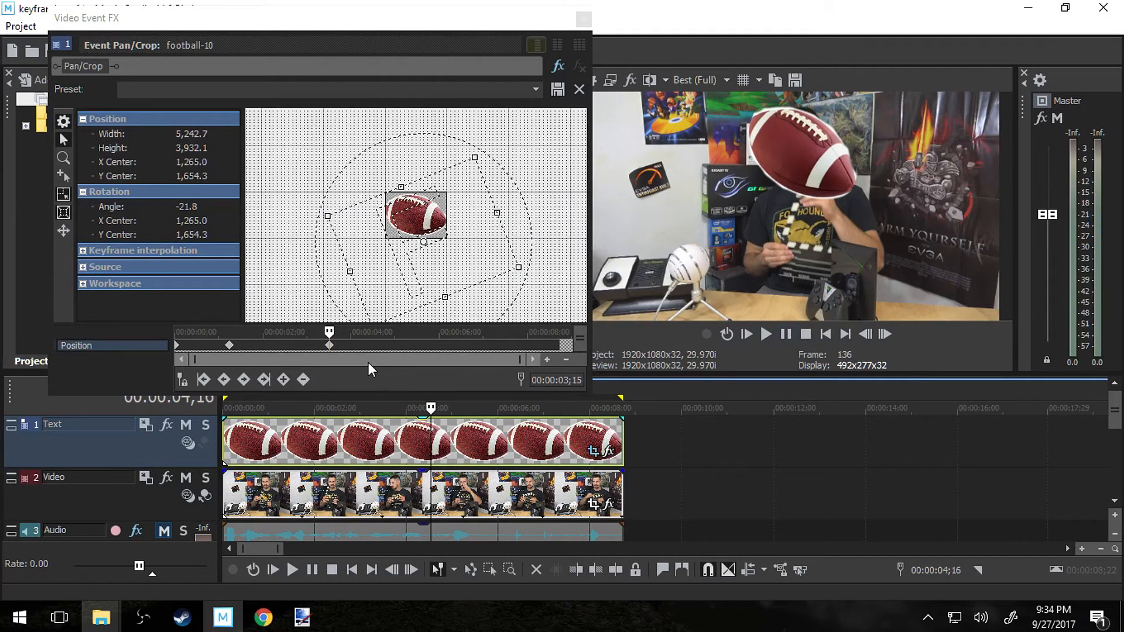
Add a football pan/crop keyframe at 00:00:03;17 that keeps the crop frame's existing position.
{"action": "left_click", "coordinate": [338, 346]}
{"action": "left_click", "coordinate": [337, 344]}
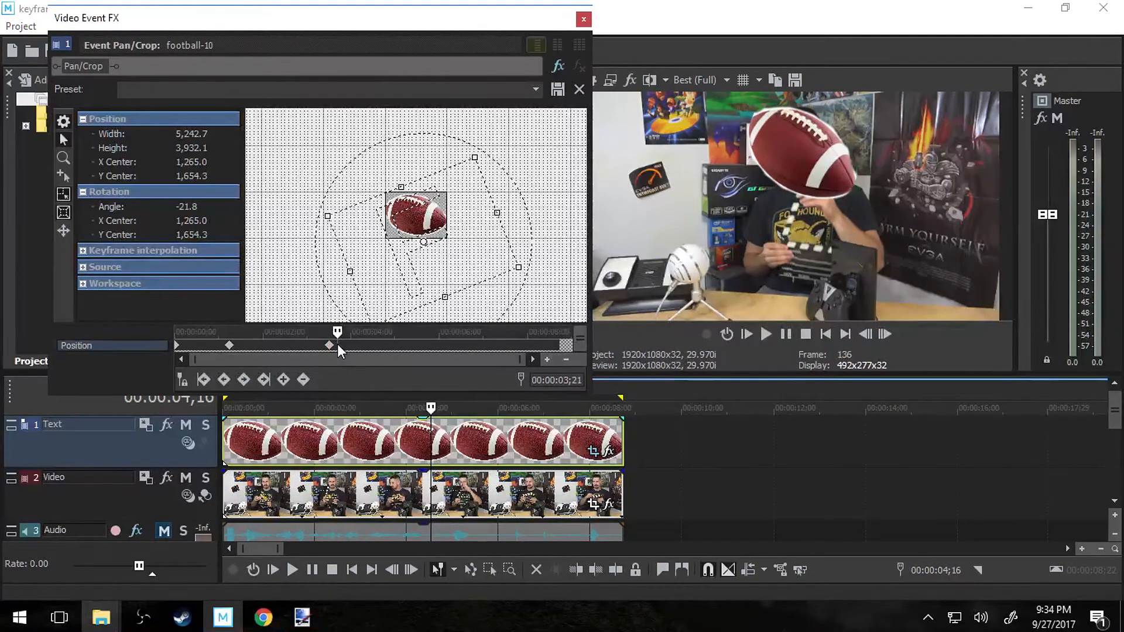
{"action": "scroll", "coordinate": [337, 343], "scroll_direction": "up", "scroll_amount": 3}
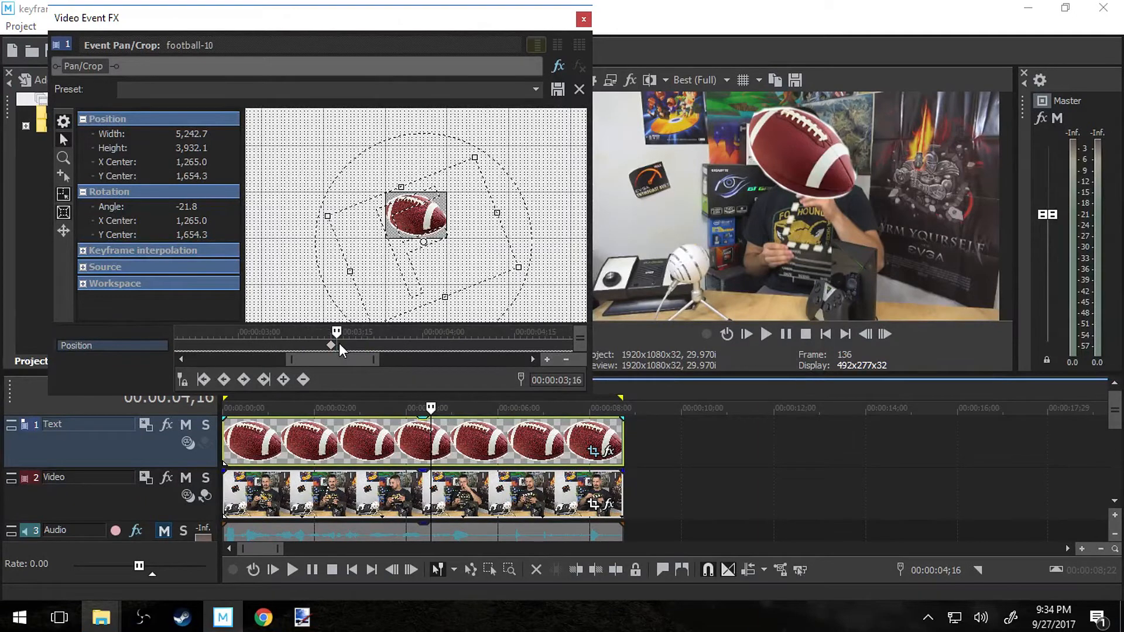
{"action": "left_click", "coordinate": [390, 436]}
{"action": "left_click", "coordinate": [381, 345]}
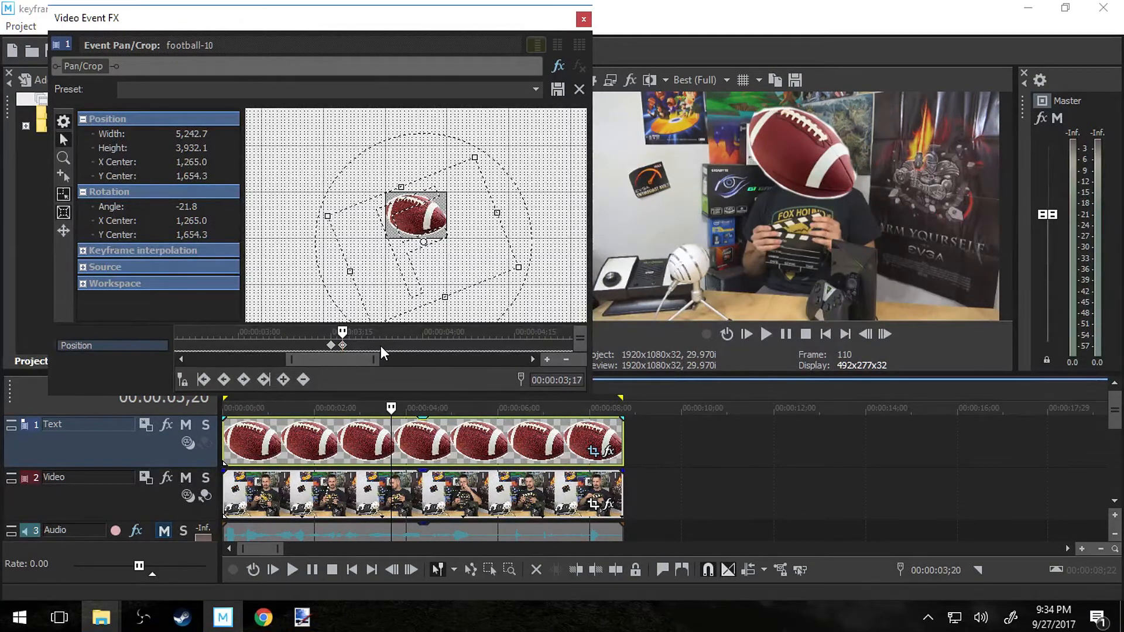
Place both the football's pan/crop keyframe cursor and the project playhead at 00:00:05;01.
{"action": "scroll", "coordinate": [413, 333], "scroll_direction": "up", "scroll_amount": 2}
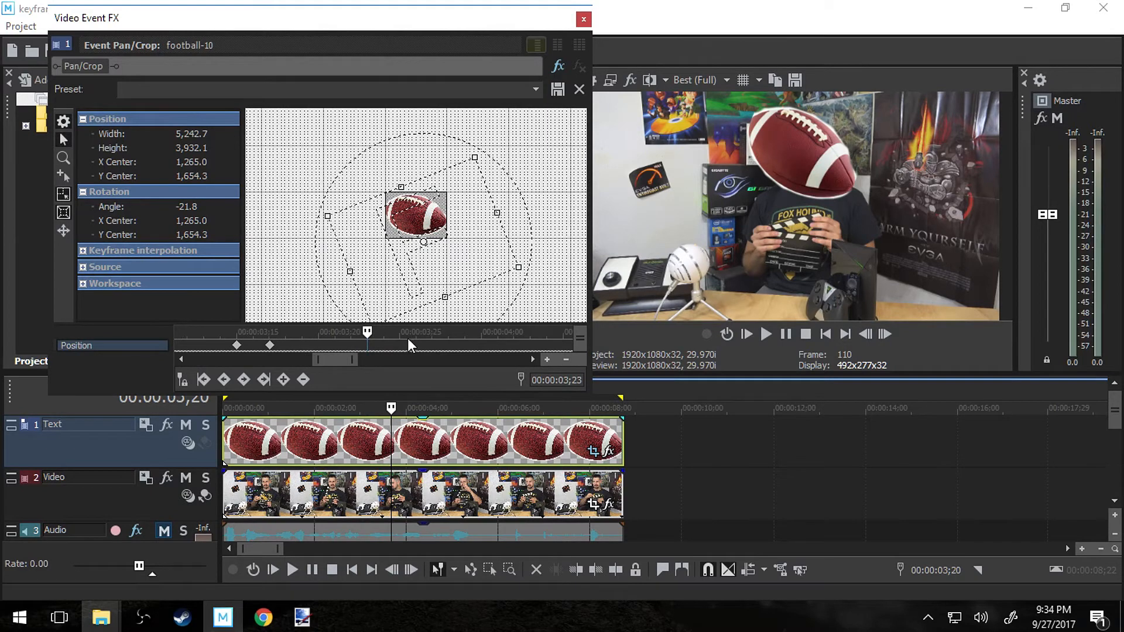
{"action": "scroll", "coordinate": [384, 338], "scroll_direction": "up", "scroll_amount": 1}
{"action": "scroll", "coordinate": [377, 333], "scroll_direction": "down", "scroll_amount": 2}
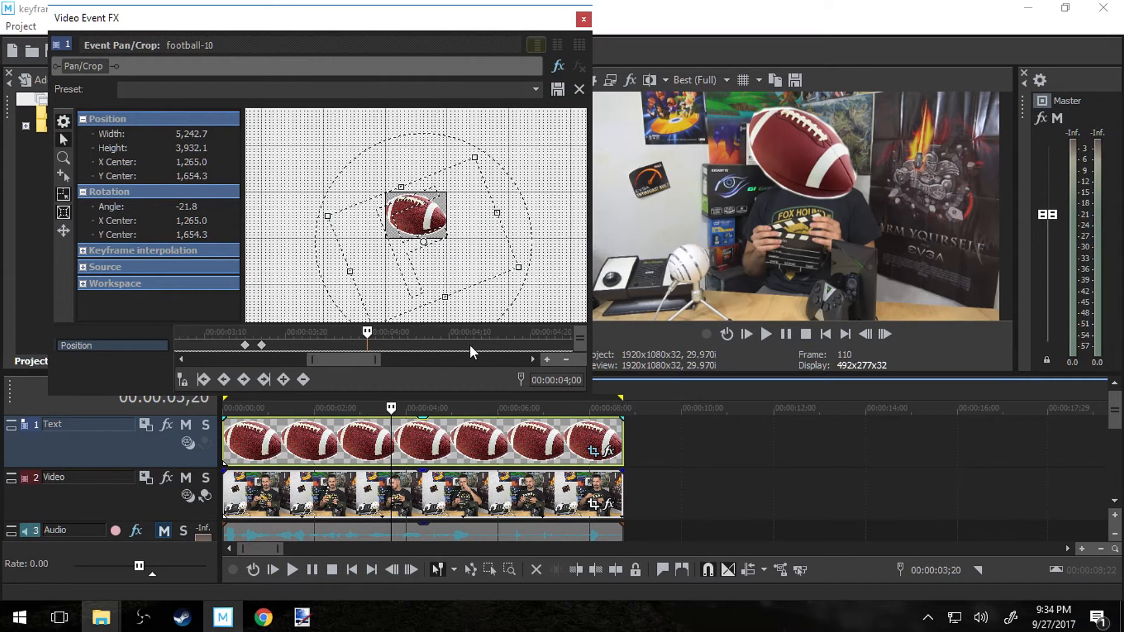
{"action": "left_click_drag", "start_coordinate": [366, 334], "coordinate": [424, 333]}
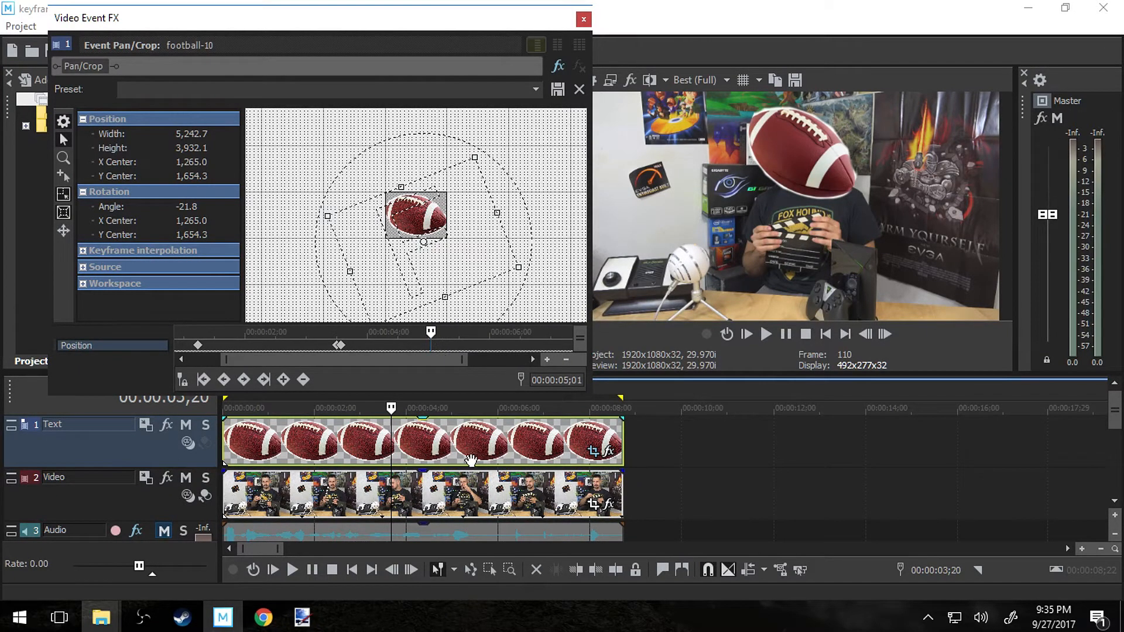
{"action": "left_click", "coordinate": [470, 461]}
{"action": "scroll", "coordinate": [486, 451], "scroll_direction": "up", "scroll_amount": 4}
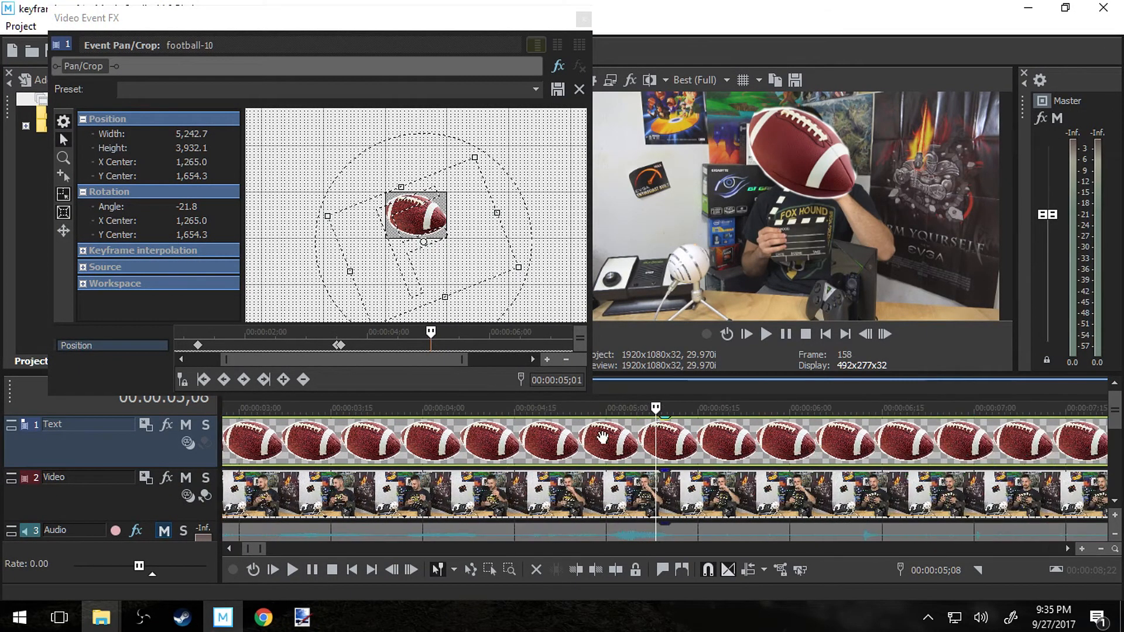
{"action": "scroll", "coordinate": [625, 430], "scroll_direction": "up", "scroll_amount": 2}
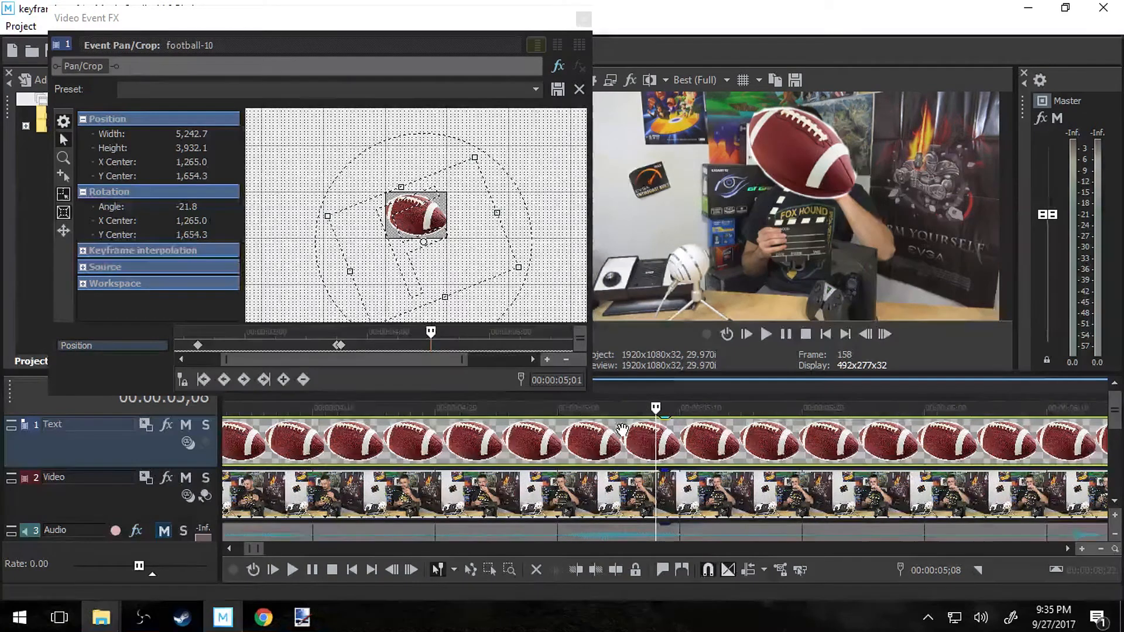
{"action": "scroll", "coordinate": [622, 431], "scroll_direction": "up", "scroll_amount": 2}
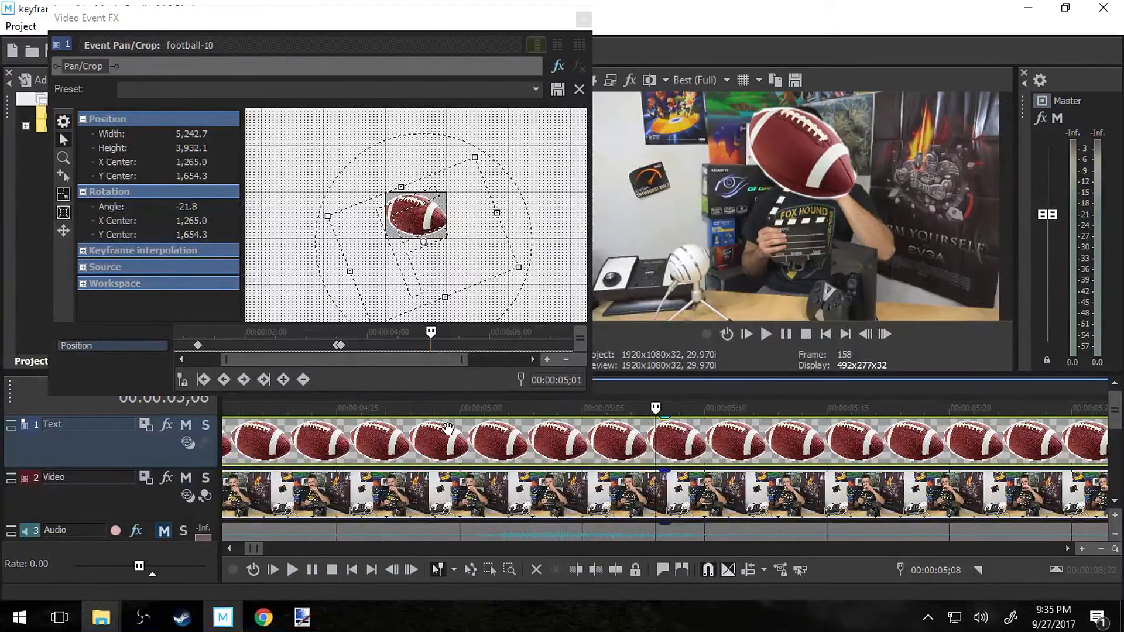
{"action": "left_click", "coordinate": [484, 429]}
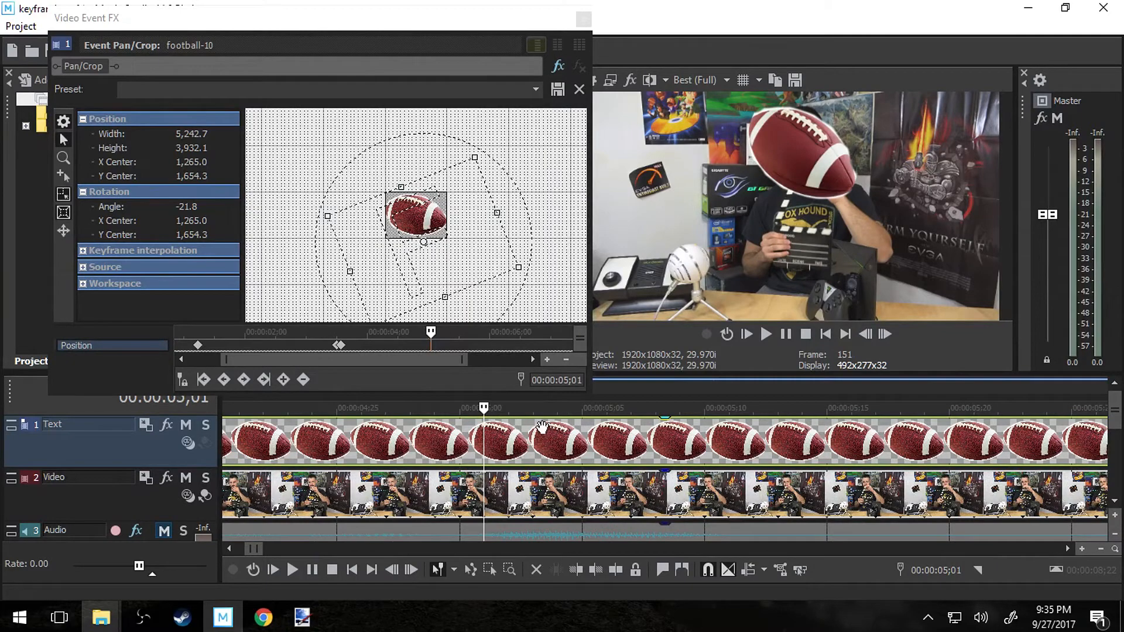
Create a football pan/crop keyframe at 00:00:05;01 with the crop frame shifted to X Center 1,237.6 and Y Center 1,791.5.
{"action": "left_click_drag", "start_coordinate": [428, 227], "coordinate": [428, 225]}
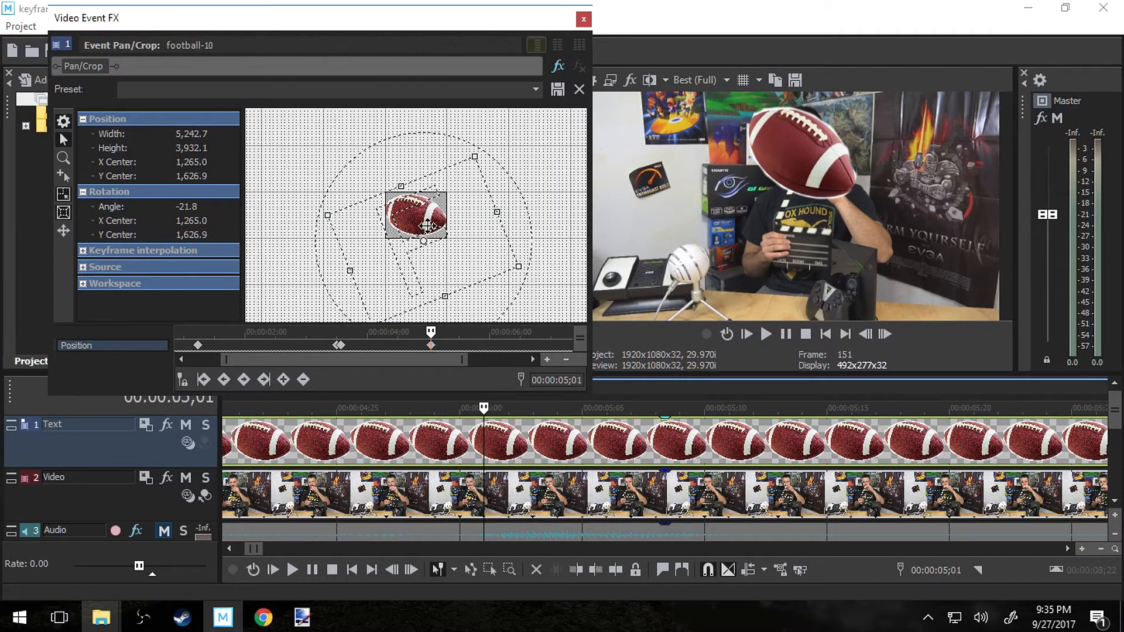
{"action": "key", "text": "Down"}
{"action": "key", "text": "Down"}
{"action": "key", "text": "Down"}
{"action": "key", "text": "Down"}
{"action": "key", "text": "Down"}
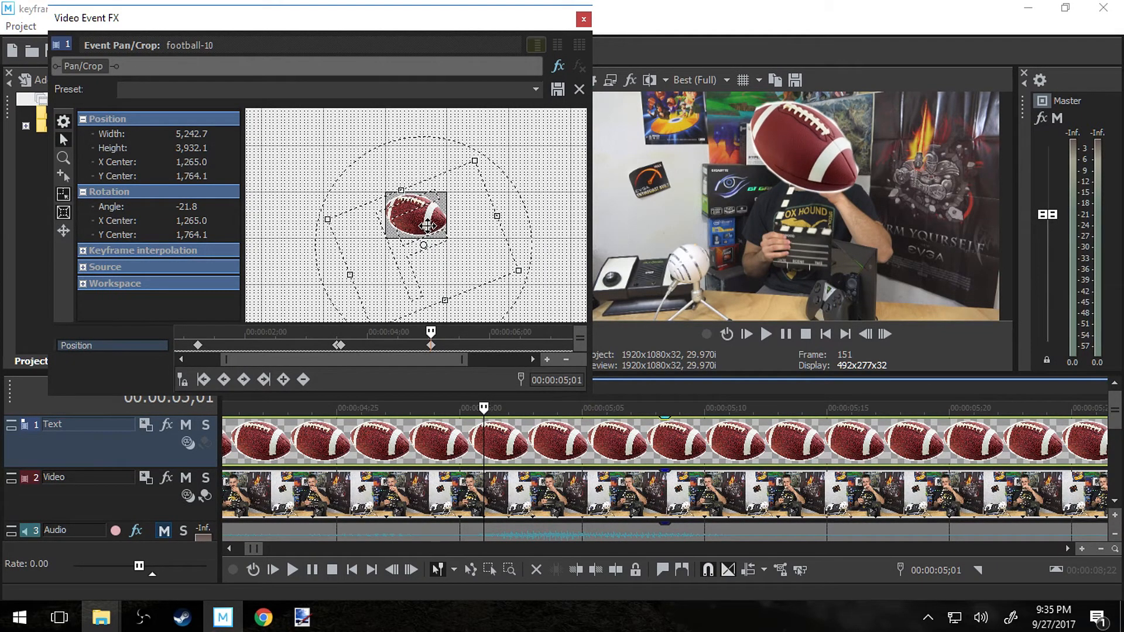
{"action": "key", "text": "Left"}
{"action": "key", "text": "Down"}
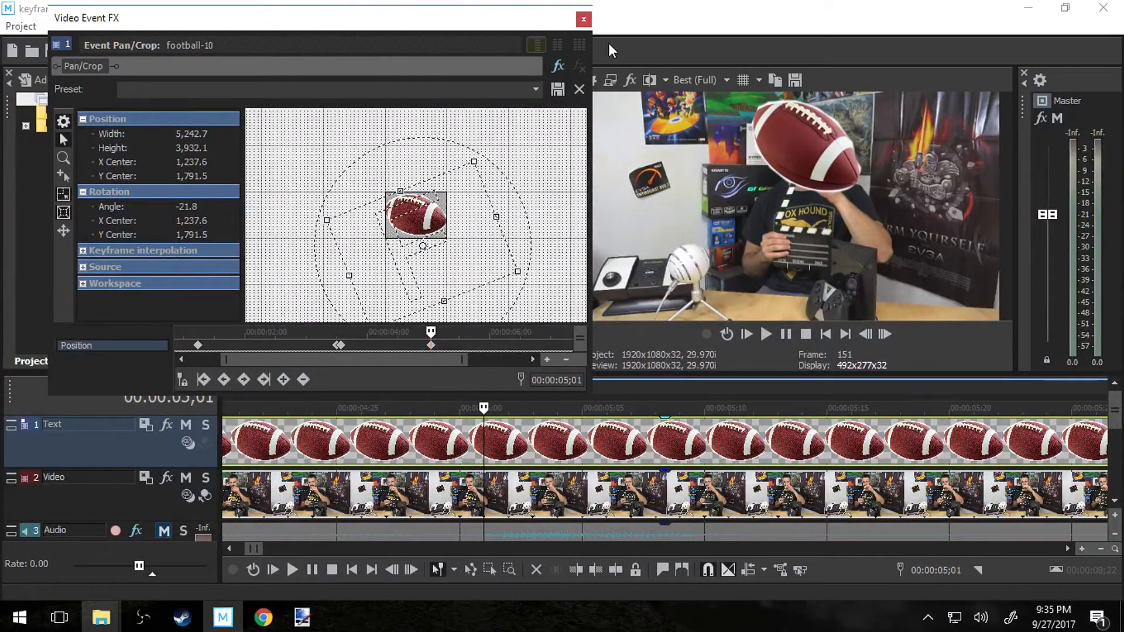
Play from 00:00:05;01 to 00:00:06;08, then replay from 00:00:05;07 to 00:00:07;26 to check the football's position.
{"action": "left_click", "coordinate": [539, 450]}
{"action": "scroll", "coordinate": [540, 450], "scroll_direction": "down", "scroll_amount": 3}
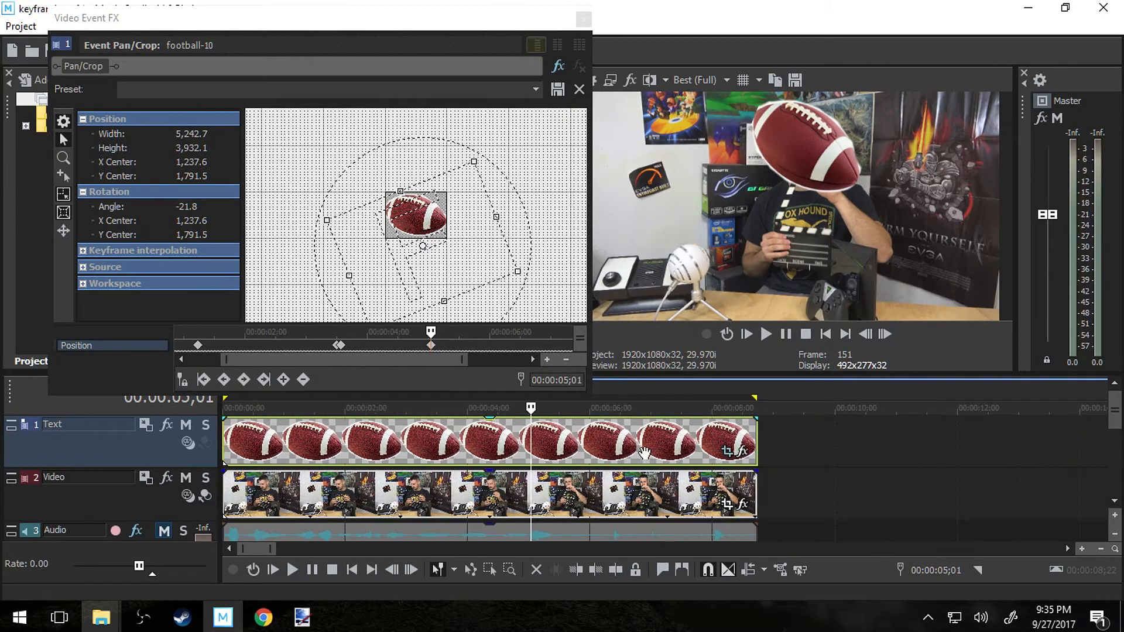
{"action": "left_click", "coordinate": [768, 332]}
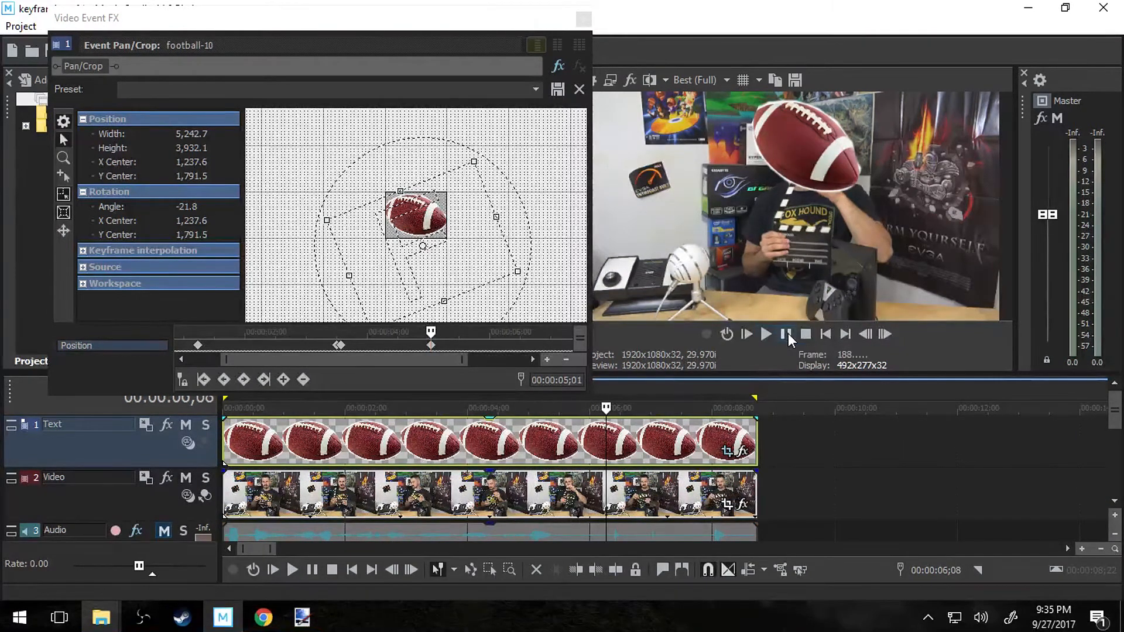
{"action": "left_click", "coordinate": [785, 334]}
{"action": "left_click", "coordinate": [544, 443]}
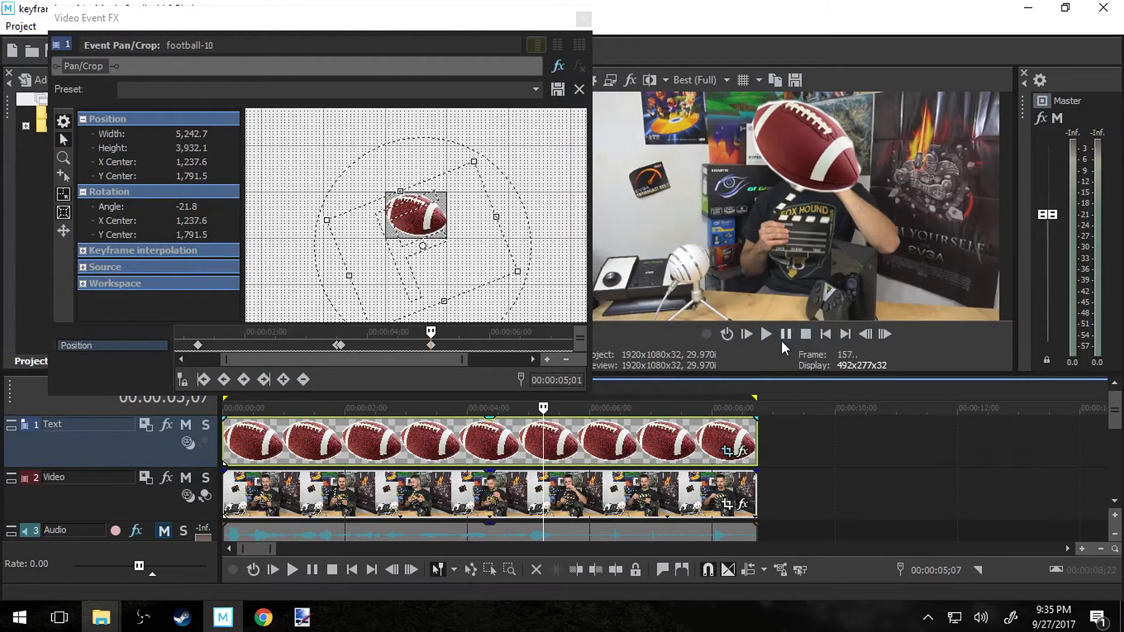
{"action": "left_click", "coordinate": [767, 333]}
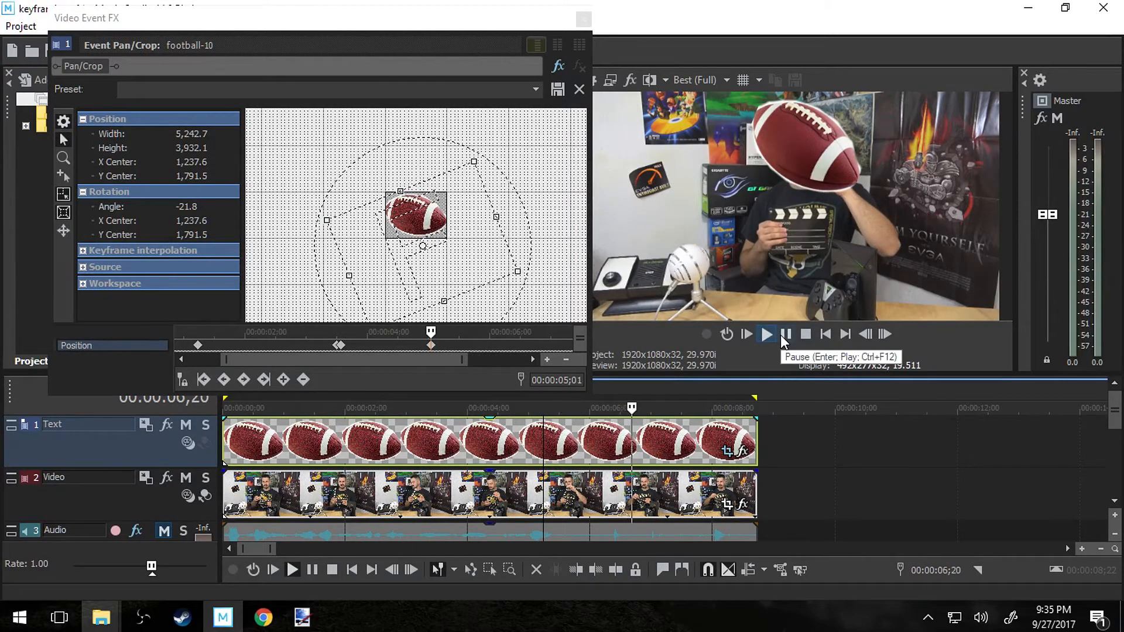
{"action": "left_click", "coordinate": [783, 334]}
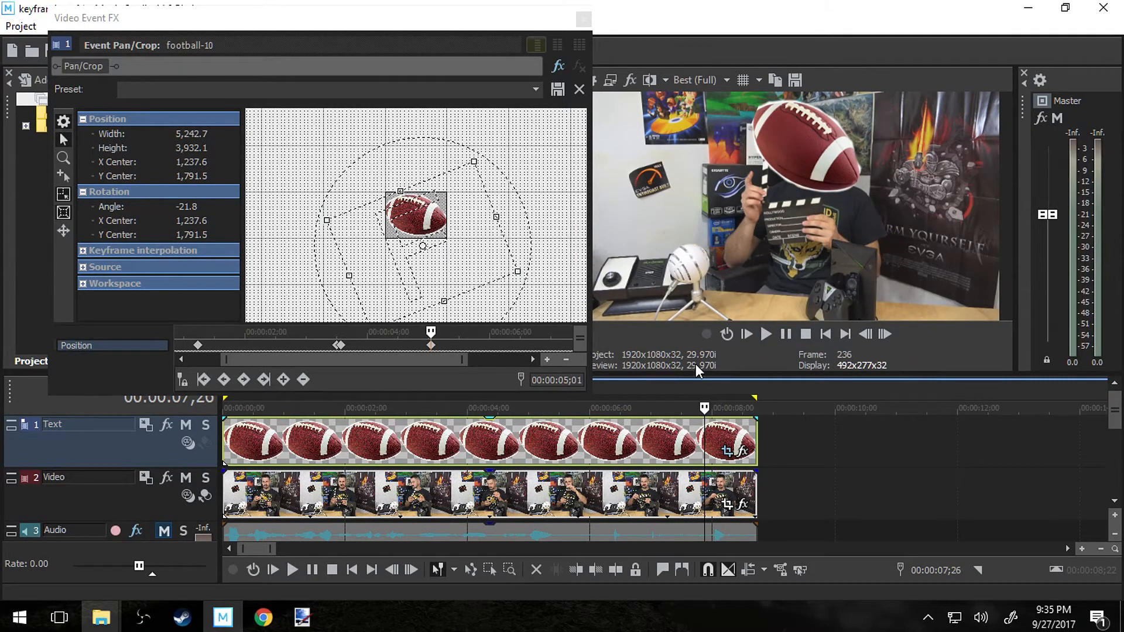
Replay the stretch after the 00:00:05;01 keyframe twice more, stopping at 00:00:07;01, to find where the head leaves the football.
{"action": "left_click", "coordinate": [575, 407]}
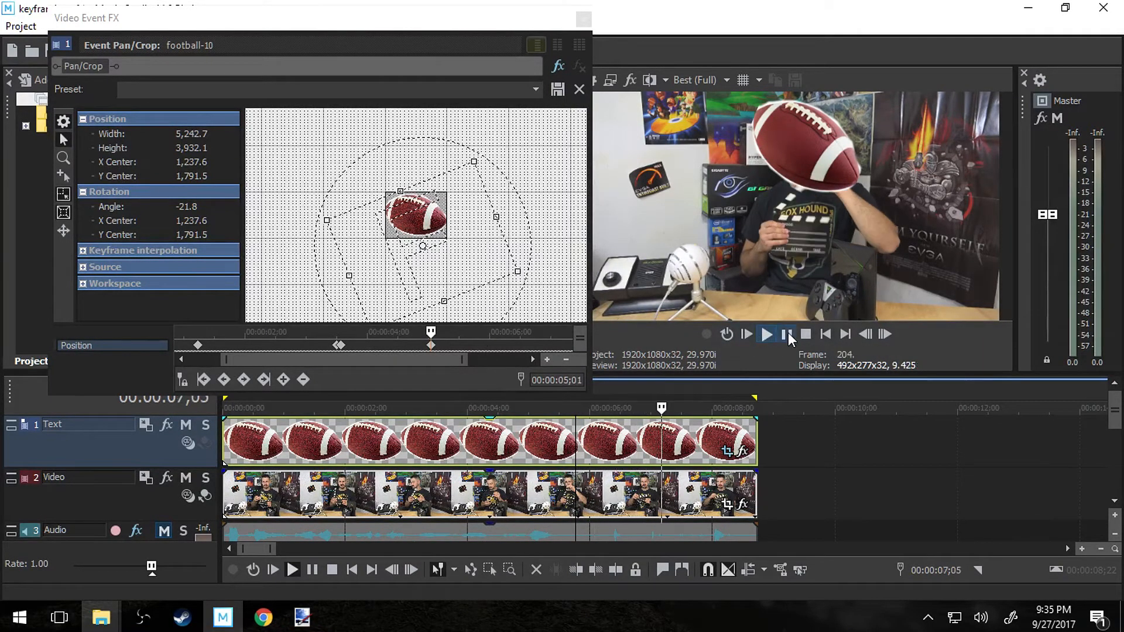
{"action": "key", "text": "space"}
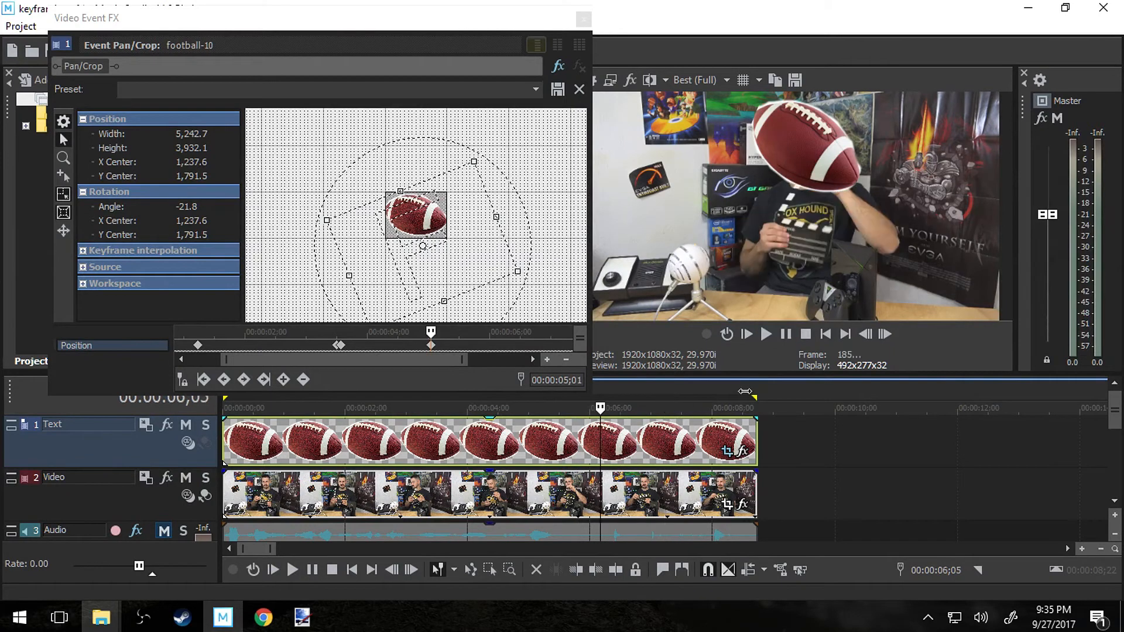
{"action": "left_click", "coordinate": [539, 454]}
{"action": "left_click", "coordinate": [766, 333]}
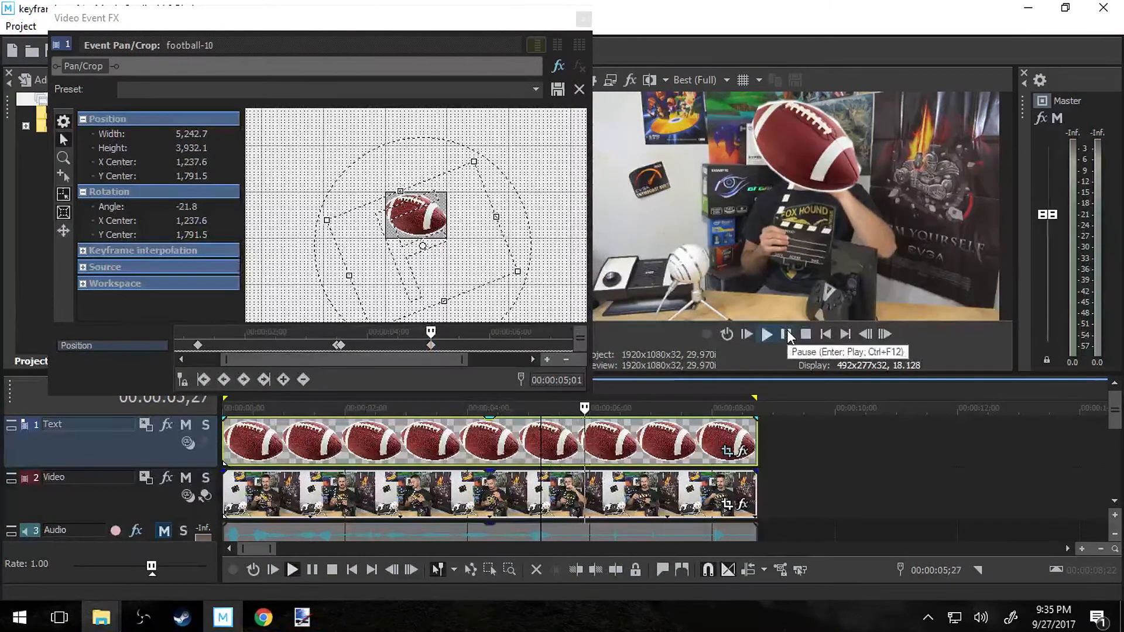
{"action": "left_click", "coordinate": [786, 334]}
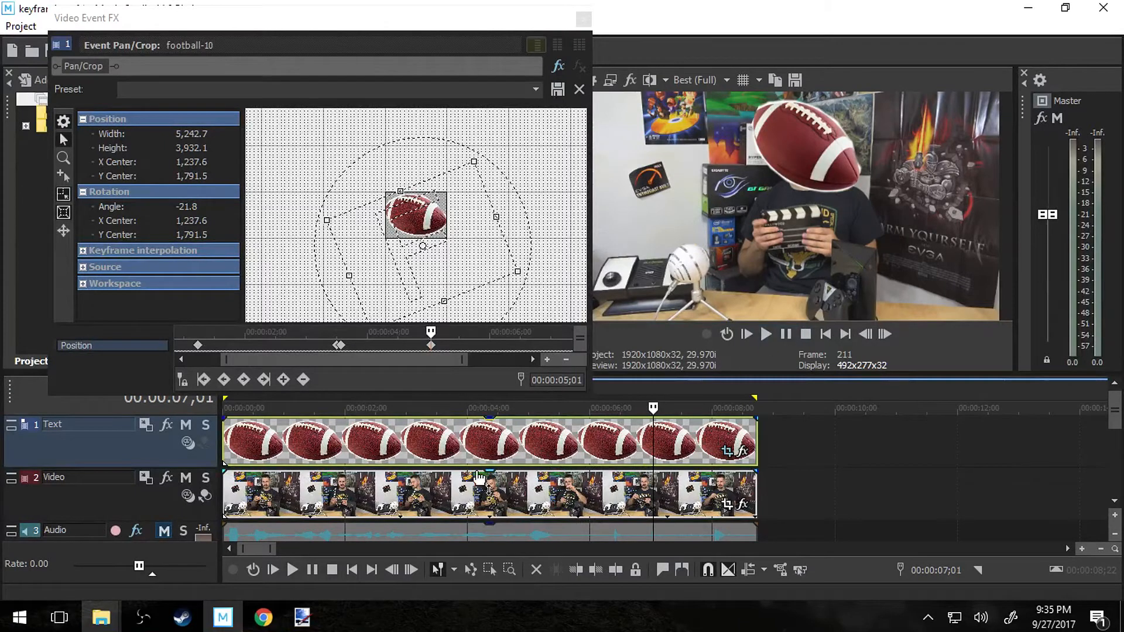
Play from shortly after the 00:00:05;01 keyframe to 00:00:08;17, pausing at 00:00:07;05, then replay from 00:00:04;17 until the head shifts under the football.
{"action": "left_click", "coordinate": [537, 462]}
{"action": "left_click", "coordinate": [766, 333]}
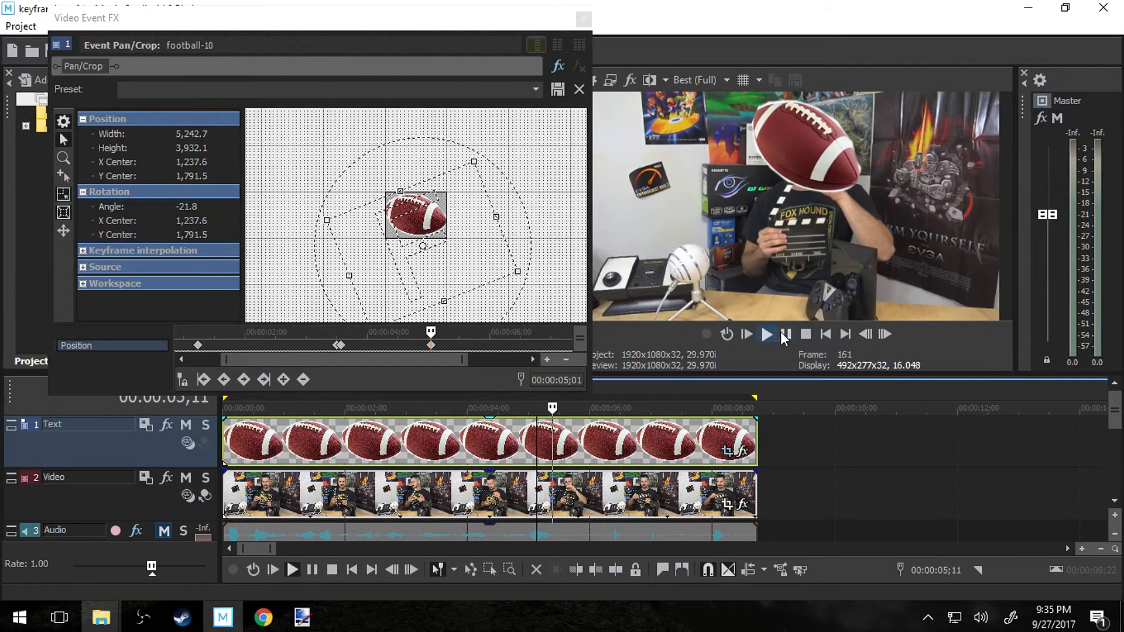
{"action": "left_click", "coordinate": [785, 334]}
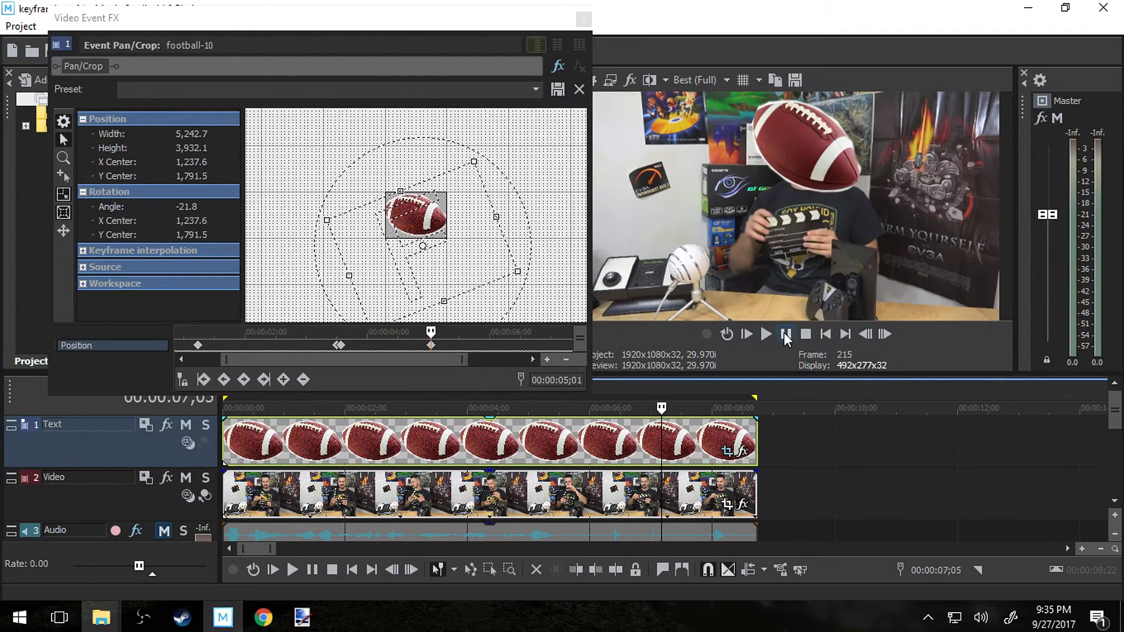
{"action": "left_click", "coordinate": [784, 335]}
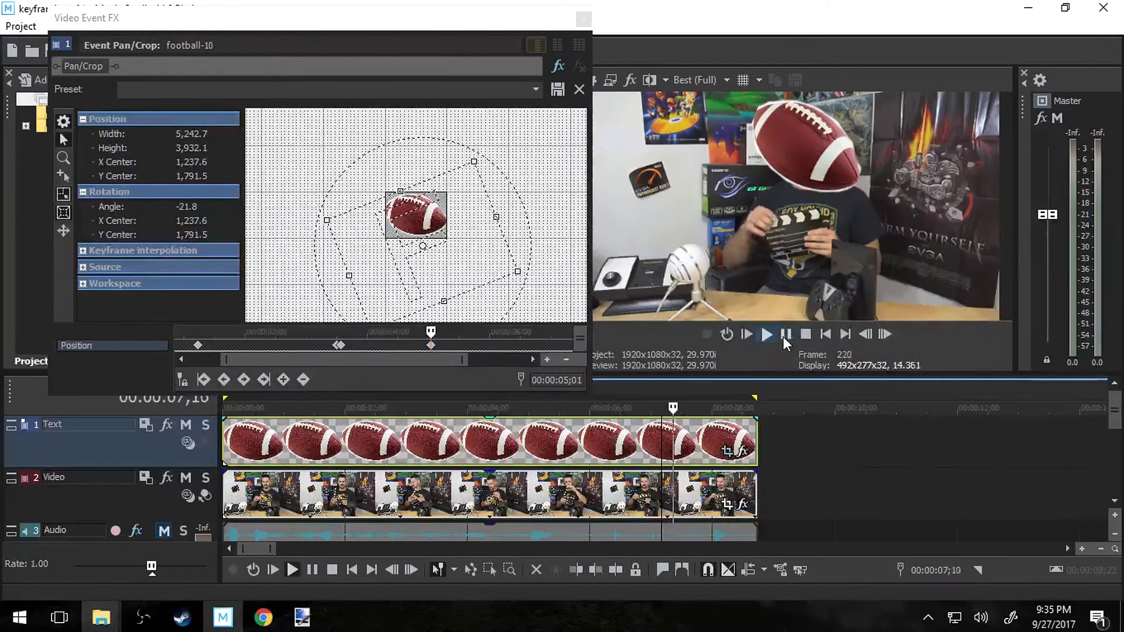
{"action": "left_click", "coordinate": [784, 335]}
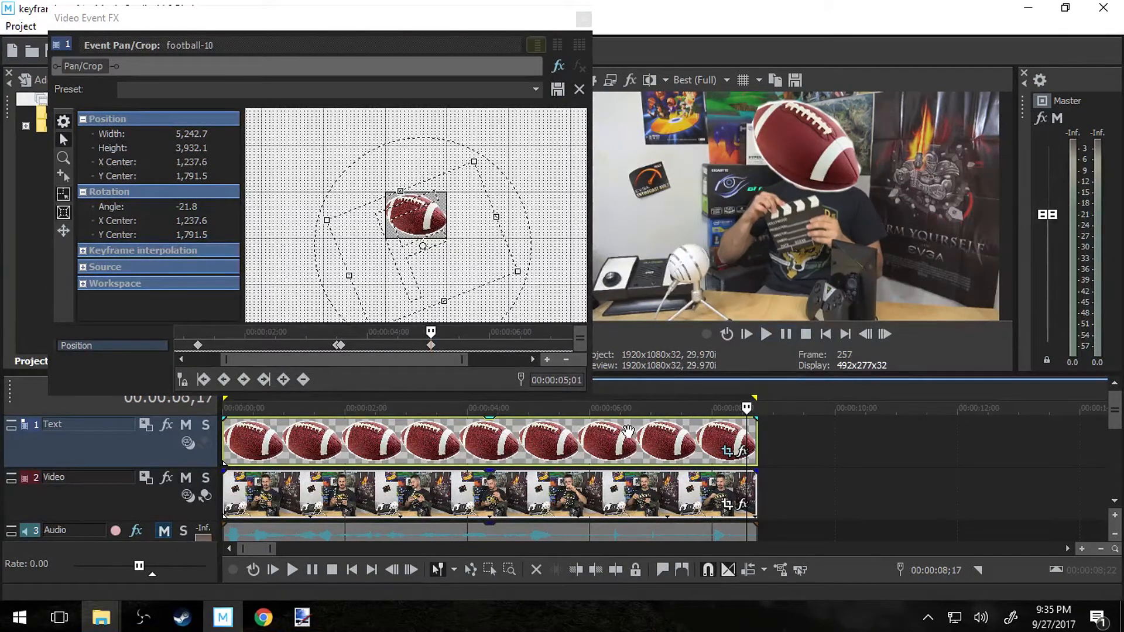
{"action": "left_click", "coordinate": [504, 443]}
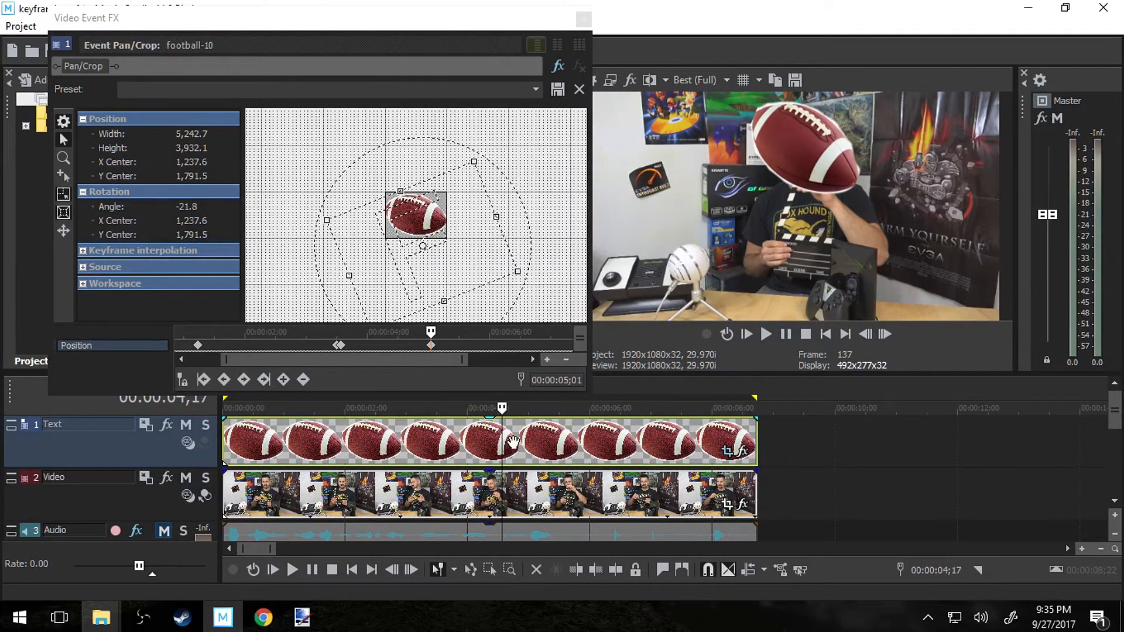
{"action": "left_click", "coordinate": [767, 338]}
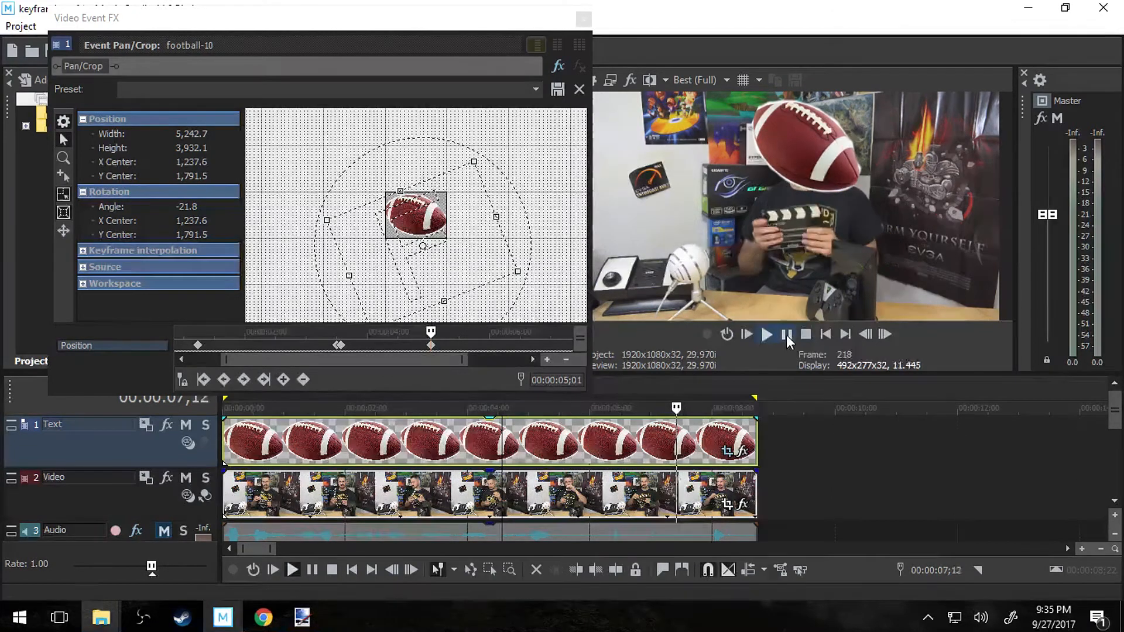
{"action": "left_click", "coordinate": [785, 335]}
Place the project playhead at 00:00:06;21 and create a football pan/crop keyframe at that time with the same crop frame.
{"action": "left_click", "coordinate": [648, 426]}
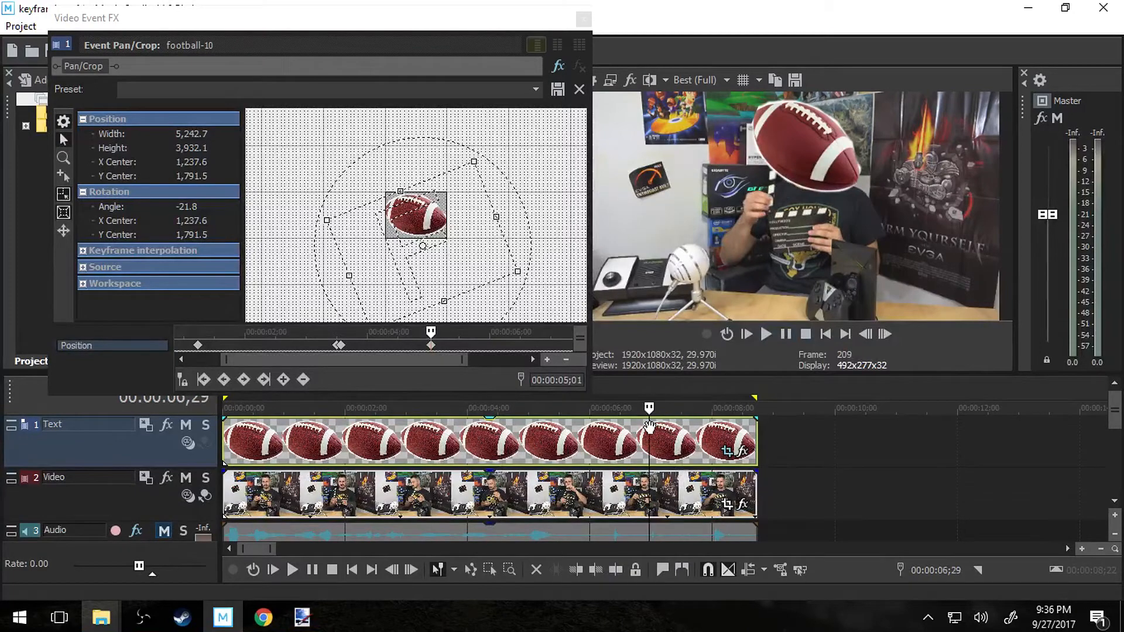
{"action": "left_click", "coordinate": [632, 432]}
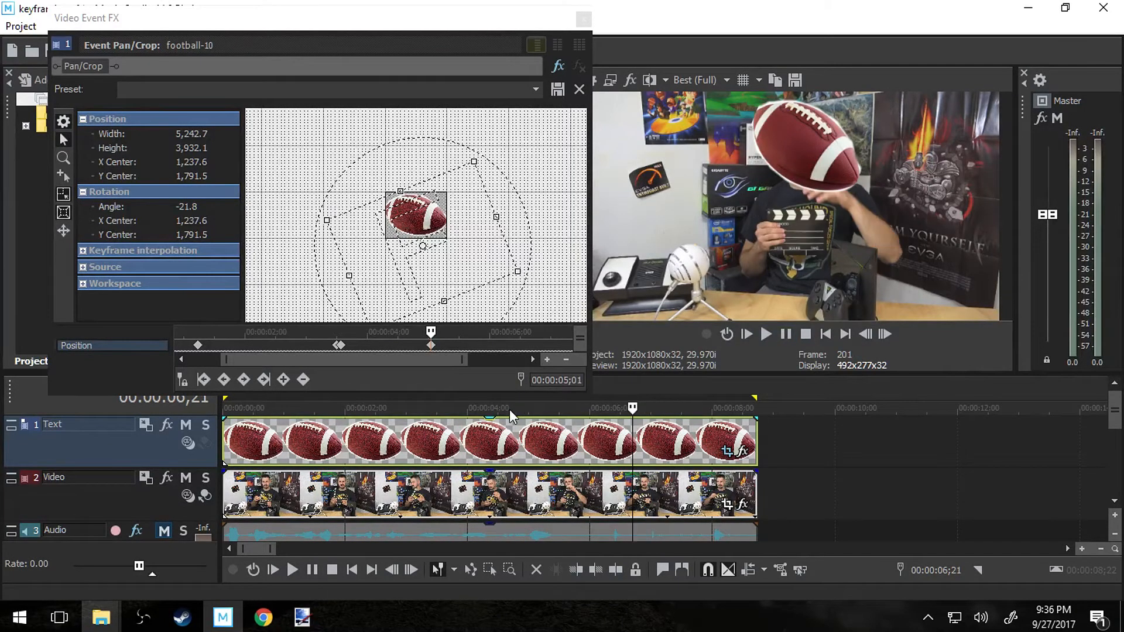
{"action": "scroll", "coordinate": [662, 449], "scroll_direction": "up", "scroll_amount": 8}
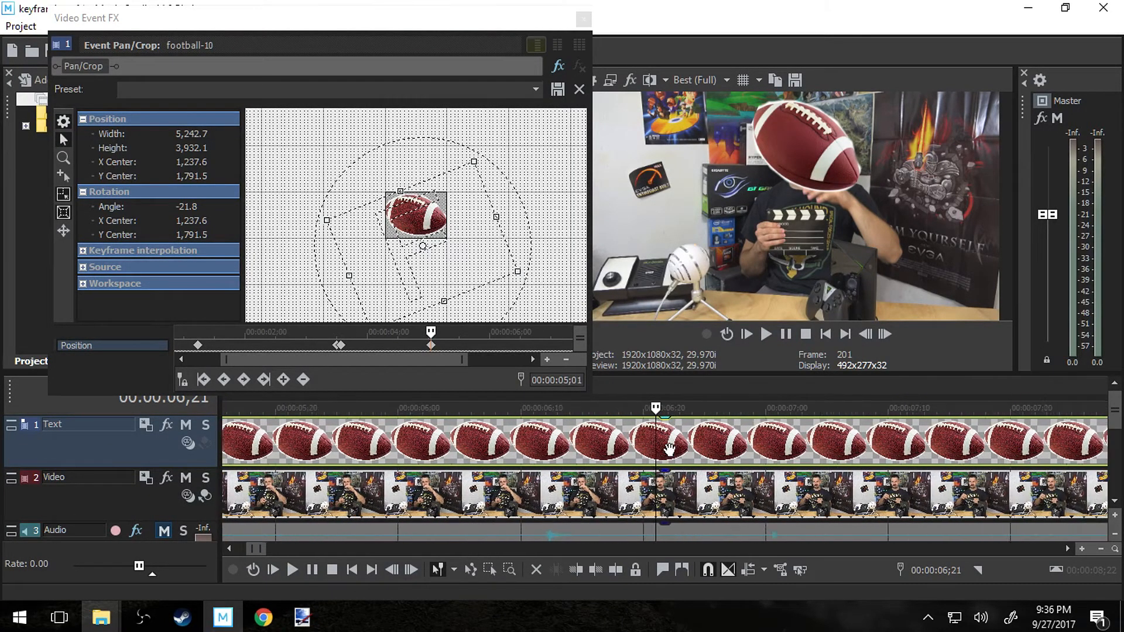
{"action": "scroll", "coordinate": [662, 450], "scroll_direction": "up", "scroll_amount": 6}
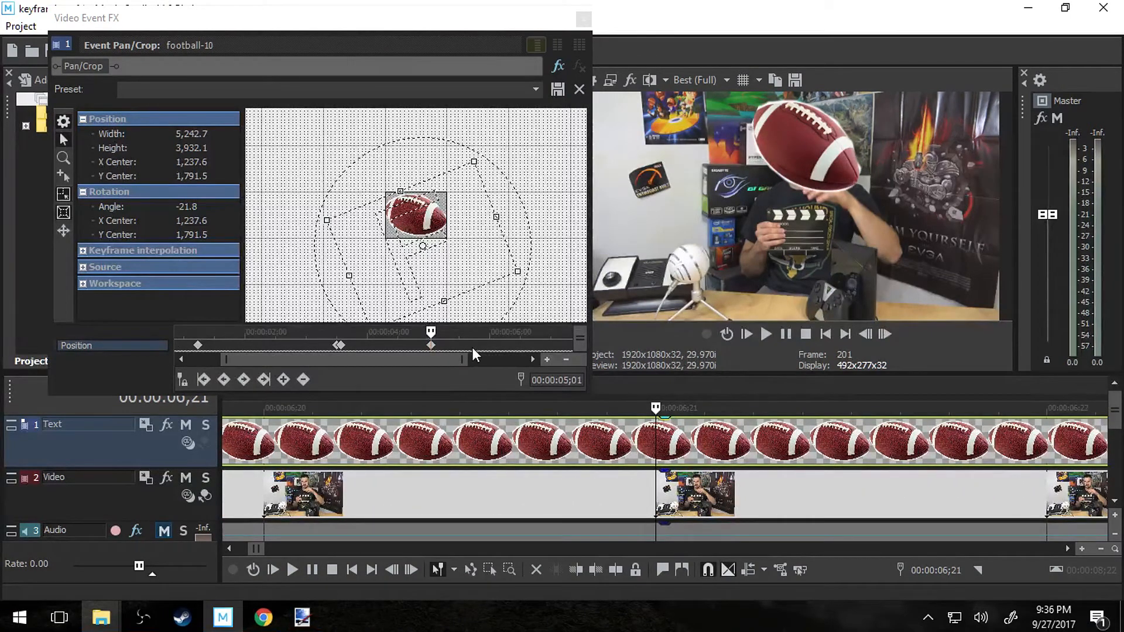
{"action": "left_click_drag", "start_coordinate": [431, 332], "coordinate": [541, 332]}
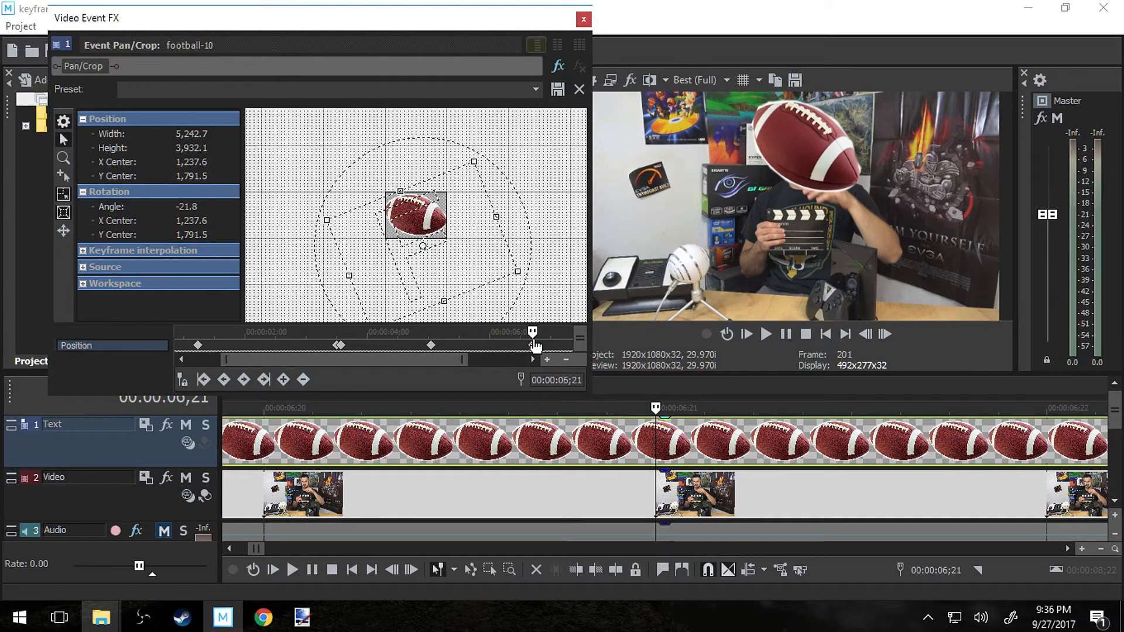
Check the football's fit on frames between 00:00:07;03 and 00:00:08;20, then place the project playhead at 00:00:08;15.
{"action": "scroll", "coordinate": [640, 441], "scroll_direction": "down", "scroll_amount": 10}
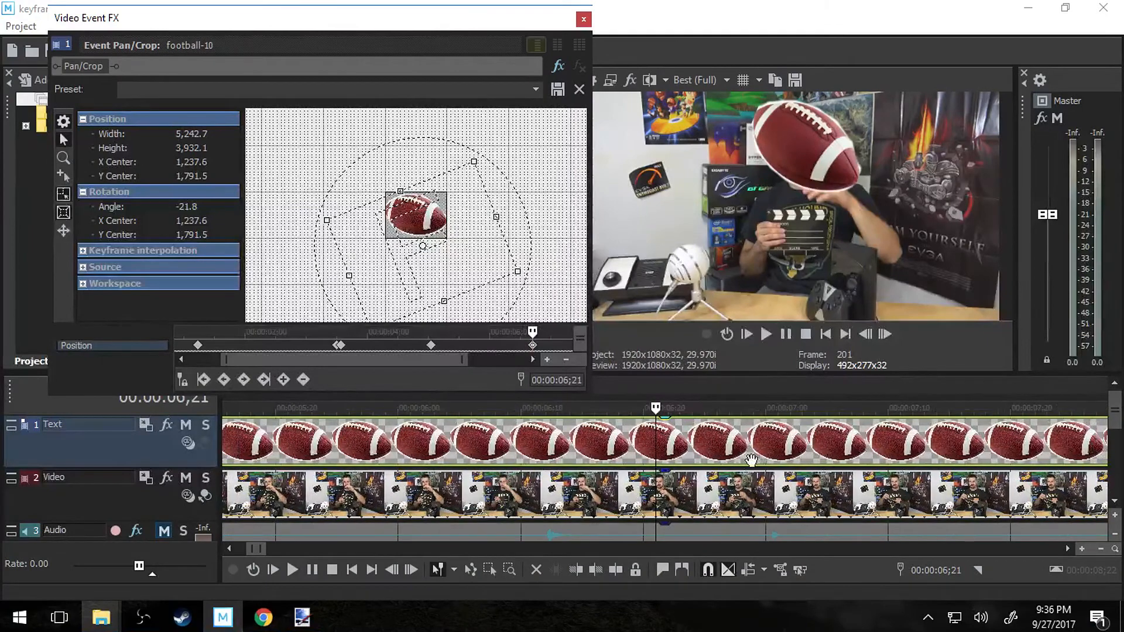
{"action": "left_click", "coordinate": [736, 440]}
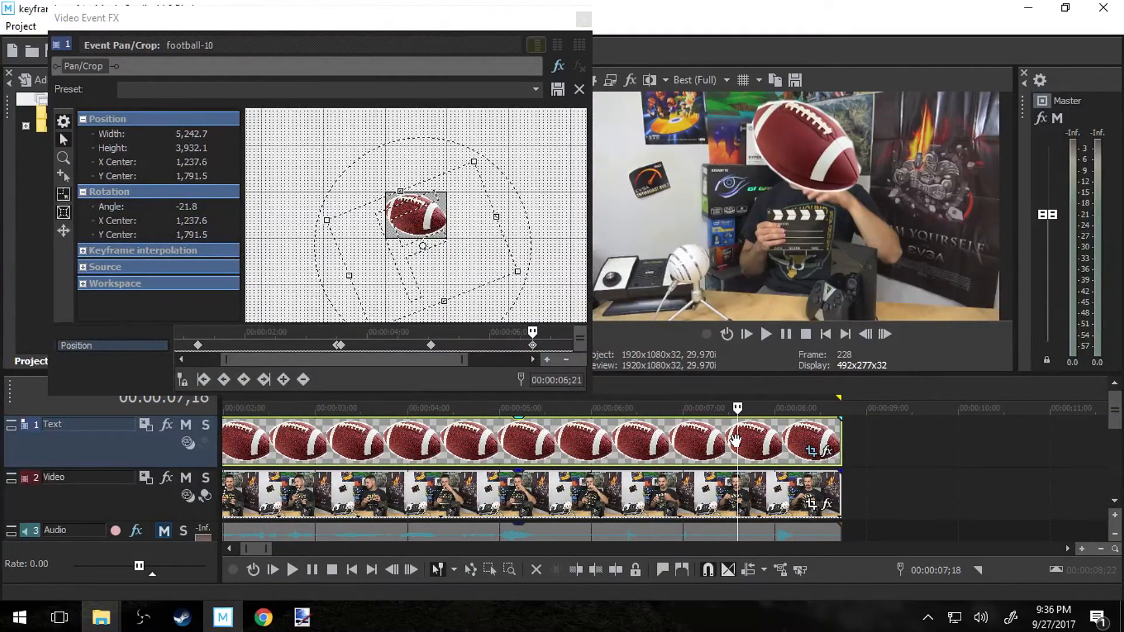
{"action": "left_click", "coordinate": [706, 443]}
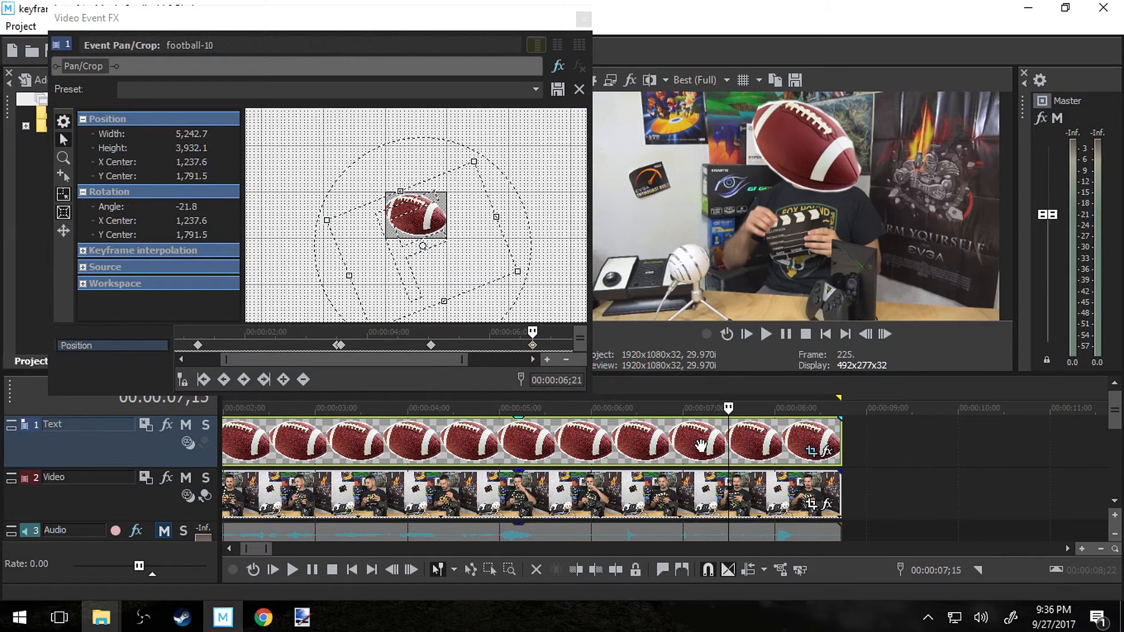
{"action": "left_click", "coordinate": [692, 446]}
{"action": "scroll", "coordinate": [689, 445], "scroll_direction": "down", "scroll_amount": 3}
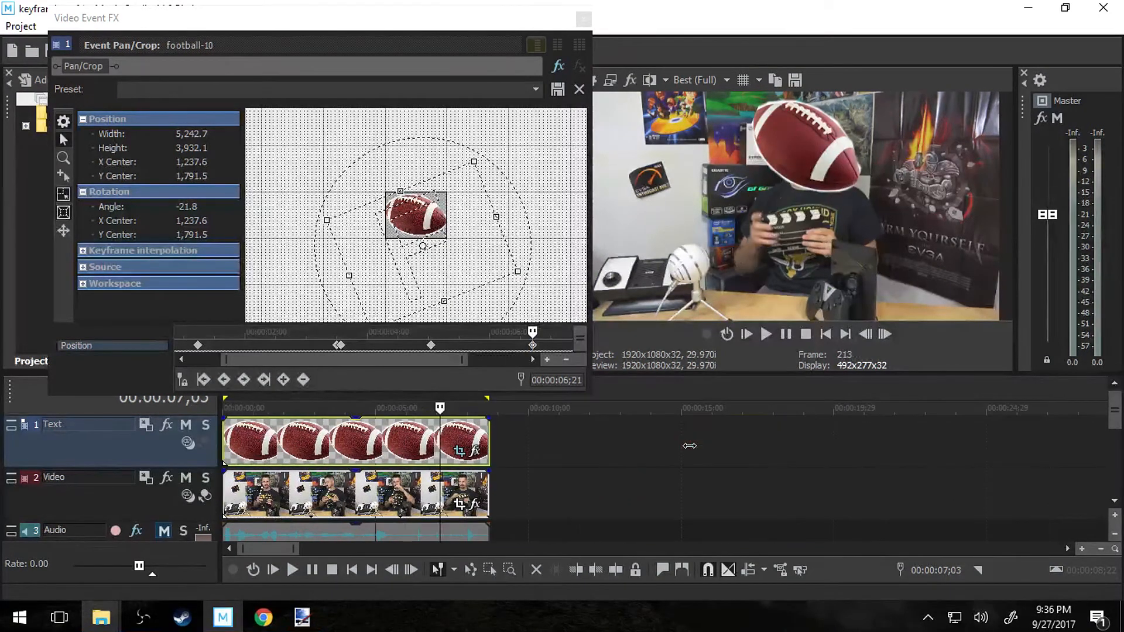
{"action": "scroll", "coordinate": [689, 446], "scroll_direction": "up", "scroll_amount": 4}
{"action": "left_click", "coordinate": [724, 446]}
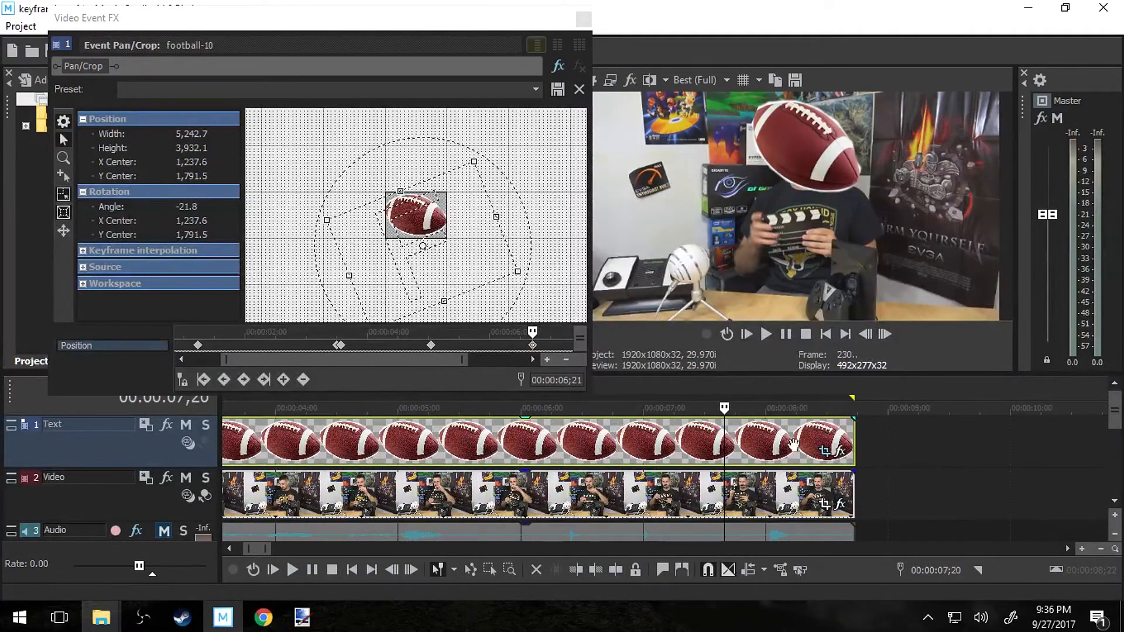
{"action": "left_click", "coordinate": [826, 432]}
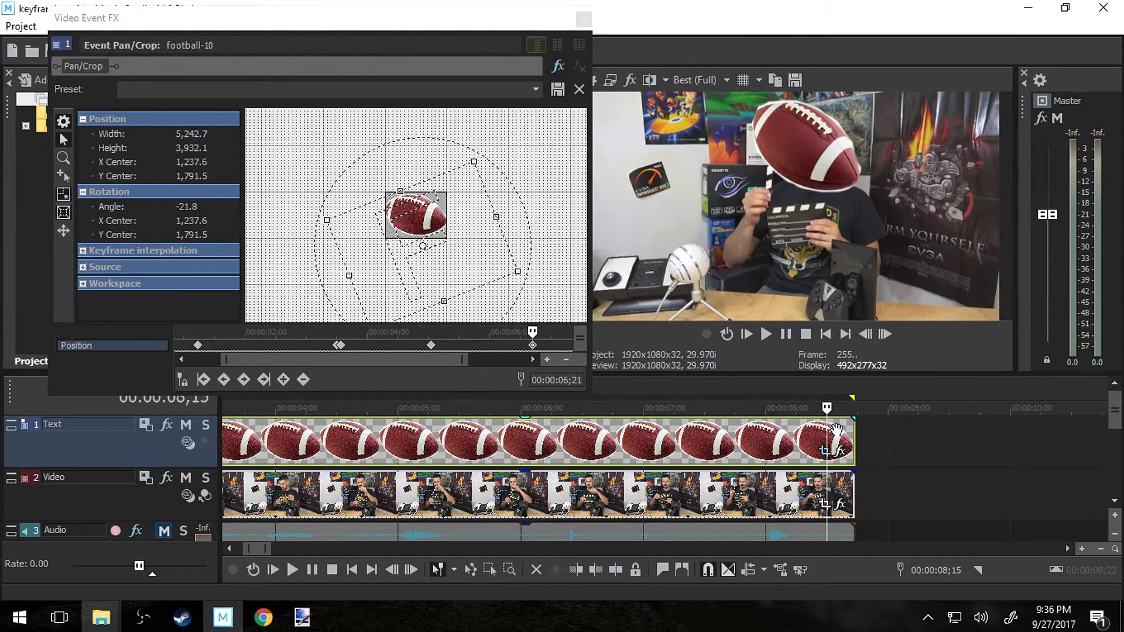
{"action": "left_click", "coordinate": [848, 432]}
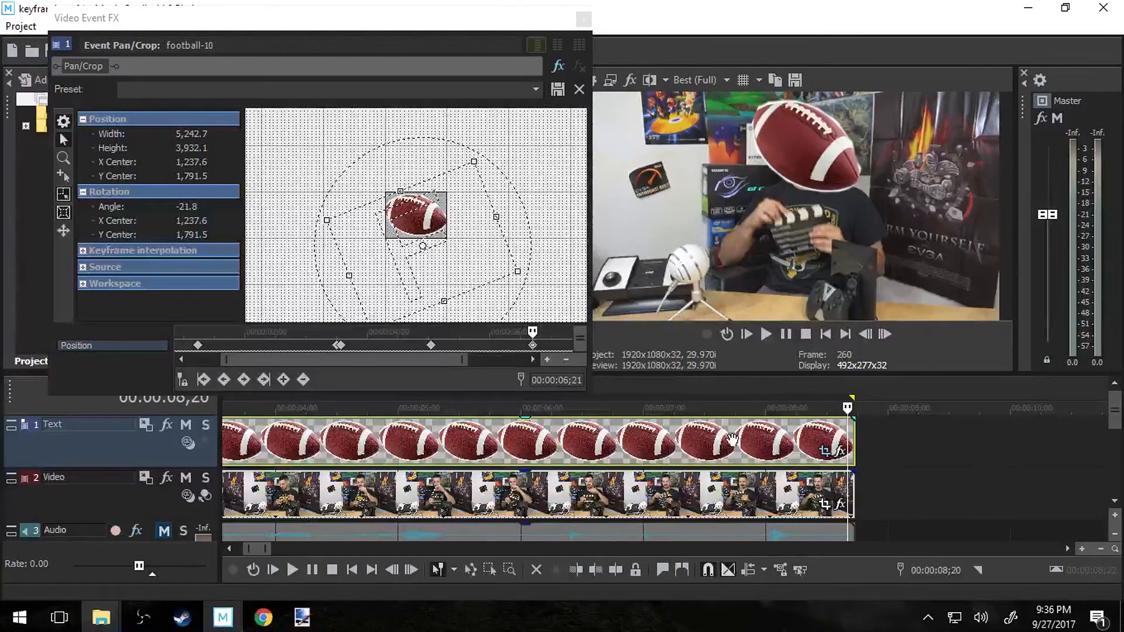
{"action": "left_click", "coordinate": [827, 425]}
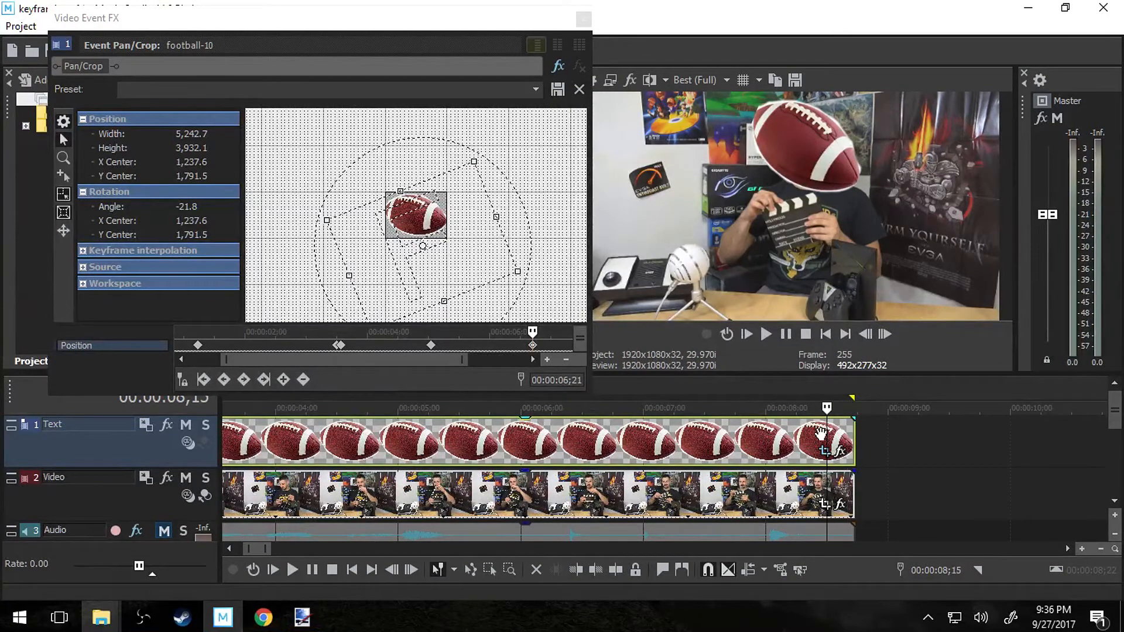
Create a football pan/crop keyframe at 00:00:08;15 with the crop frame shifted vertically to Y Center 1,873.8.
{"action": "scroll", "coordinate": [755, 436], "scroll_direction": "up", "scroll_amount": 5}
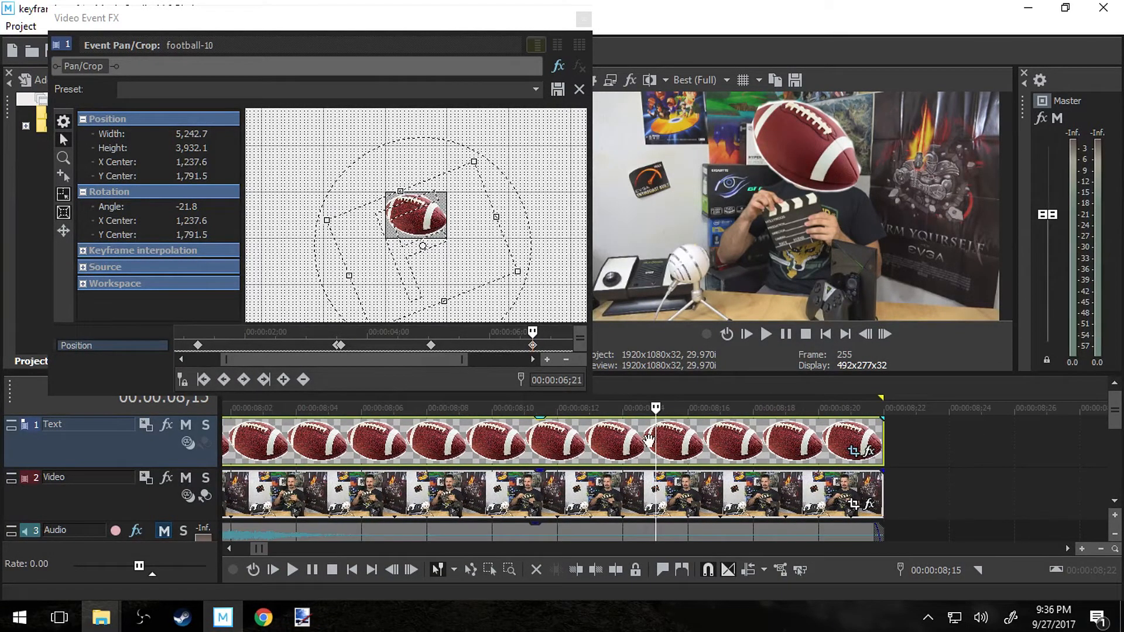
{"action": "scroll", "coordinate": [656, 435], "scroll_direction": "up", "scroll_amount": 4}
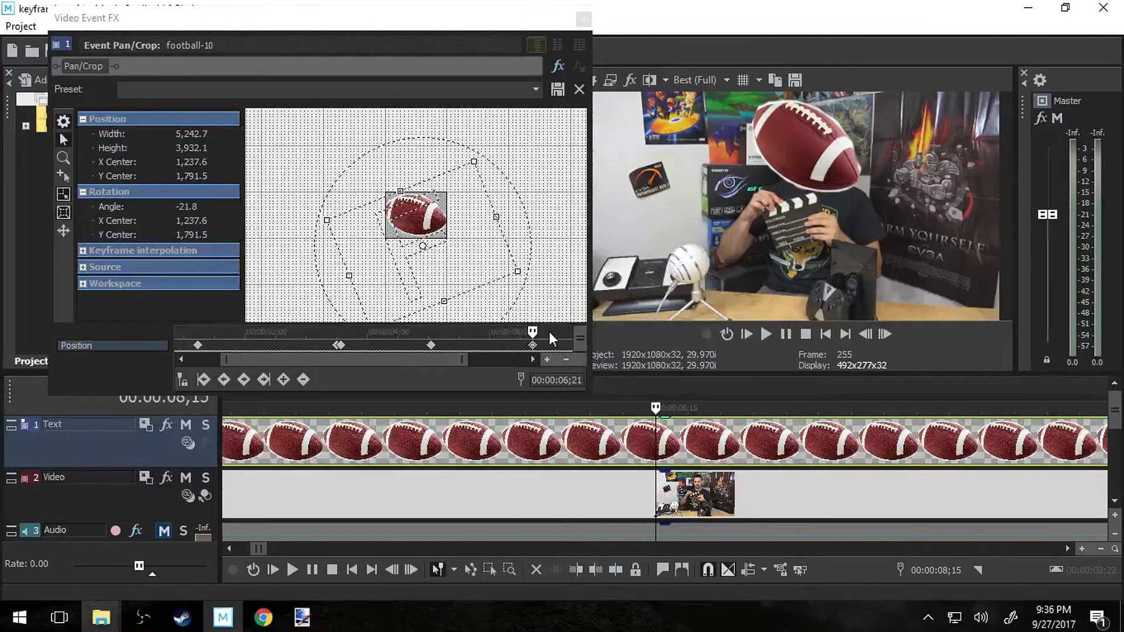
{"action": "left_click", "coordinate": [533, 332]}
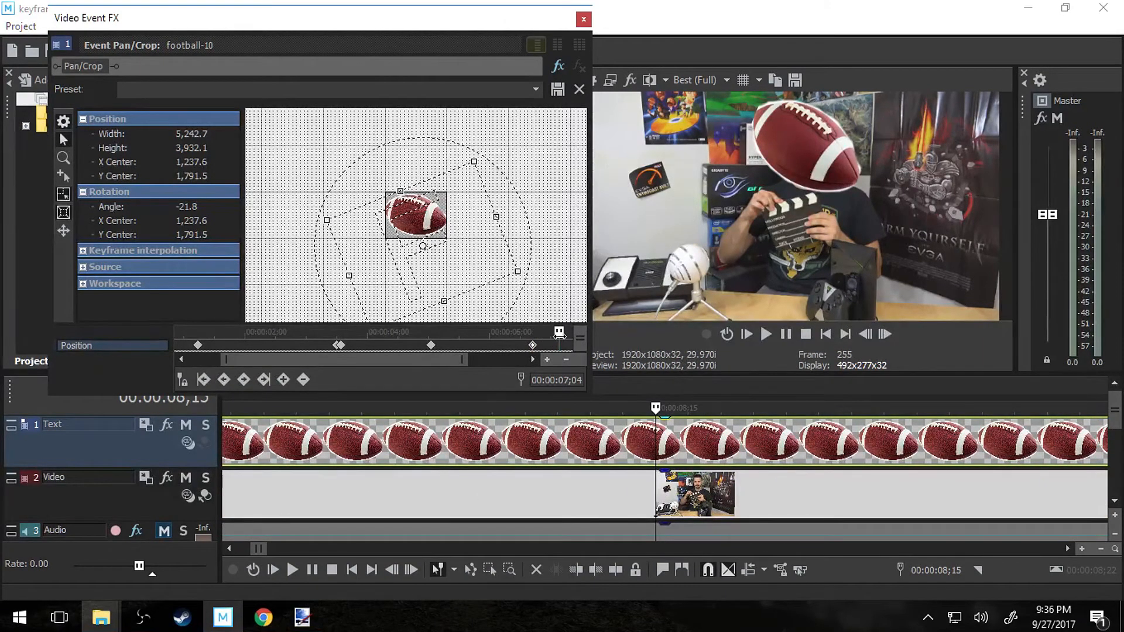
{"action": "left_click_drag", "start_coordinate": [559, 332], "coordinate": [511, 338]}
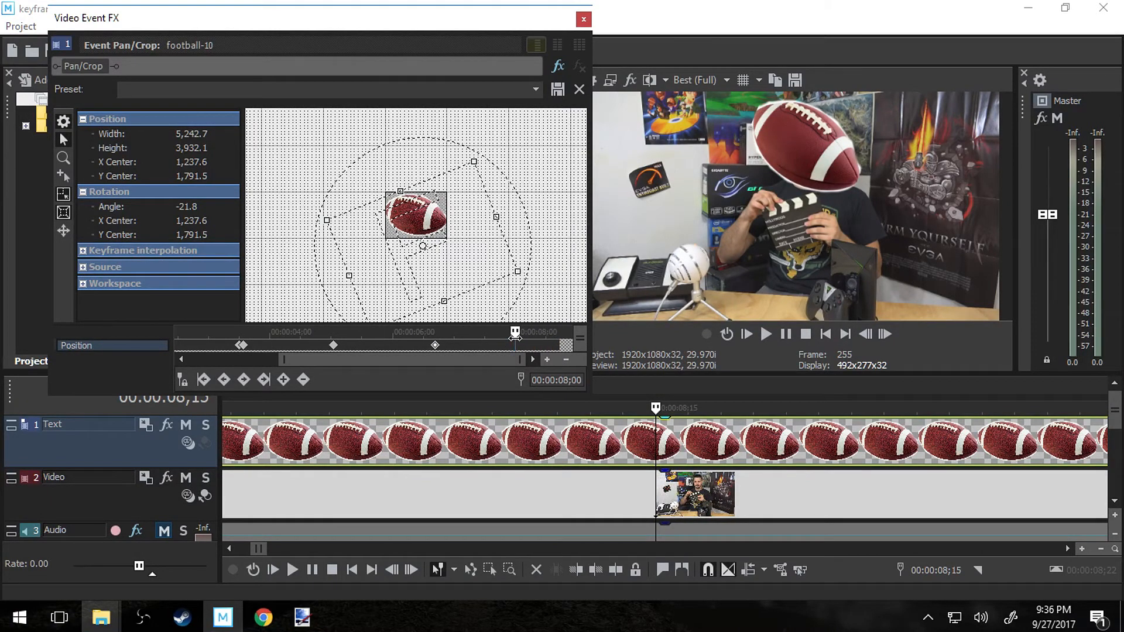
{"action": "left_click_drag", "start_coordinate": [524, 336], "coordinate": [526, 337]}
{"action": "left_click_drag", "start_coordinate": [417, 214], "coordinate": [417, 215]}
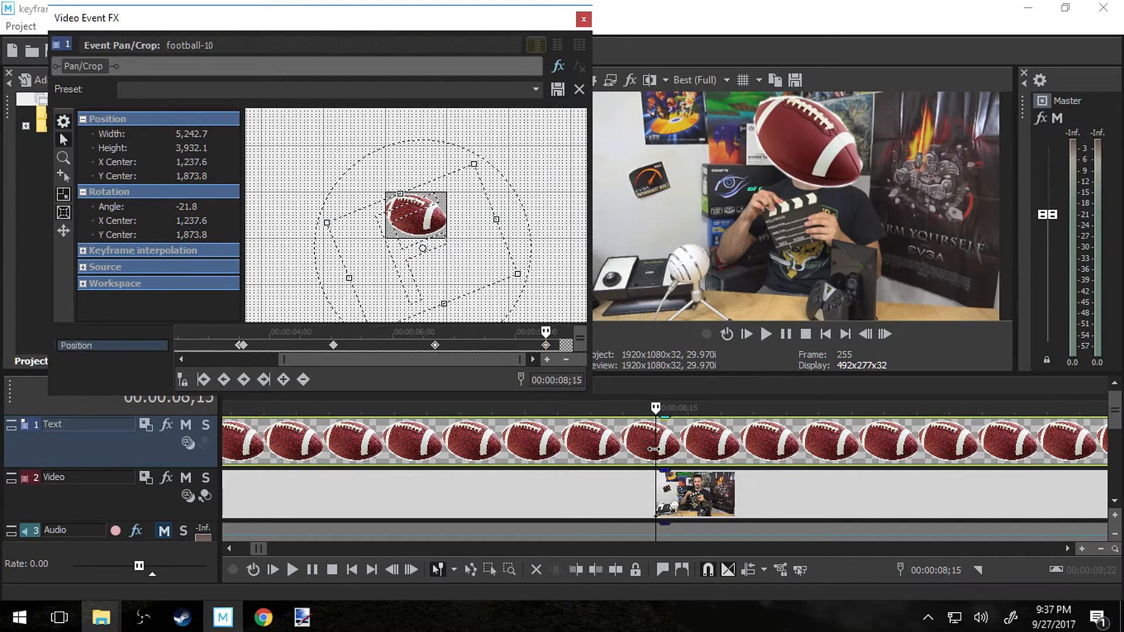
With the playhead on the clip's last frame, 00:00:08;21, create a football pan/crop keyframe at 00:00:08;22 with Y Center 1,818.9.
{"action": "left_click", "coordinate": [663, 449]}
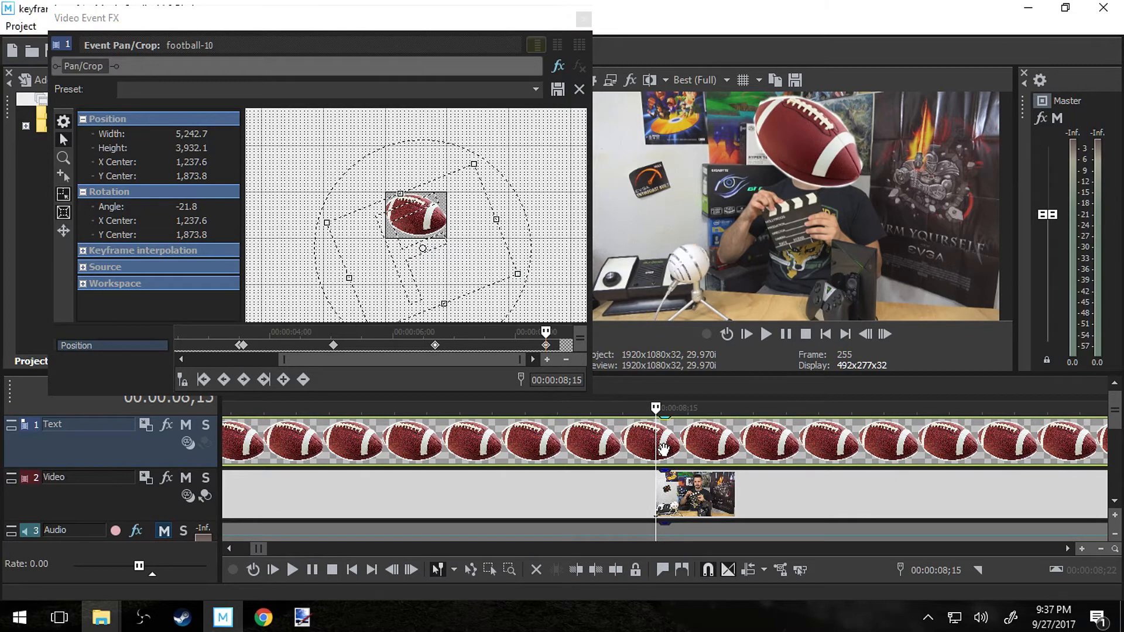
{"action": "scroll", "coordinate": [664, 450], "scroll_direction": "up", "scroll_amount": 5}
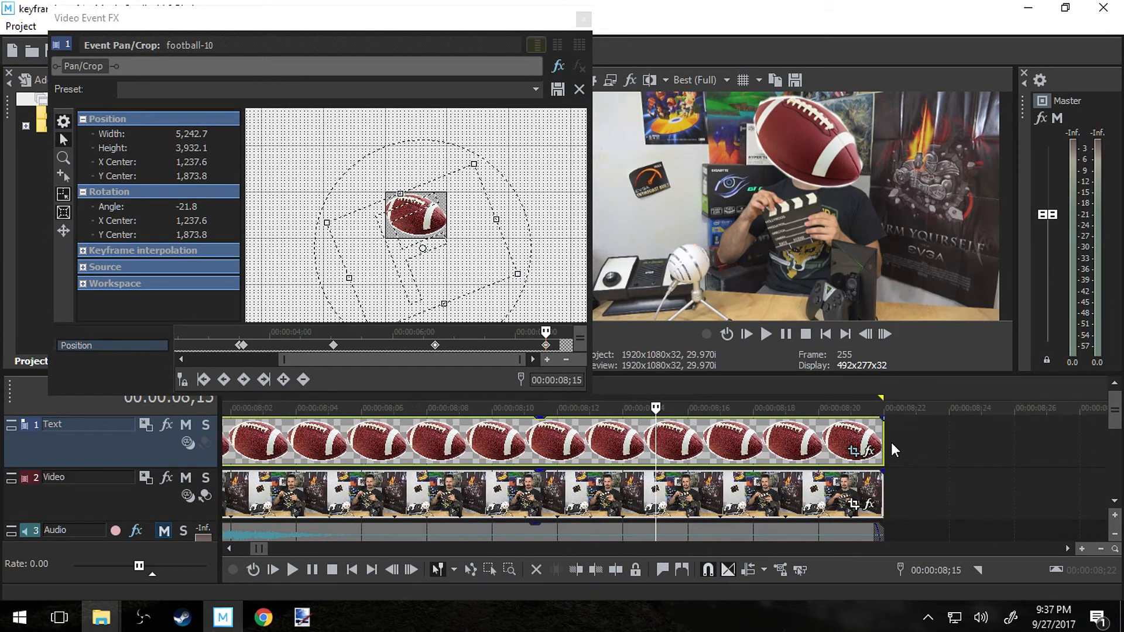
{"action": "left_click", "coordinate": [878, 430]}
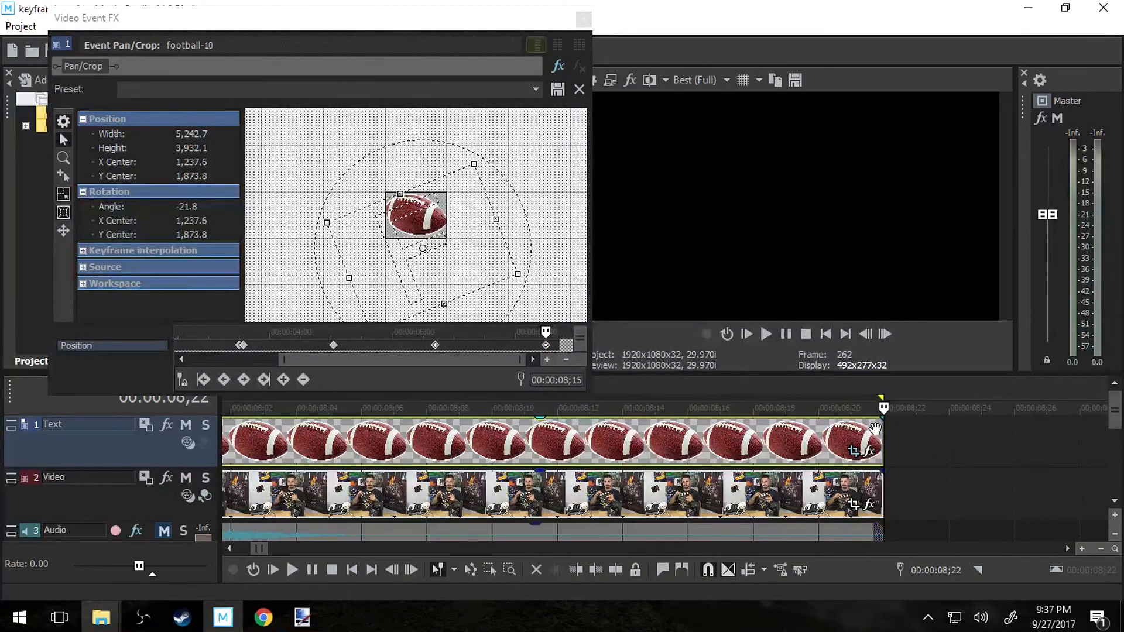
{"action": "scroll", "coordinate": [875, 429], "scroll_direction": "up", "scroll_amount": 3}
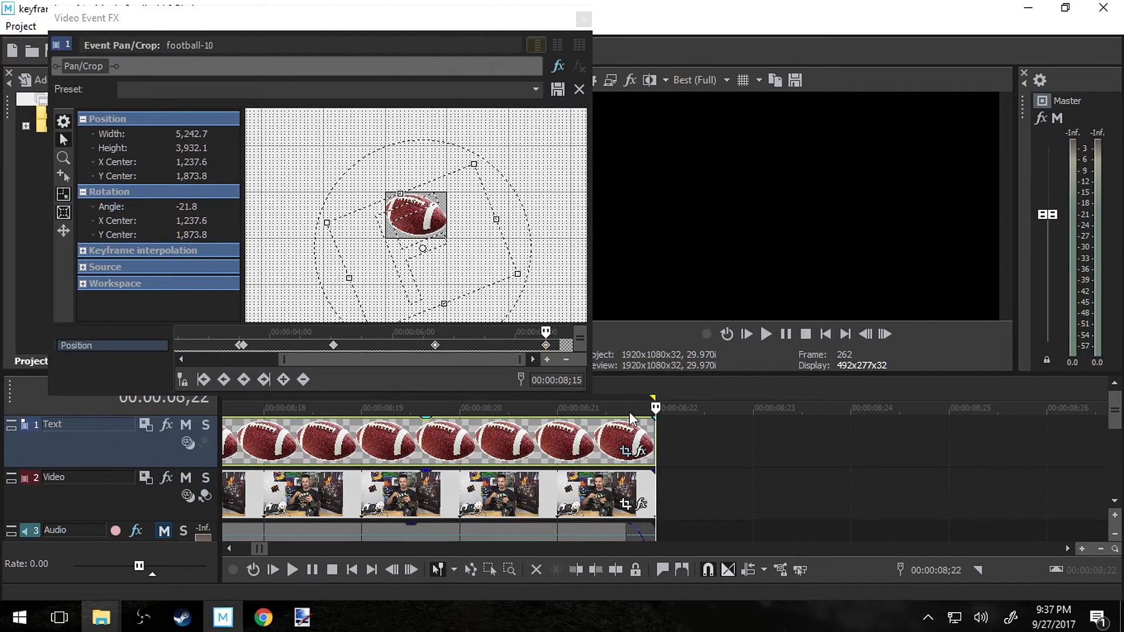
{"action": "scroll", "coordinate": [632, 418], "scroll_direction": "up", "scroll_amount": 1}
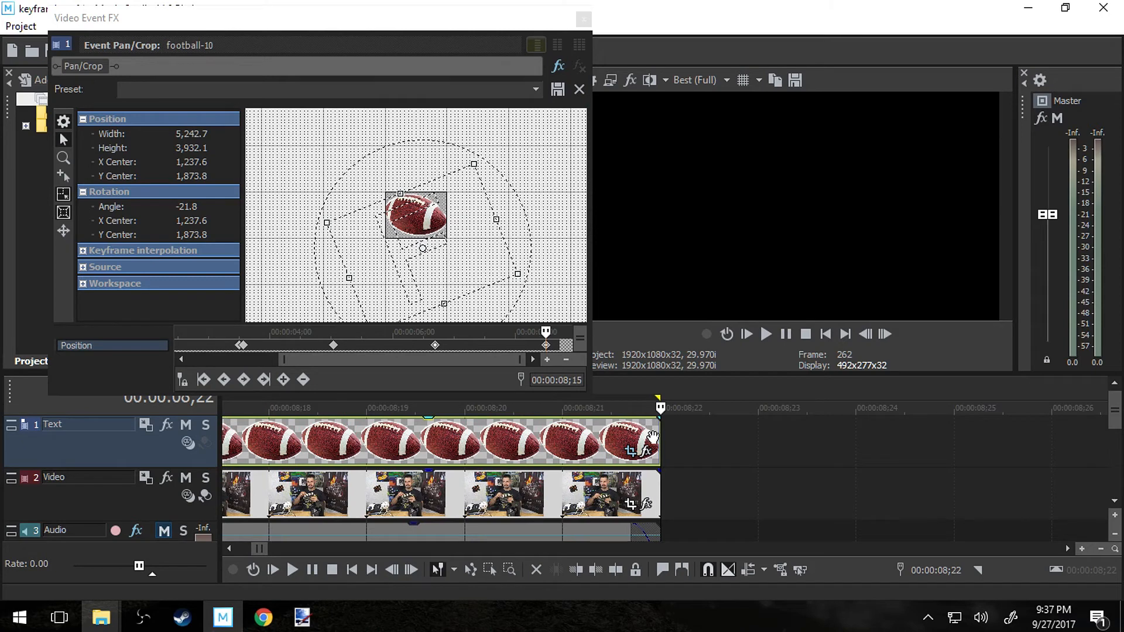
{"action": "scroll", "coordinate": [638, 432], "scroll_direction": "down", "scroll_amount": 1}
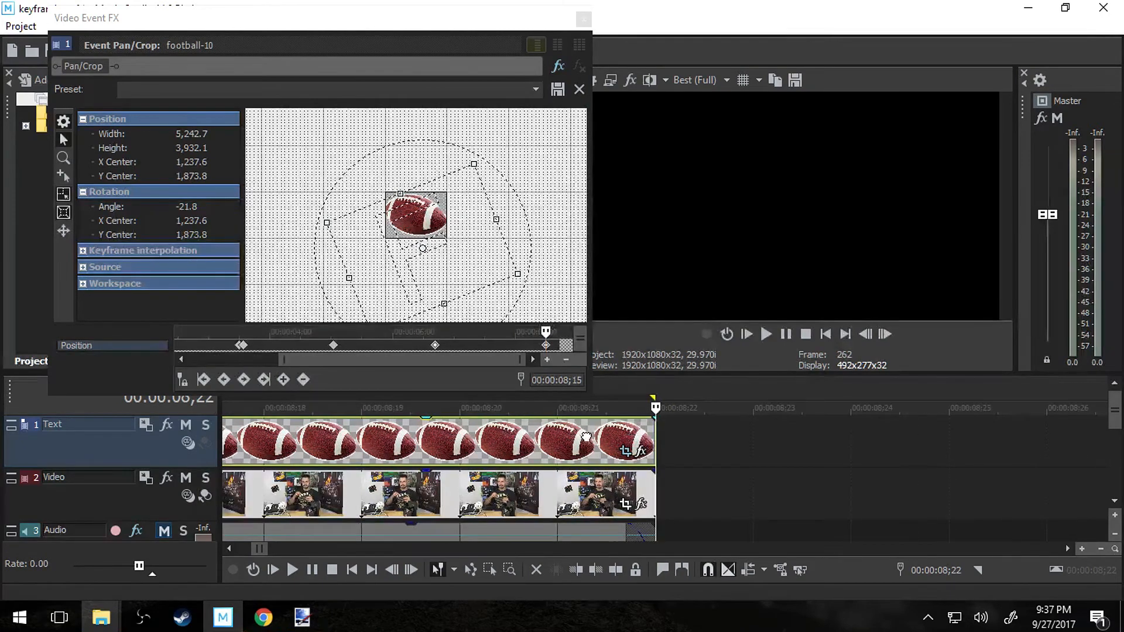
{"action": "left_click", "coordinate": [585, 436]}
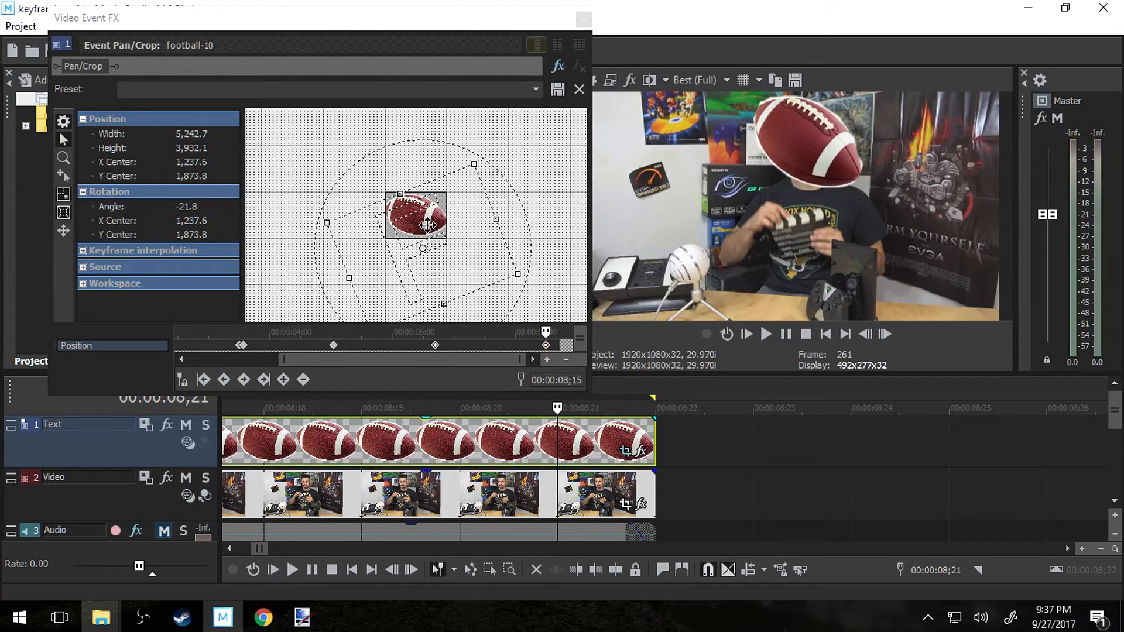
{"action": "left_click", "coordinate": [427, 224]}
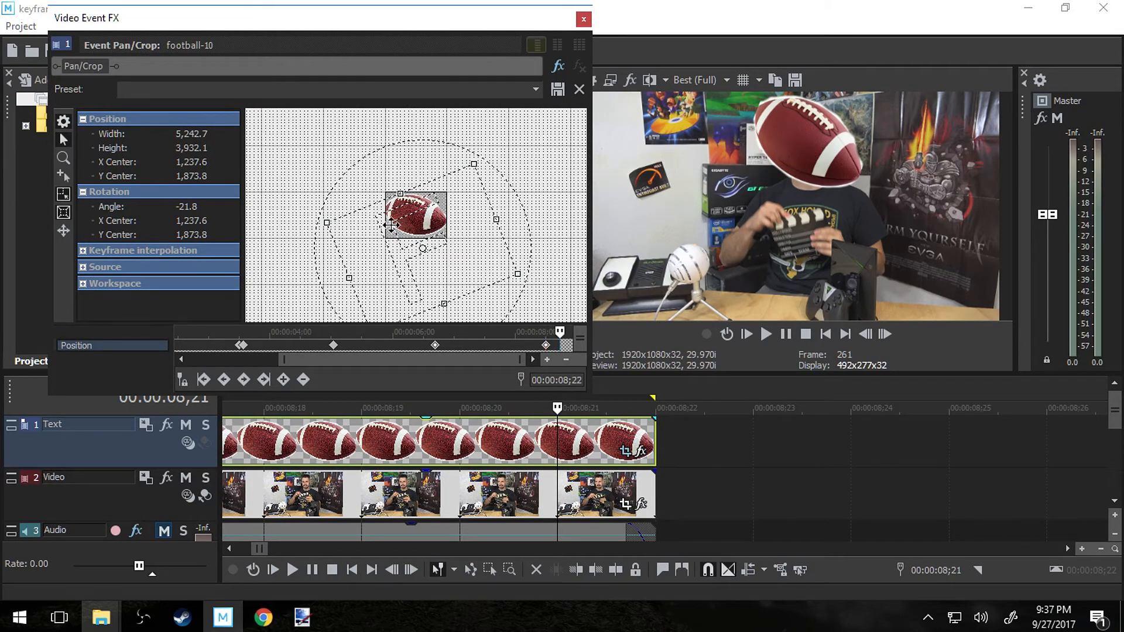
{"action": "left_click_drag", "start_coordinate": [401, 227], "coordinate": [401, 226]}
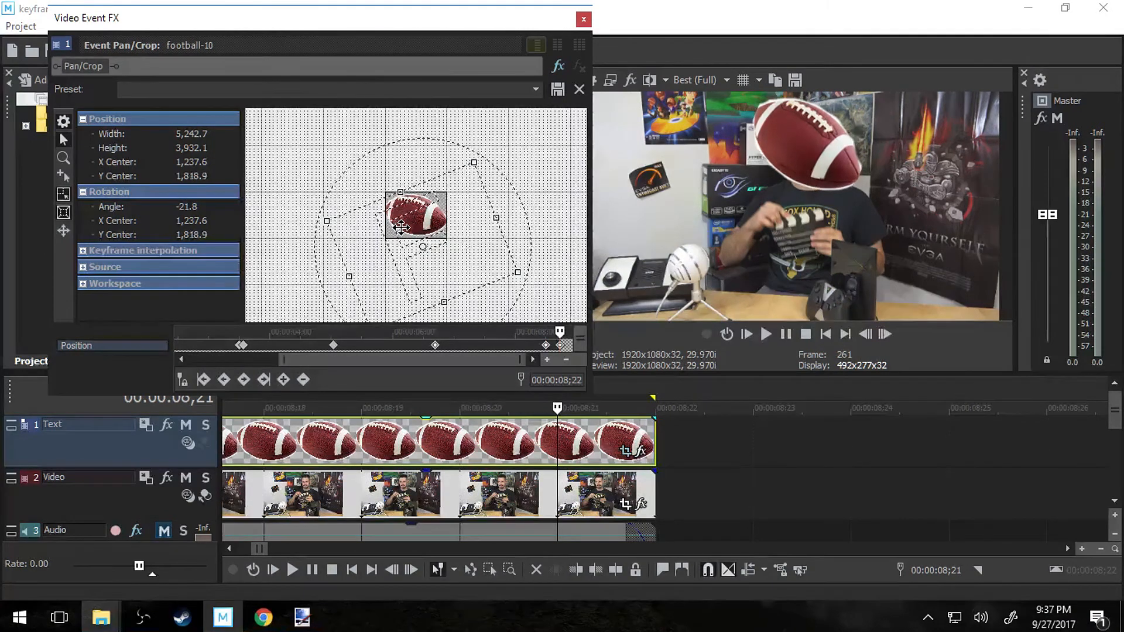
Close the football's pan/crop settings and play the whole project from the start to check the finished tracking.
{"action": "left_click", "coordinate": [583, 20]}
{"action": "scroll", "coordinate": [438, 389], "scroll_direction": "down", "scroll_amount": 10}
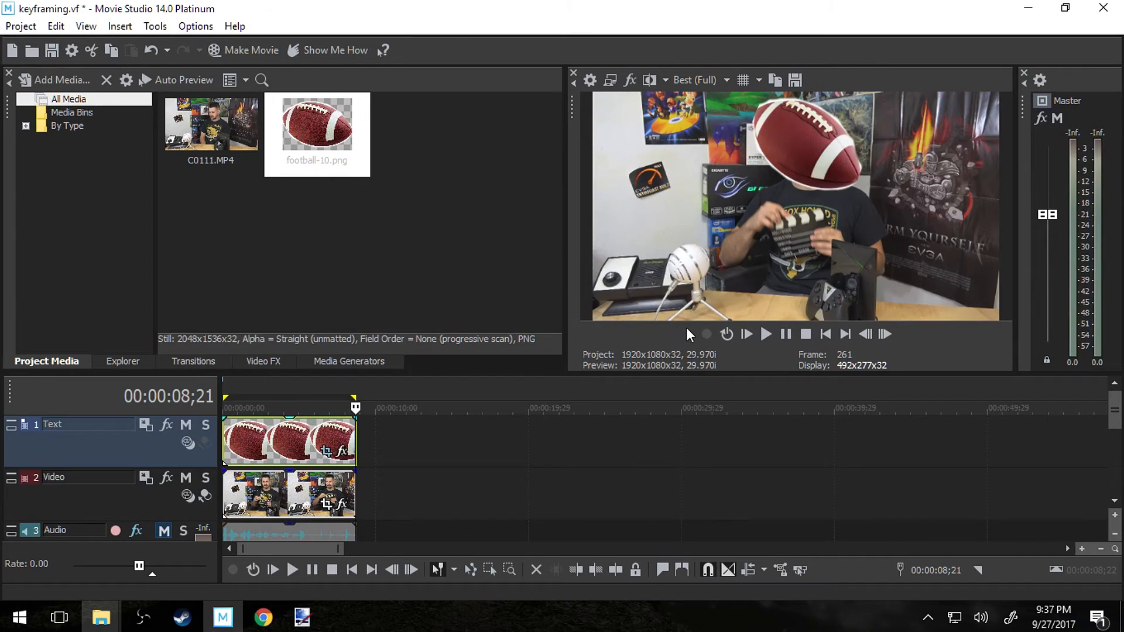
{"action": "left_click", "coordinate": [746, 335]}
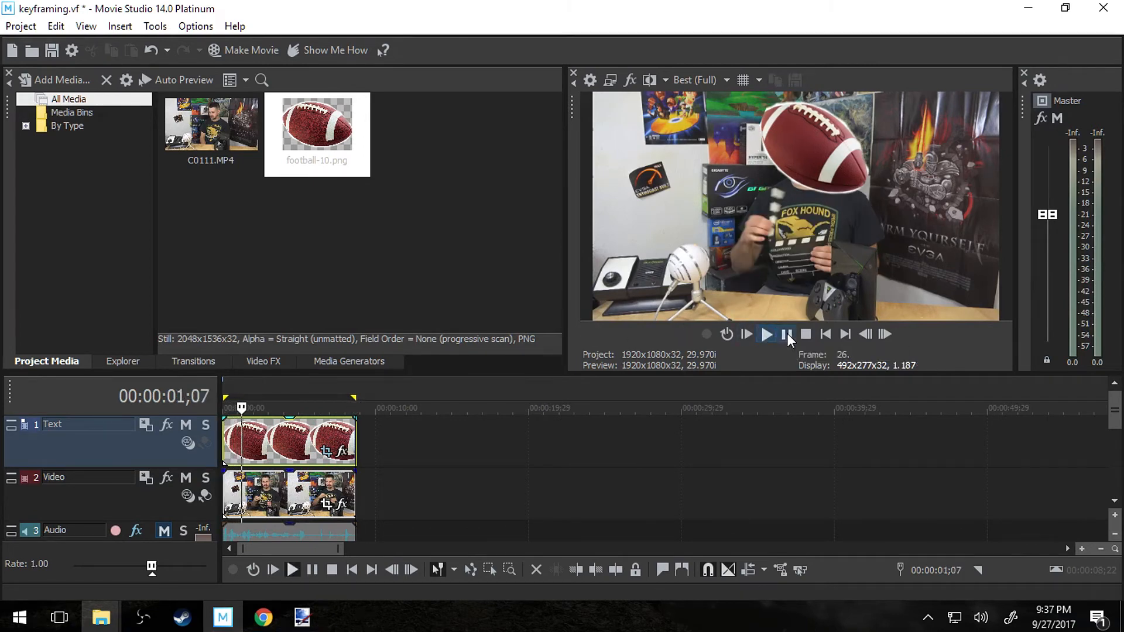
Replay the project from the start through the end of the clip to check the football's tracking.
{"action": "left_click", "coordinate": [785, 334]}
{"action": "left_click", "coordinate": [781, 335]}
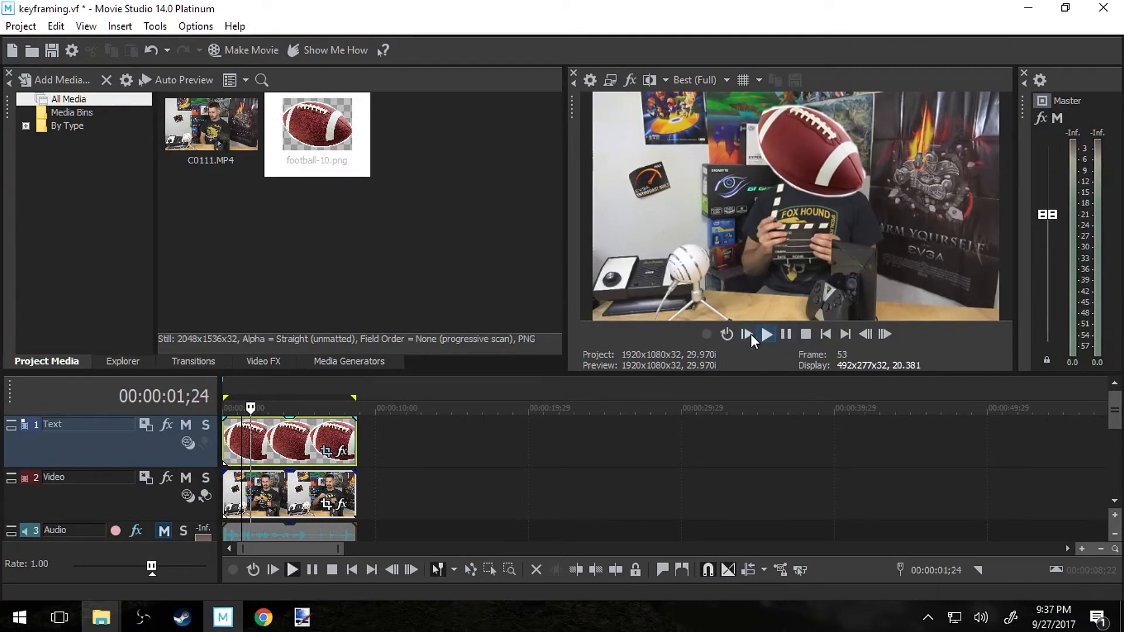
{"action": "left_click", "coordinate": [750, 333]}
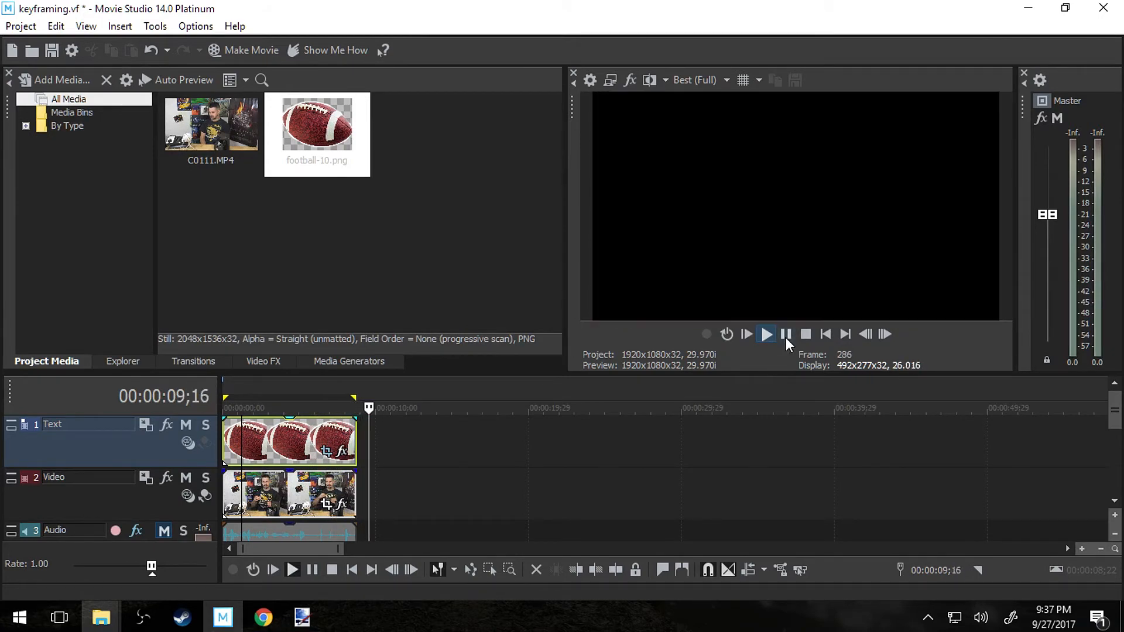
{"action": "left_click", "coordinate": [785, 335]}
{"action": "scroll", "coordinate": [445, 433], "scroll_direction": "up", "scroll_amount": 2}
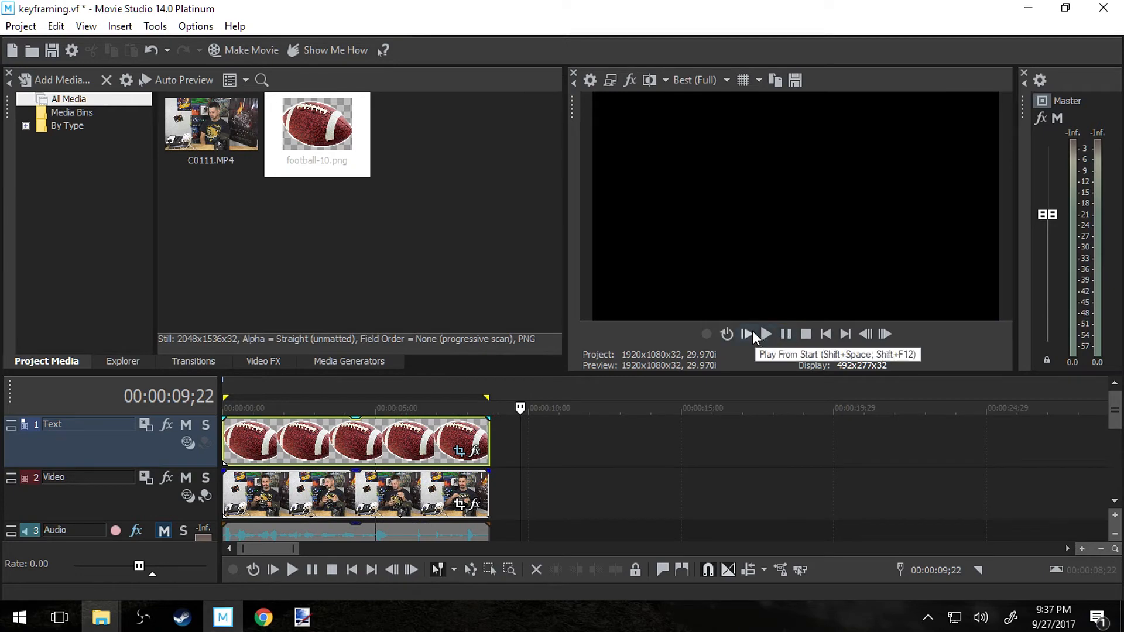
{"action": "left_click", "coordinate": [748, 333]}
{"action": "left_click", "coordinate": [785, 333]}
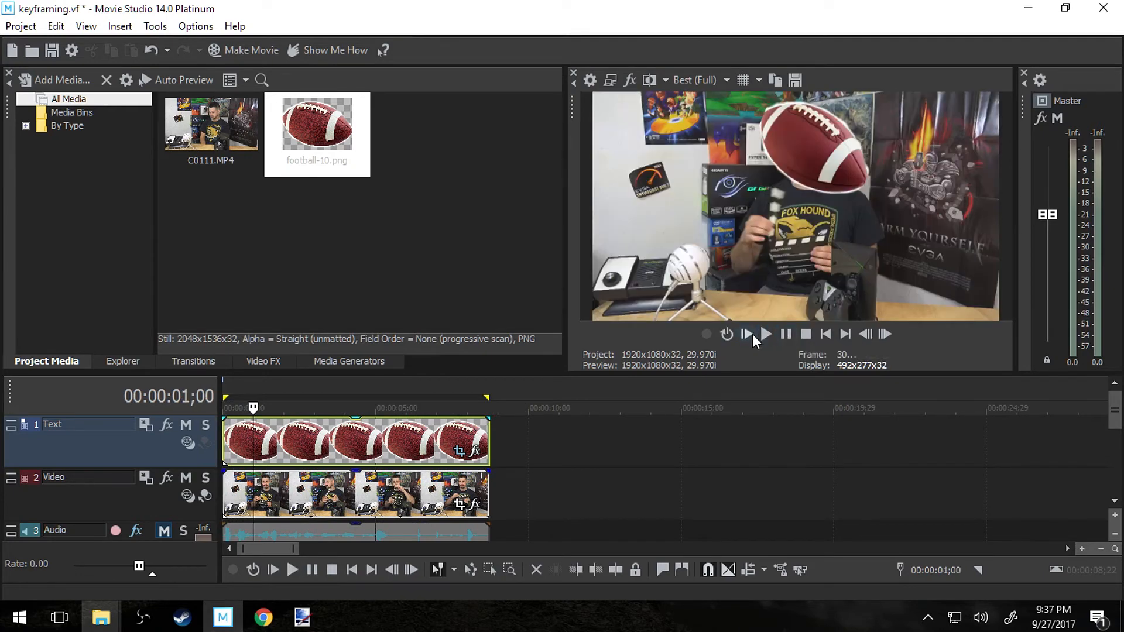
{"action": "left_click", "coordinate": [785, 334]}
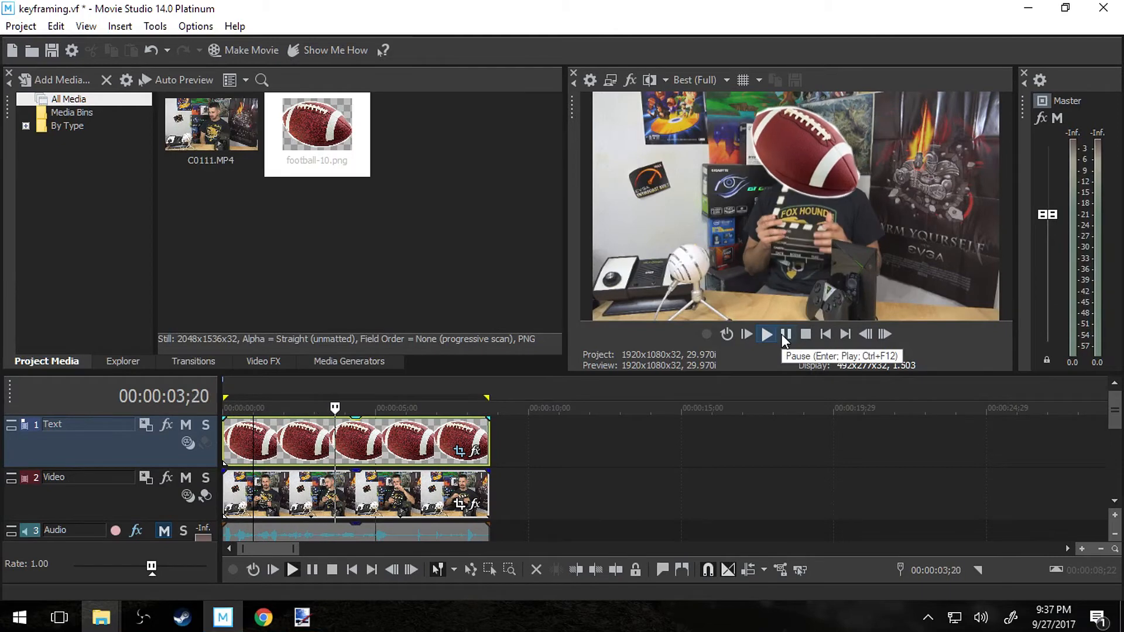
{"action": "left_click", "coordinate": [785, 335]}
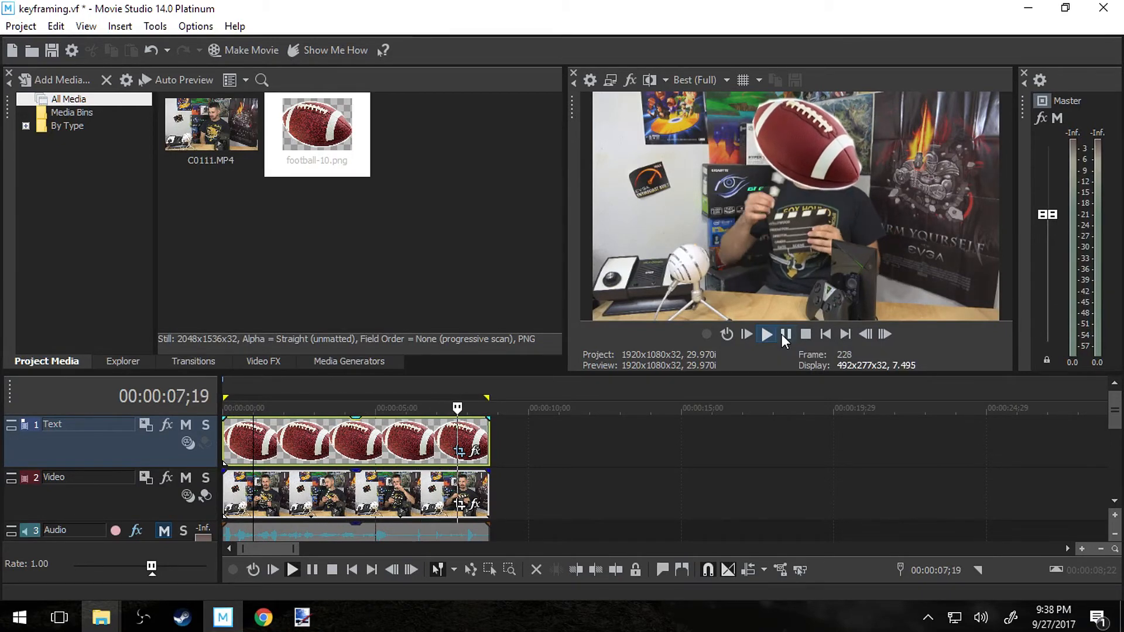
{"action": "left_click", "coordinate": [786, 335]}
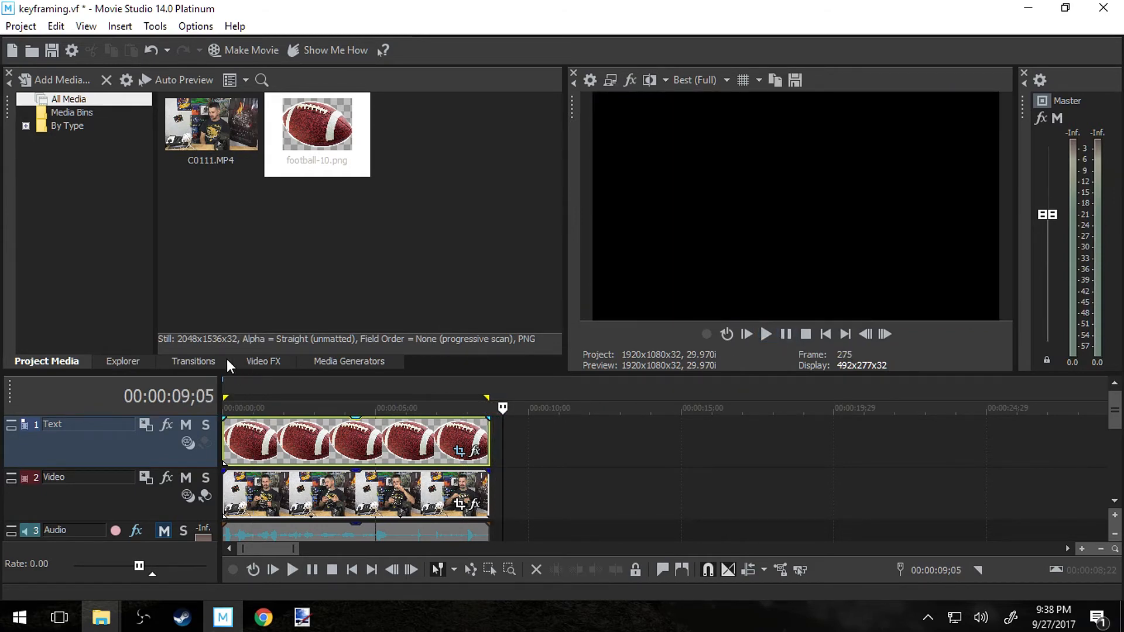
Add a Titles & Text event with the (Default) preset to the Text track, overlapping the football image.
{"action": "left_click", "coordinate": [350, 361]}
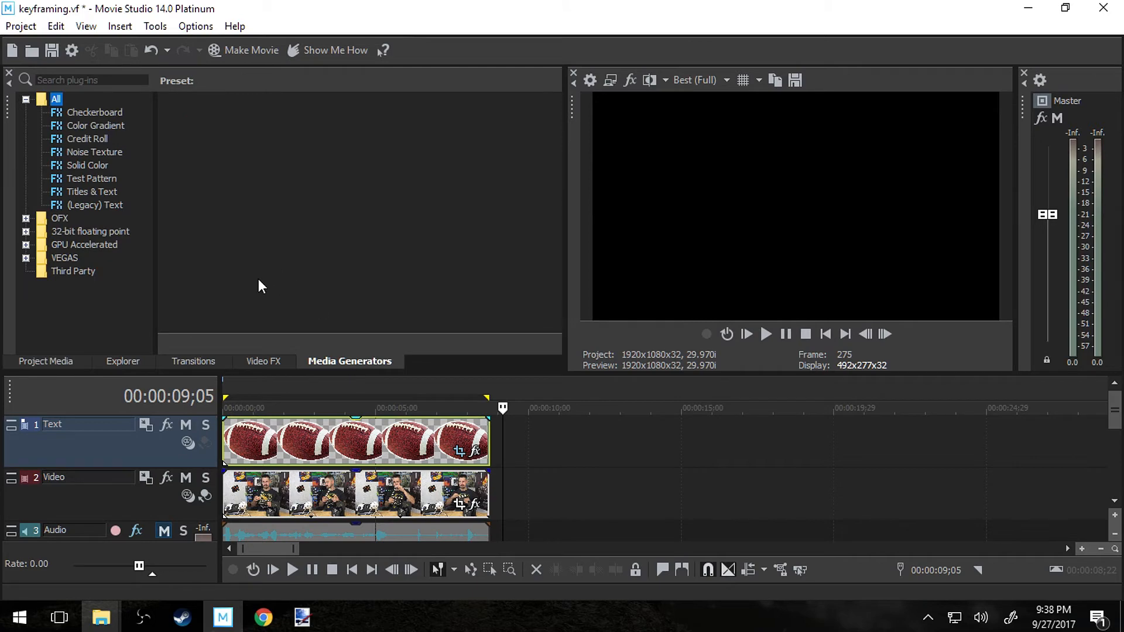
{"action": "left_click", "coordinate": [100, 182]}
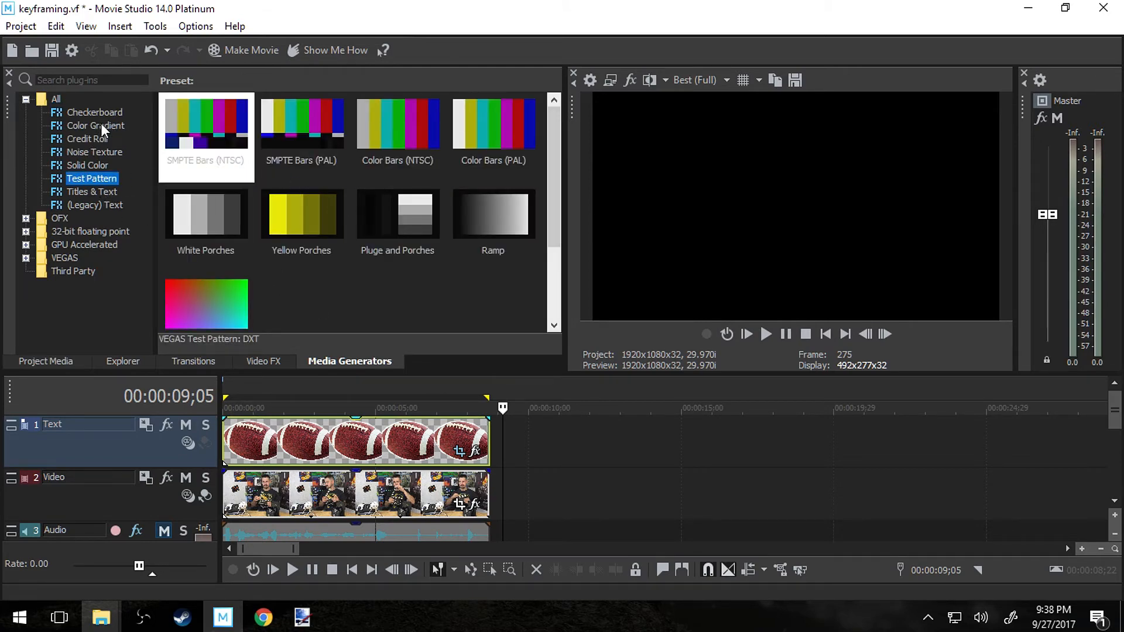
{"action": "left_click", "coordinate": [319, 439]}
{"action": "left_click", "coordinate": [82, 206]}
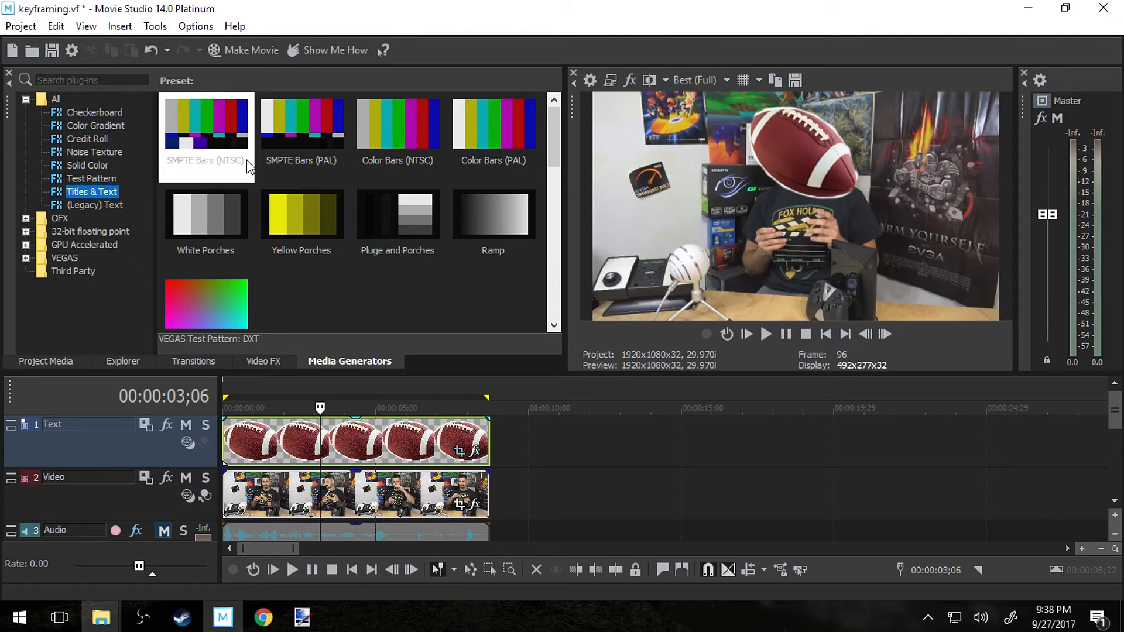
{"action": "left_click", "coordinate": [216, 118]}
{"action": "left_click_drag", "start_coordinate": [324, 365], "coordinate": [361, 436]}
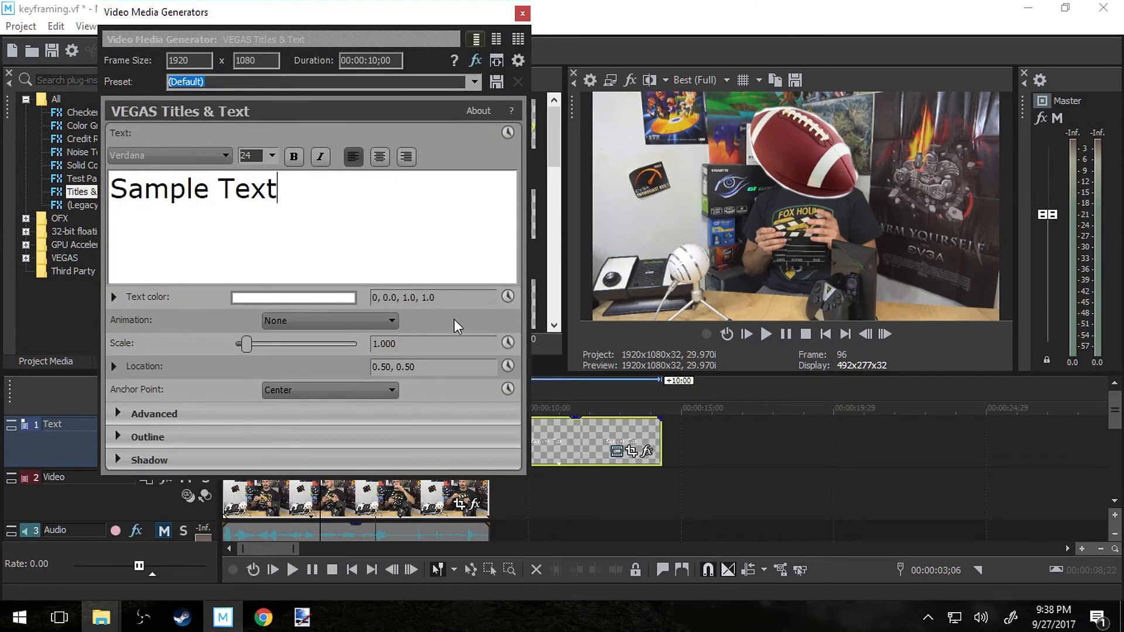
Turn on keyframe animation for the sample title's text color and play the title in the preview.
{"action": "left_click", "coordinate": [507, 298]}
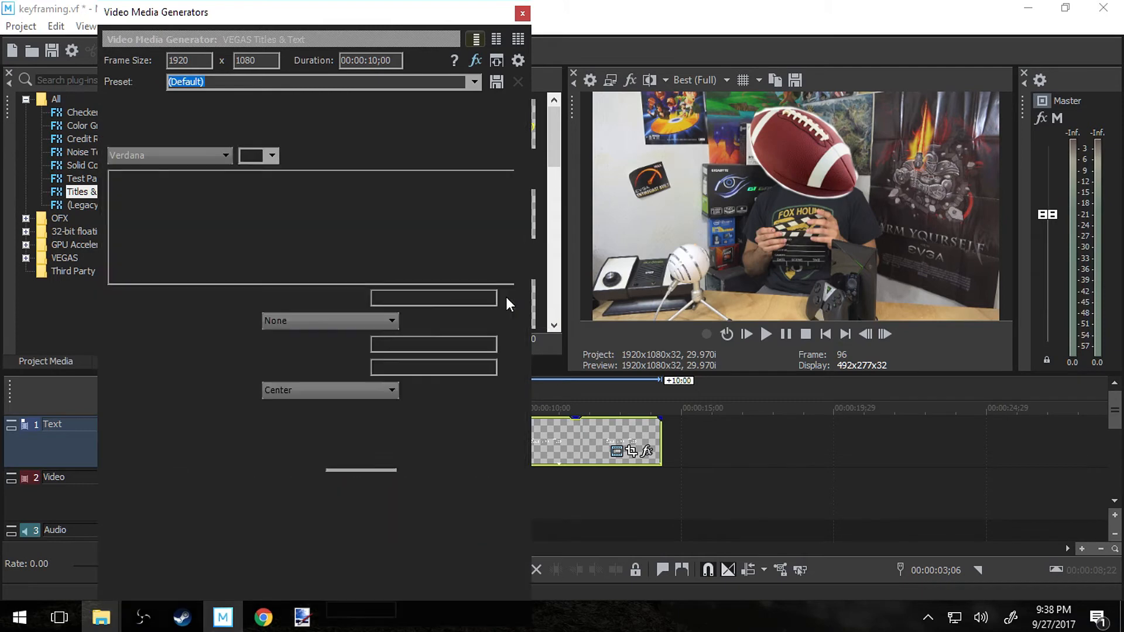
{"action": "left_click_drag", "start_coordinate": [520, 251], "coordinate": [518, 374]}
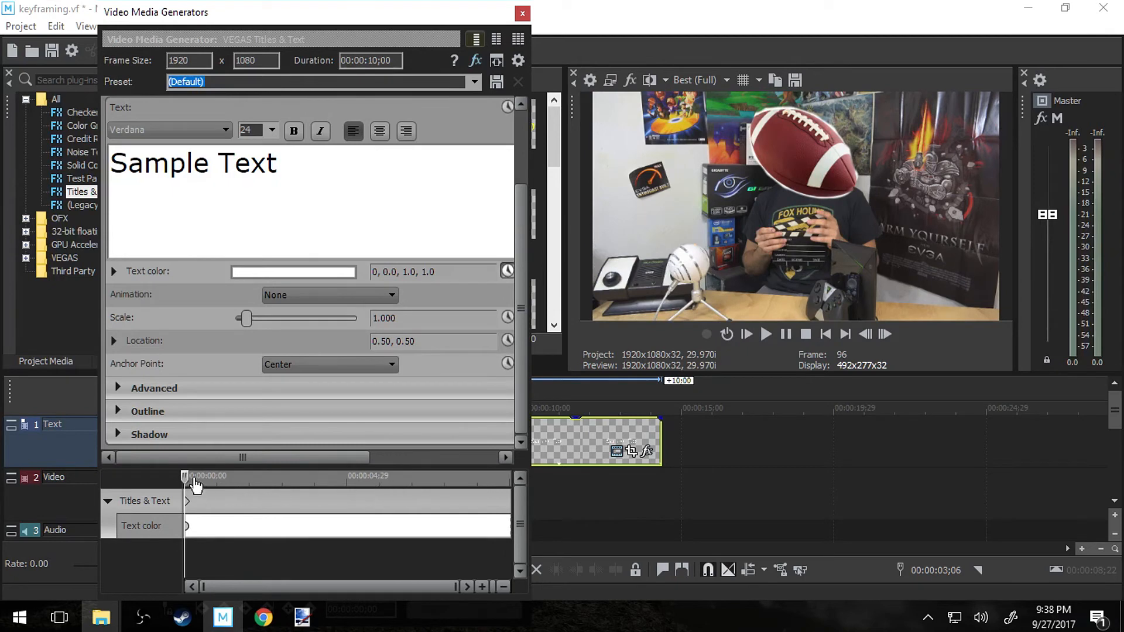
{"action": "left_click", "coordinate": [766, 334]}
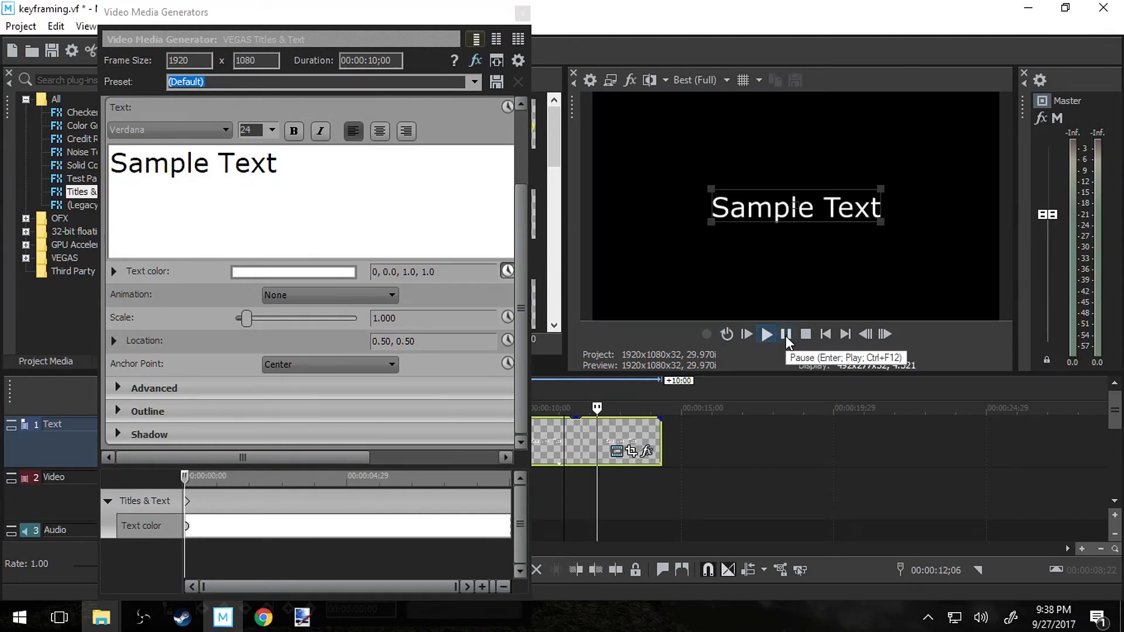
{"action": "left_click", "coordinate": [786, 333]}
{"action": "scroll", "coordinate": [603, 421], "scroll_direction": "up", "scroll_amount": 3}
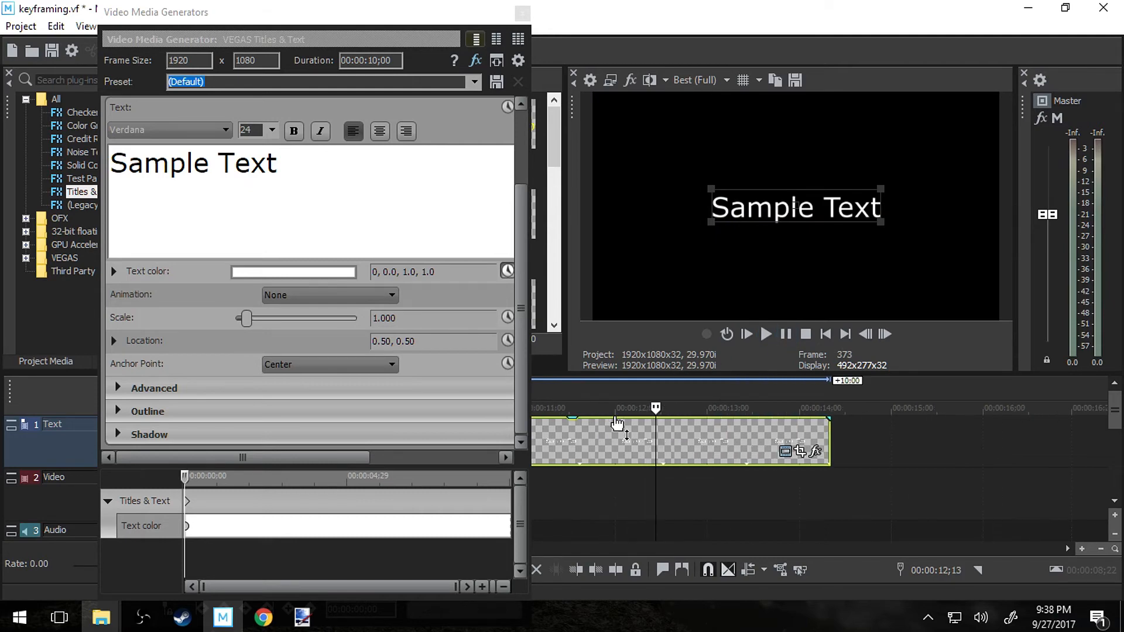
Review the title's Advanced properties in the generator settings, then close the settings.
{"action": "left_click", "coordinate": [501, 485]}
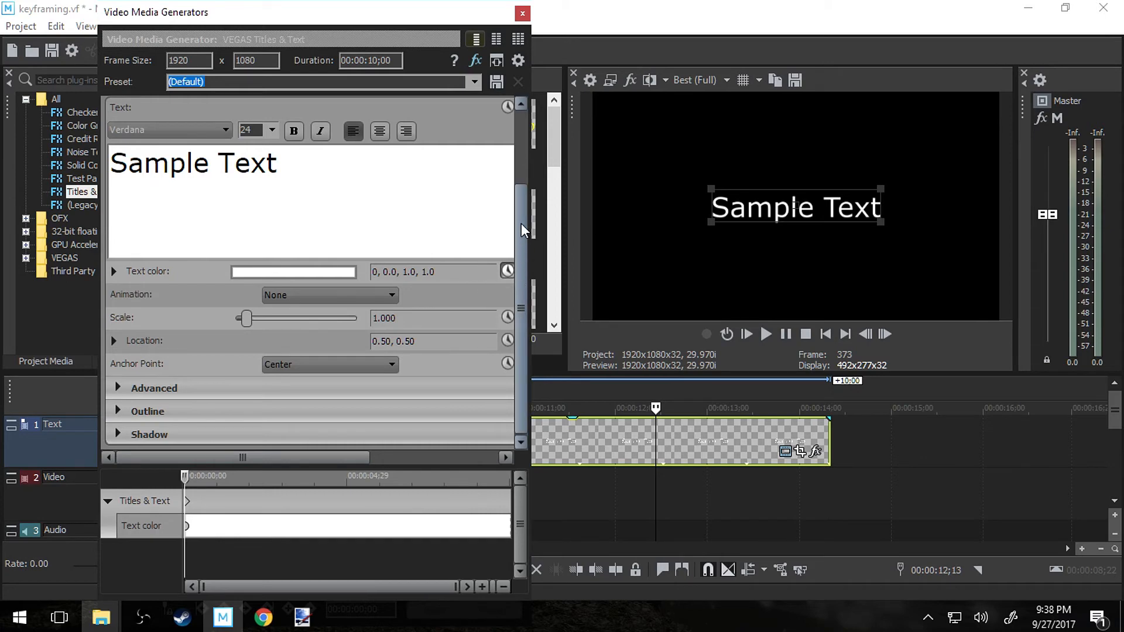
{"action": "left_click", "coordinate": [178, 394]}
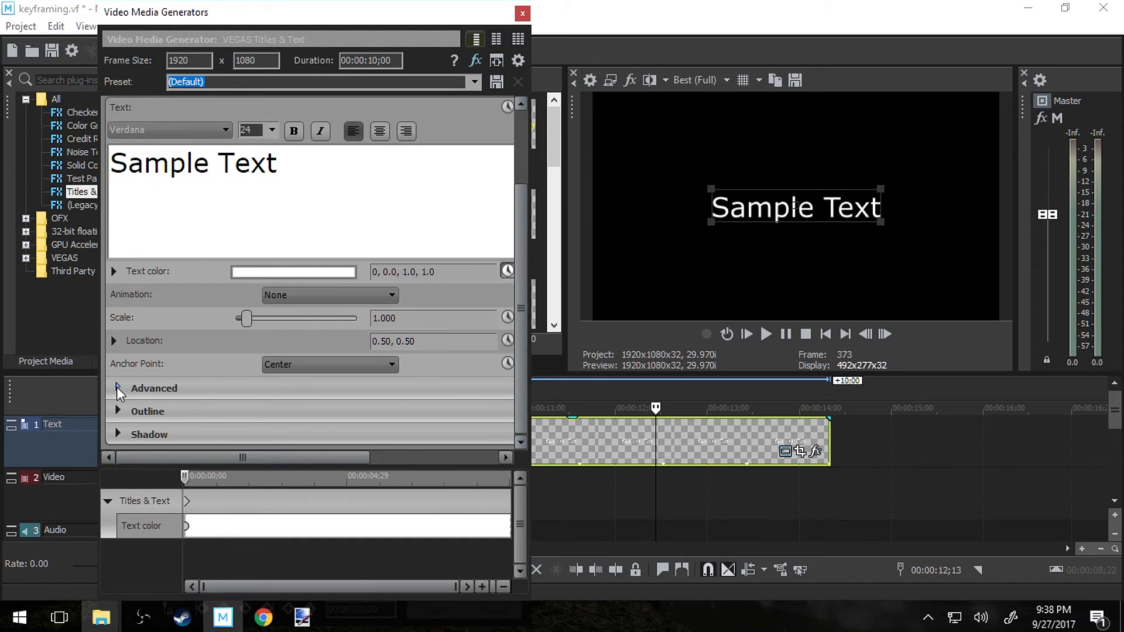
{"action": "scroll", "coordinate": [533, 244], "scroll_direction": "down", "scroll_amount": 3}
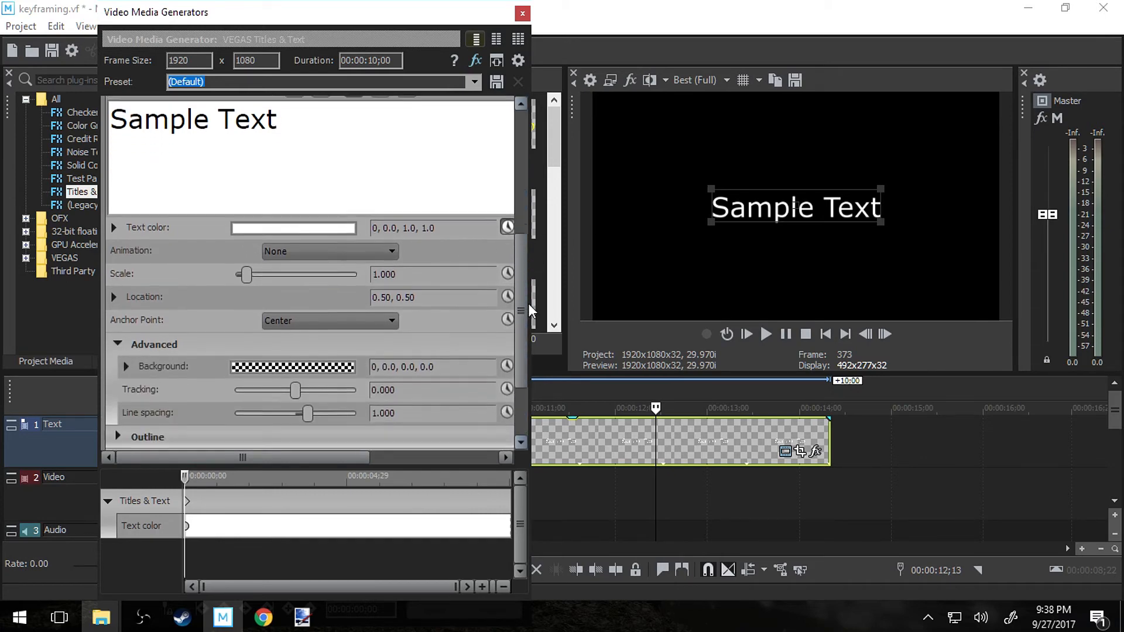
{"action": "left_click", "coordinate": [522, 13]}
Move the title event clear of the football image to start at about 00:00:10, and place the playhead in it at 00:00:15;27.
{"action": "scroll", "coordinate": [384, 425], "scroll_direction": "down", "scroll_amount": 5}
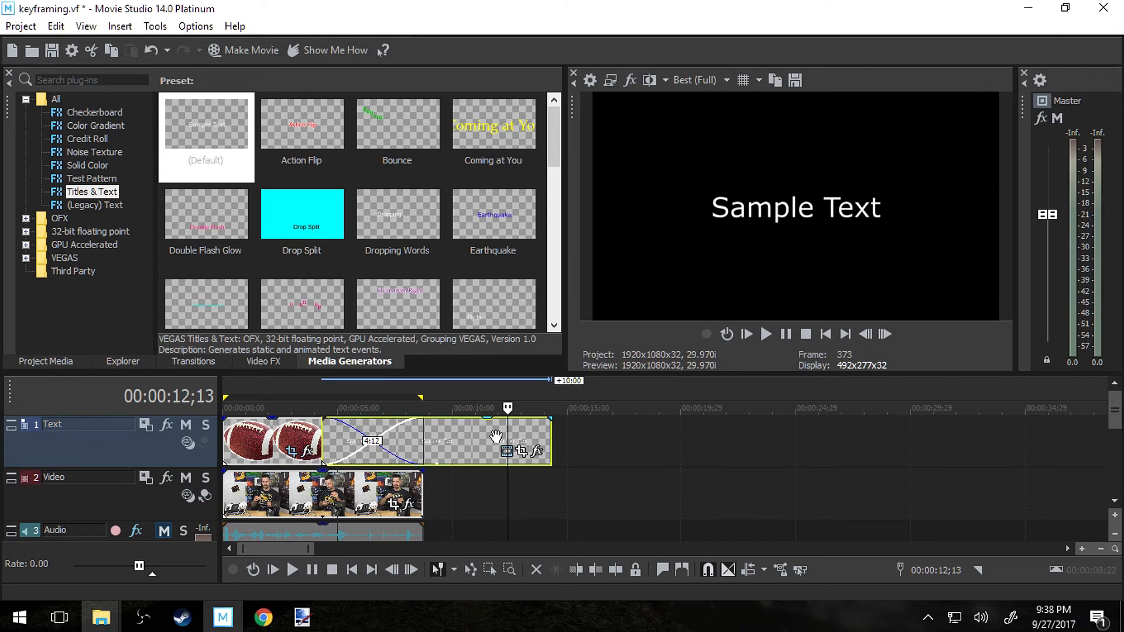
{"action": "left_click_drag", "start_coordinate": [460, 454], "coordinate": [597, 454]}
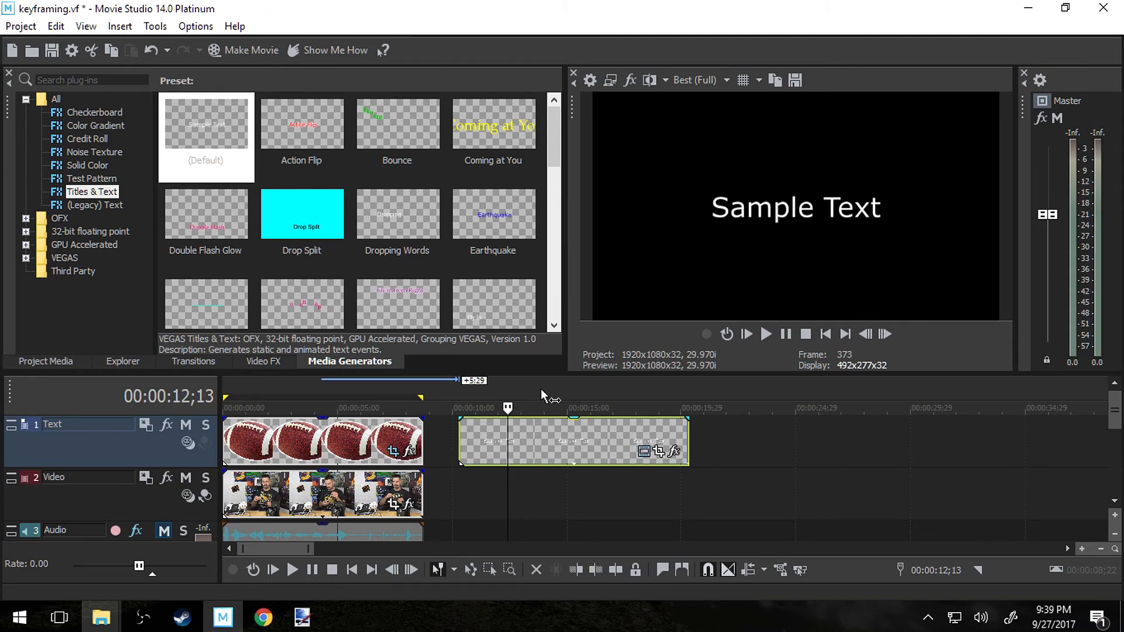
{"action": "mouse_move", "coordinate": [515, 419]}
{"action": "left_click", "coordinate": [587, 436]}
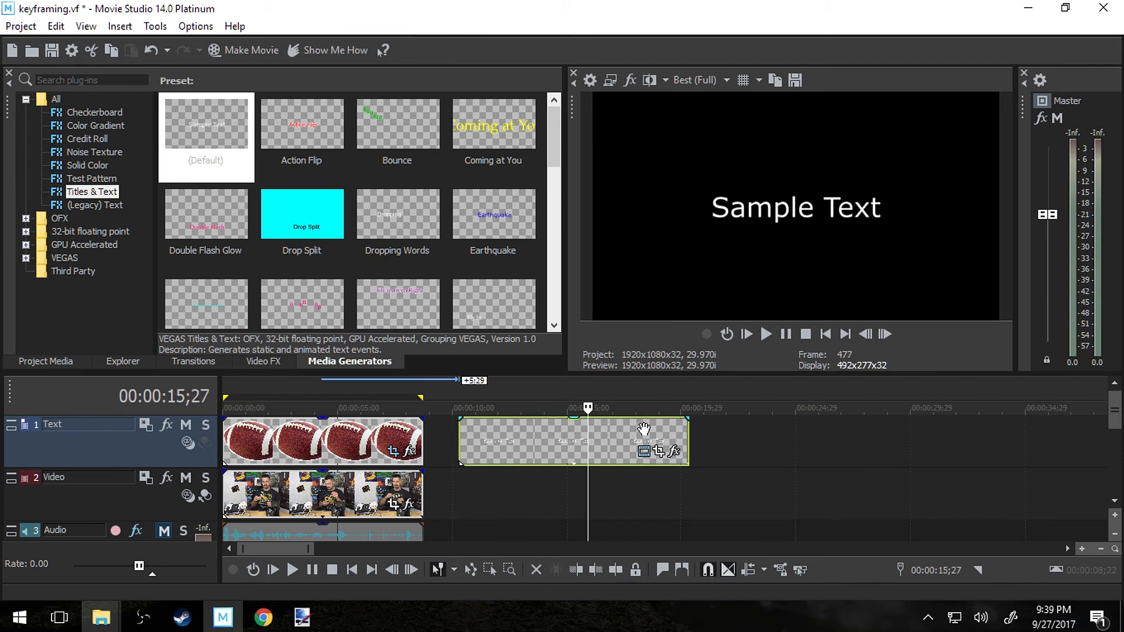
Compare frames of the football and the sample title at 00:00:04;05, 00:00:12;11 and 00:00:05;24.
{"action": "left_click", "coordinate": [318, 435]}
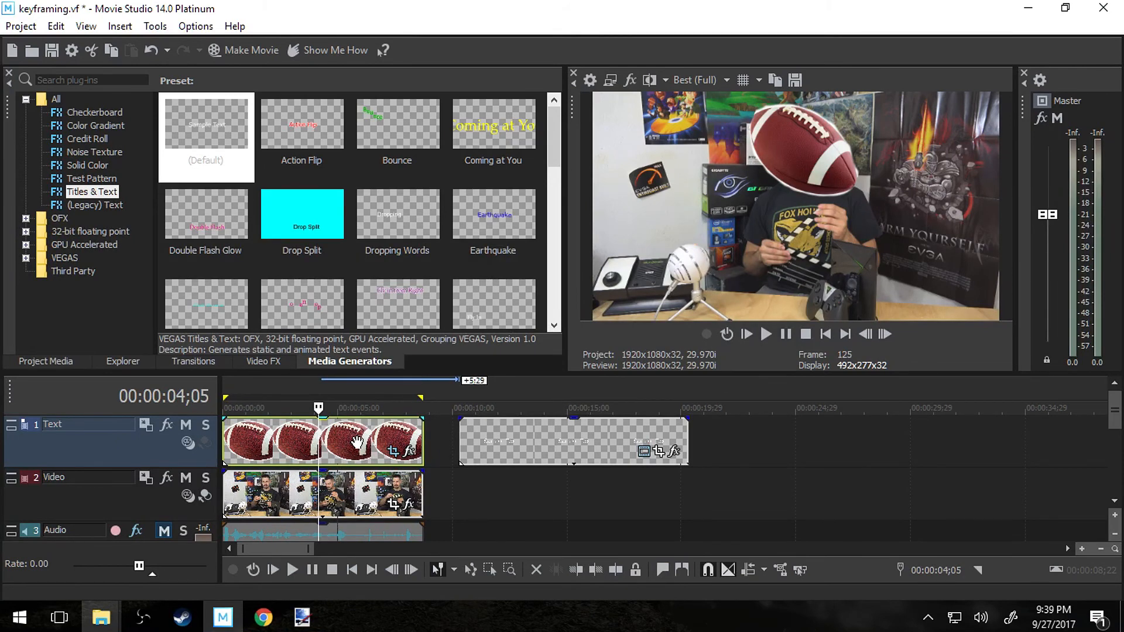
{"action": "left_click", "coordinate": [506, 443]}
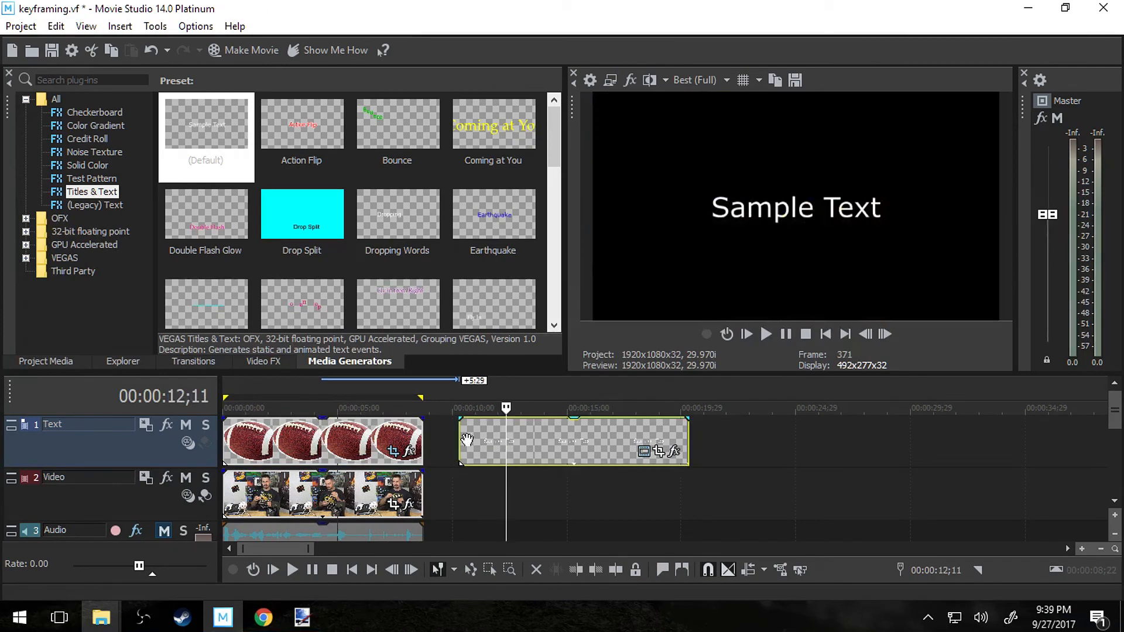
{"action": "left_click", "coordinate": [355, 439]}
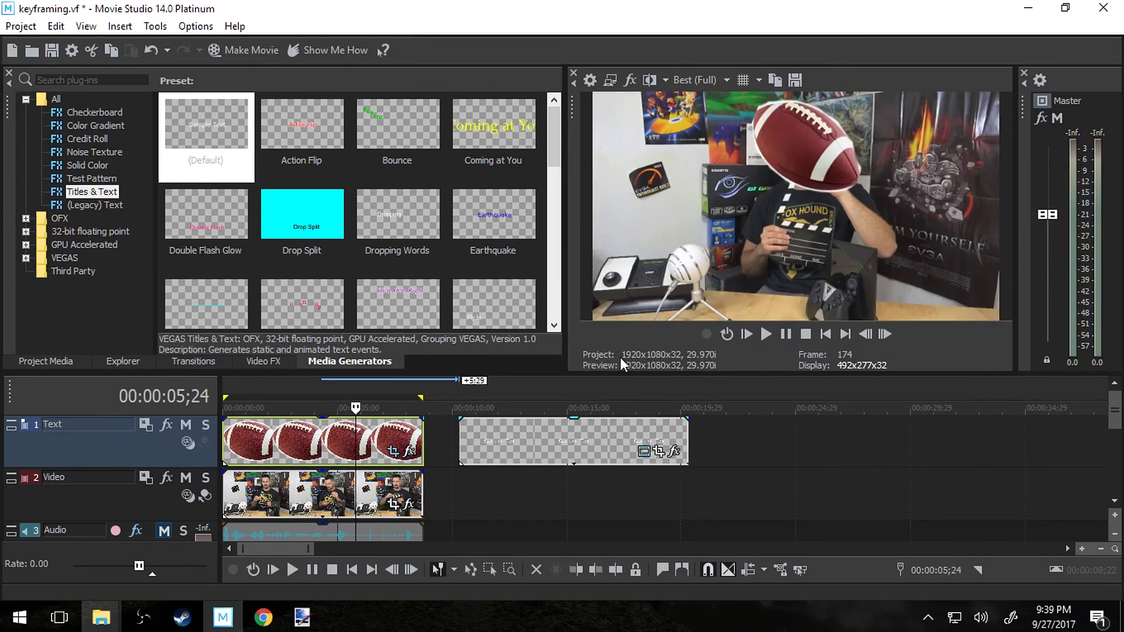